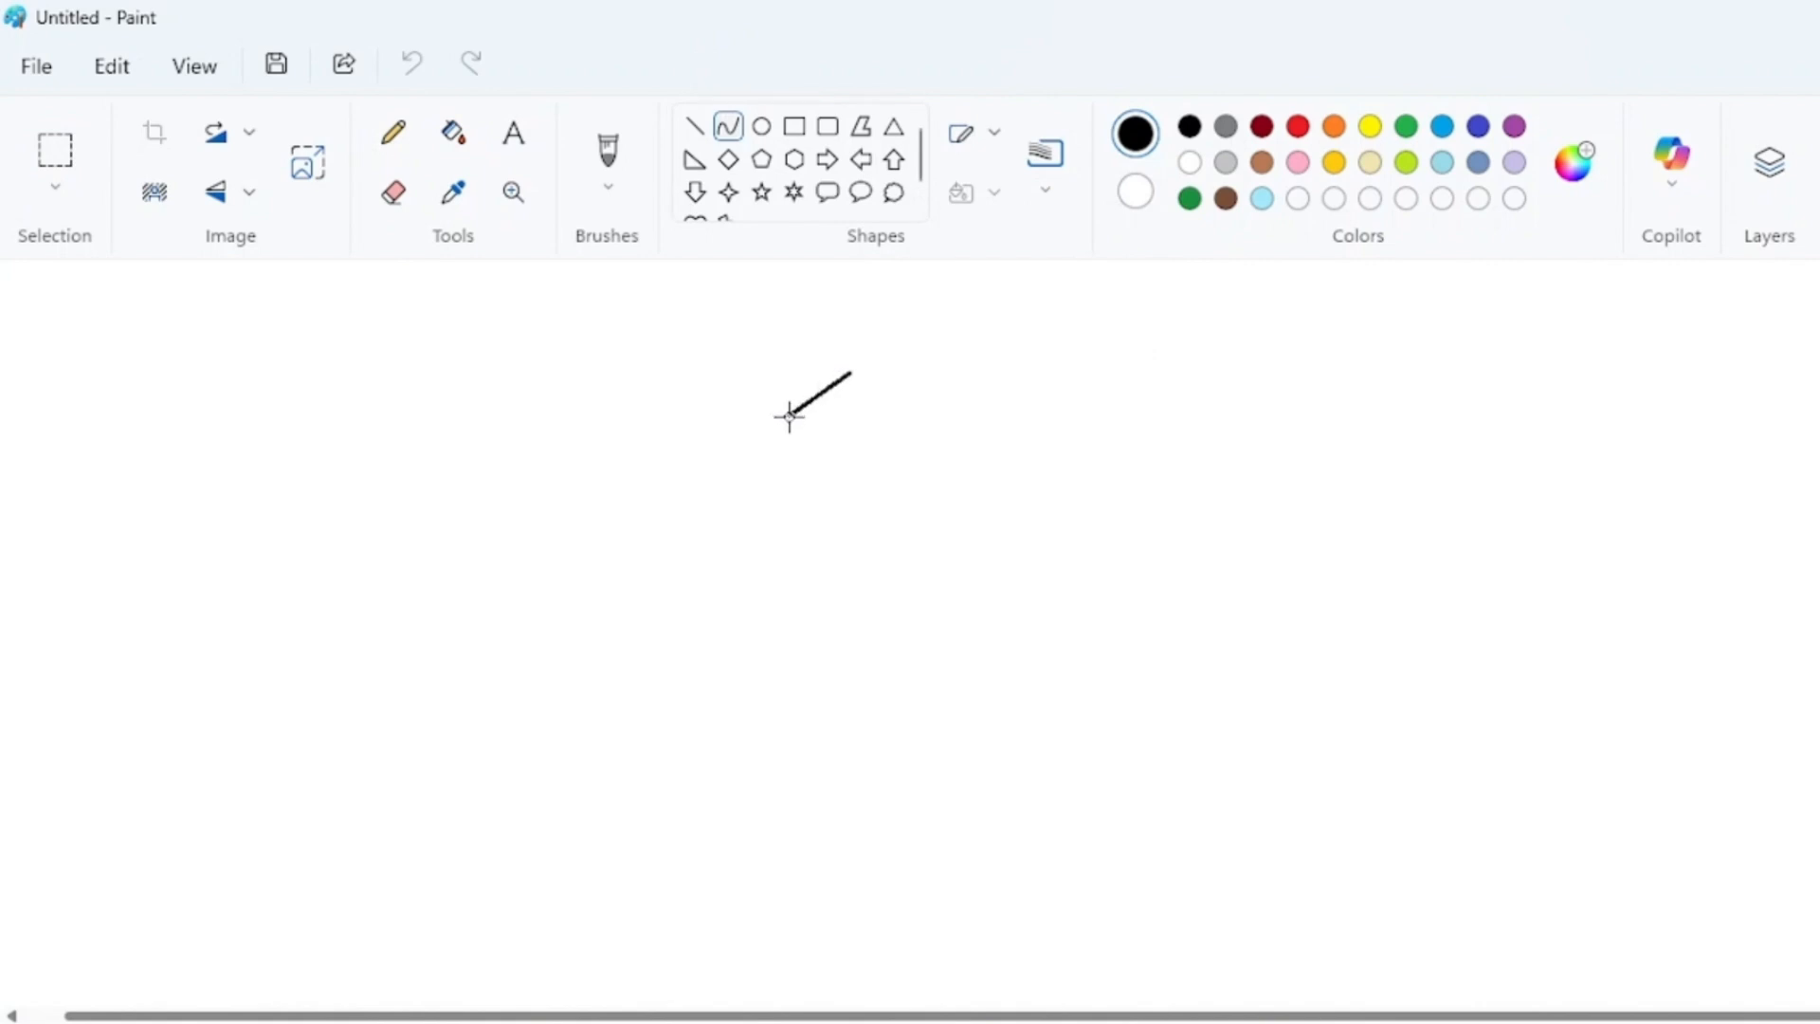
Draw a curved line for the left side of the tree's top tier and shift it slightly down and right
drag(790, 415, 802, 433)
click(55, 150)
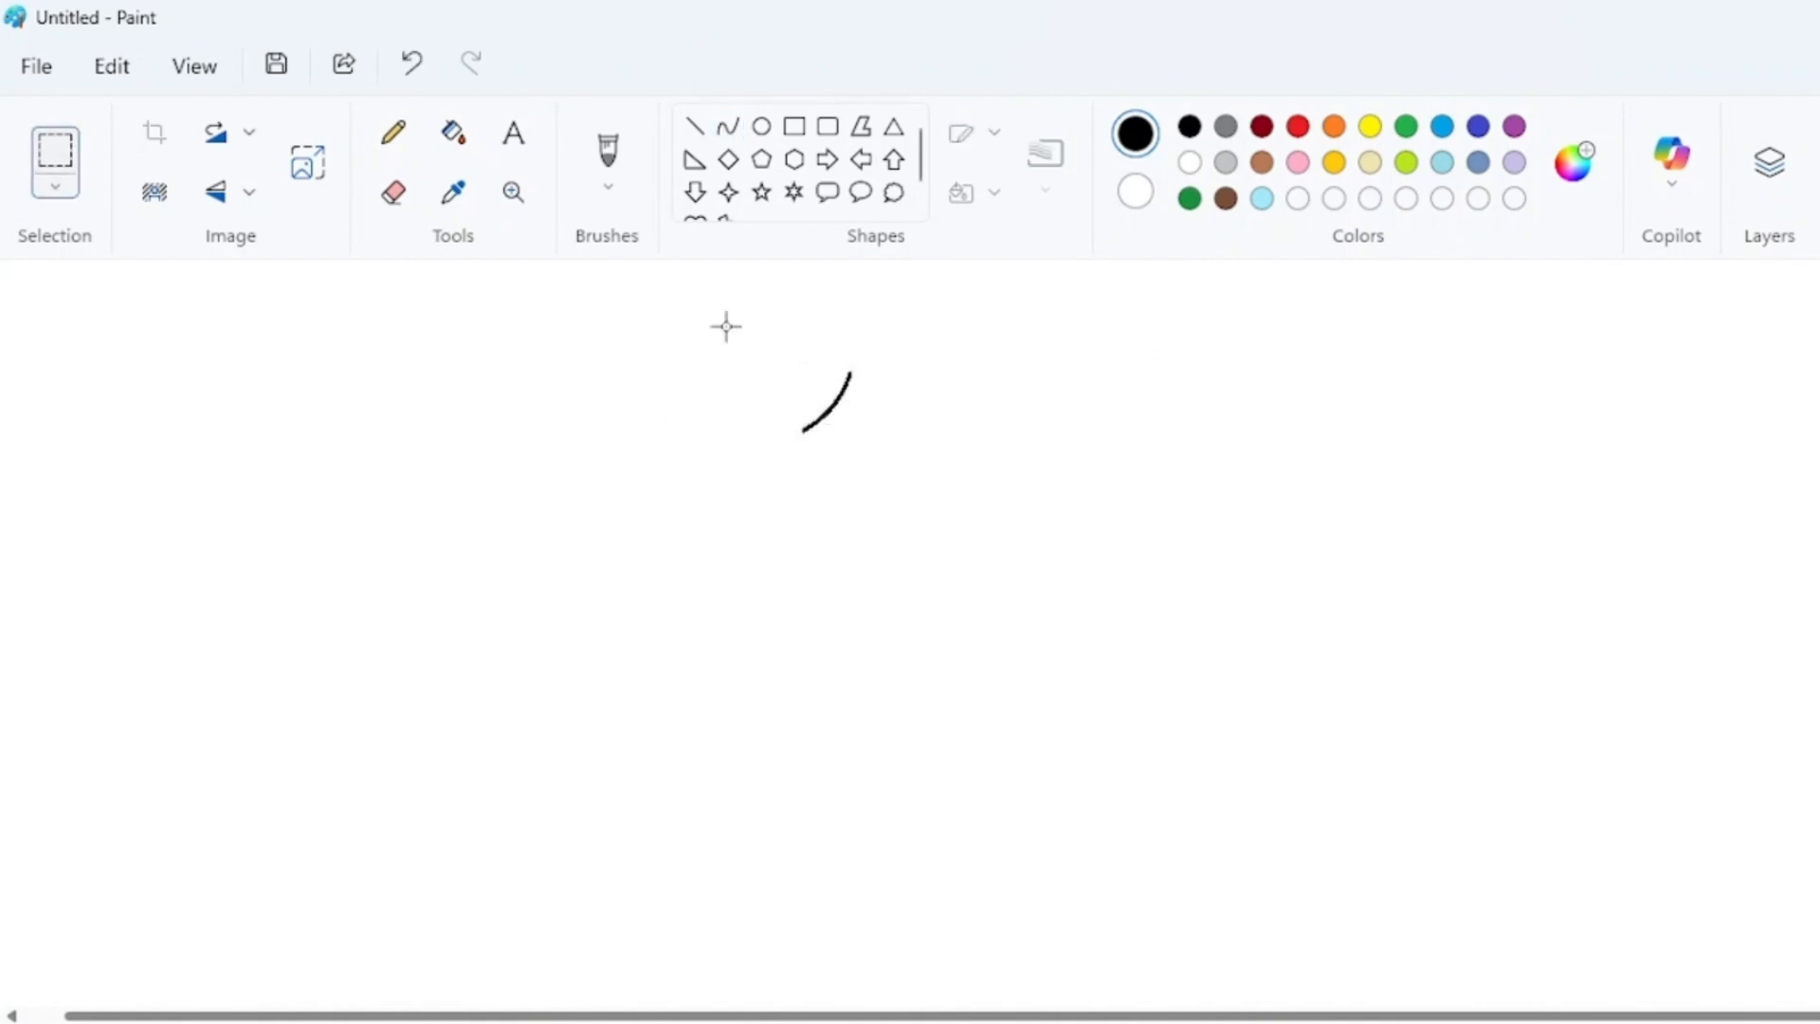
drag(746, 332, 873, 437)
click(1194, 480)
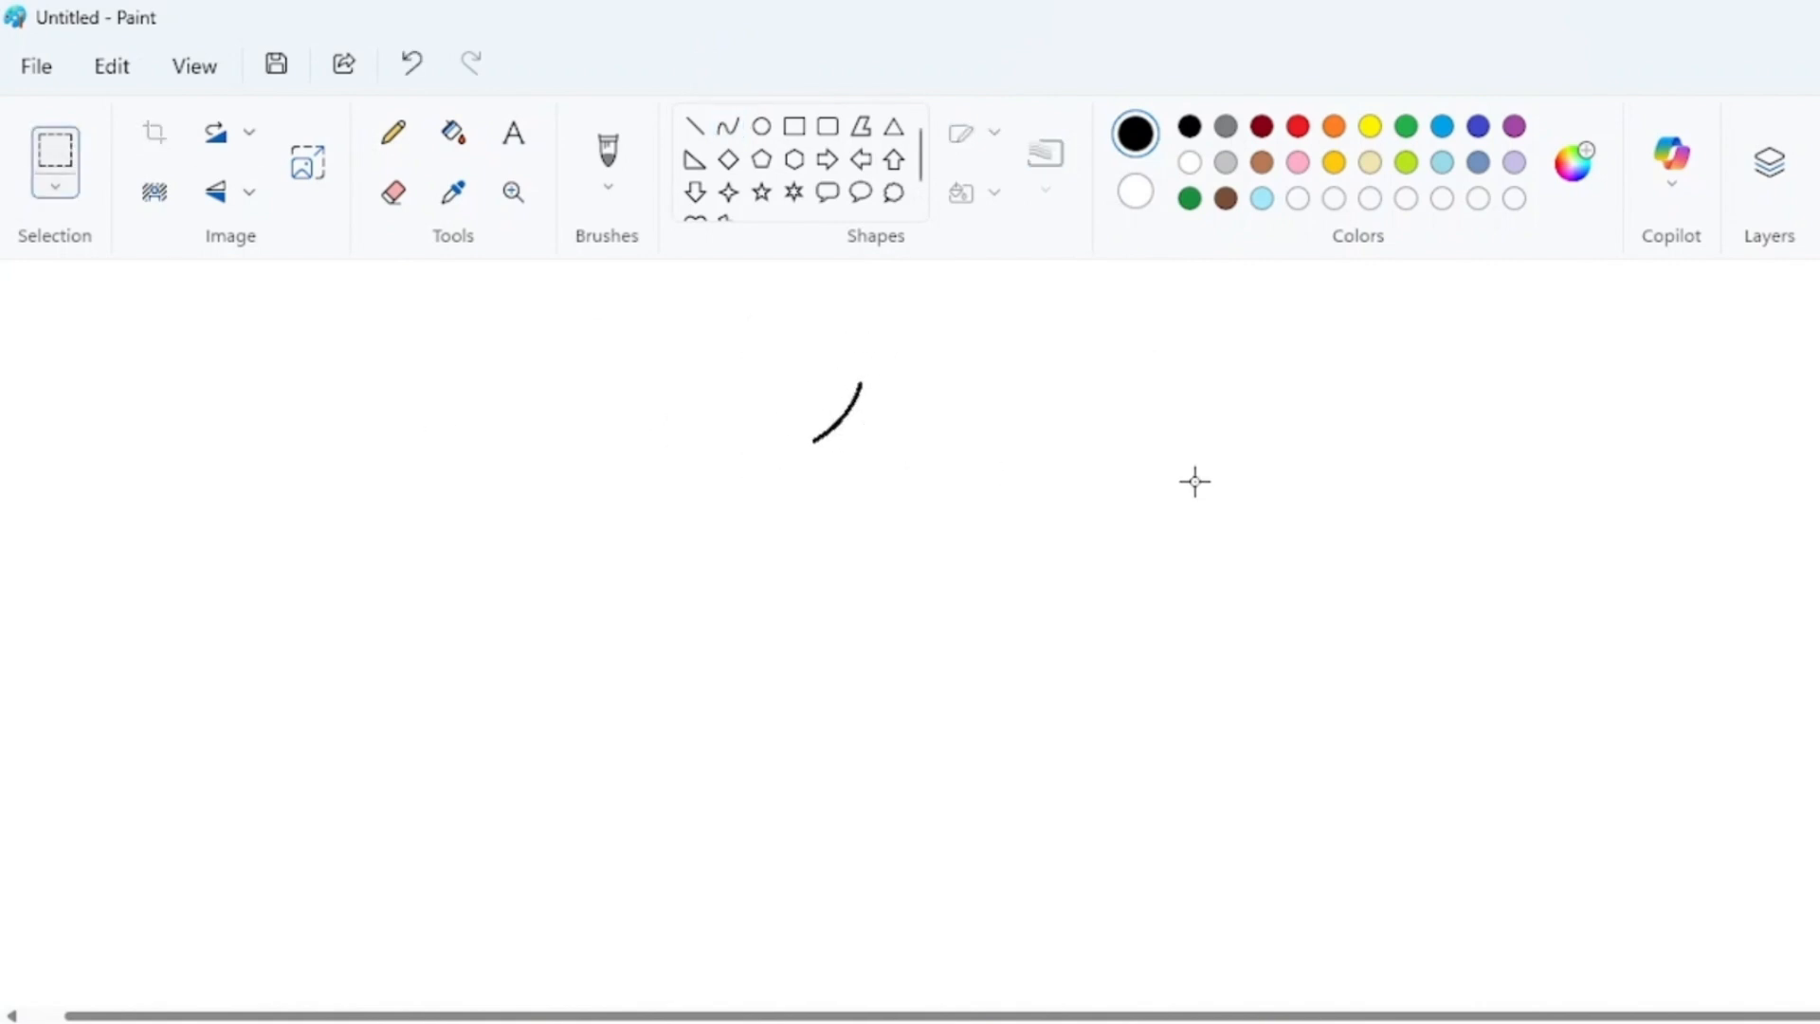
Paste a copy of the curve, flip it horizontally and place it as the top tier's right side
key(ctrl+v)
click(249, 192)
click(251, 298)
drag(137, 316, 929, 396)
click(978, 396)
Close the top tier with a downward-bowed base and add the second tier's curved left side beneath it
click(728, 126)
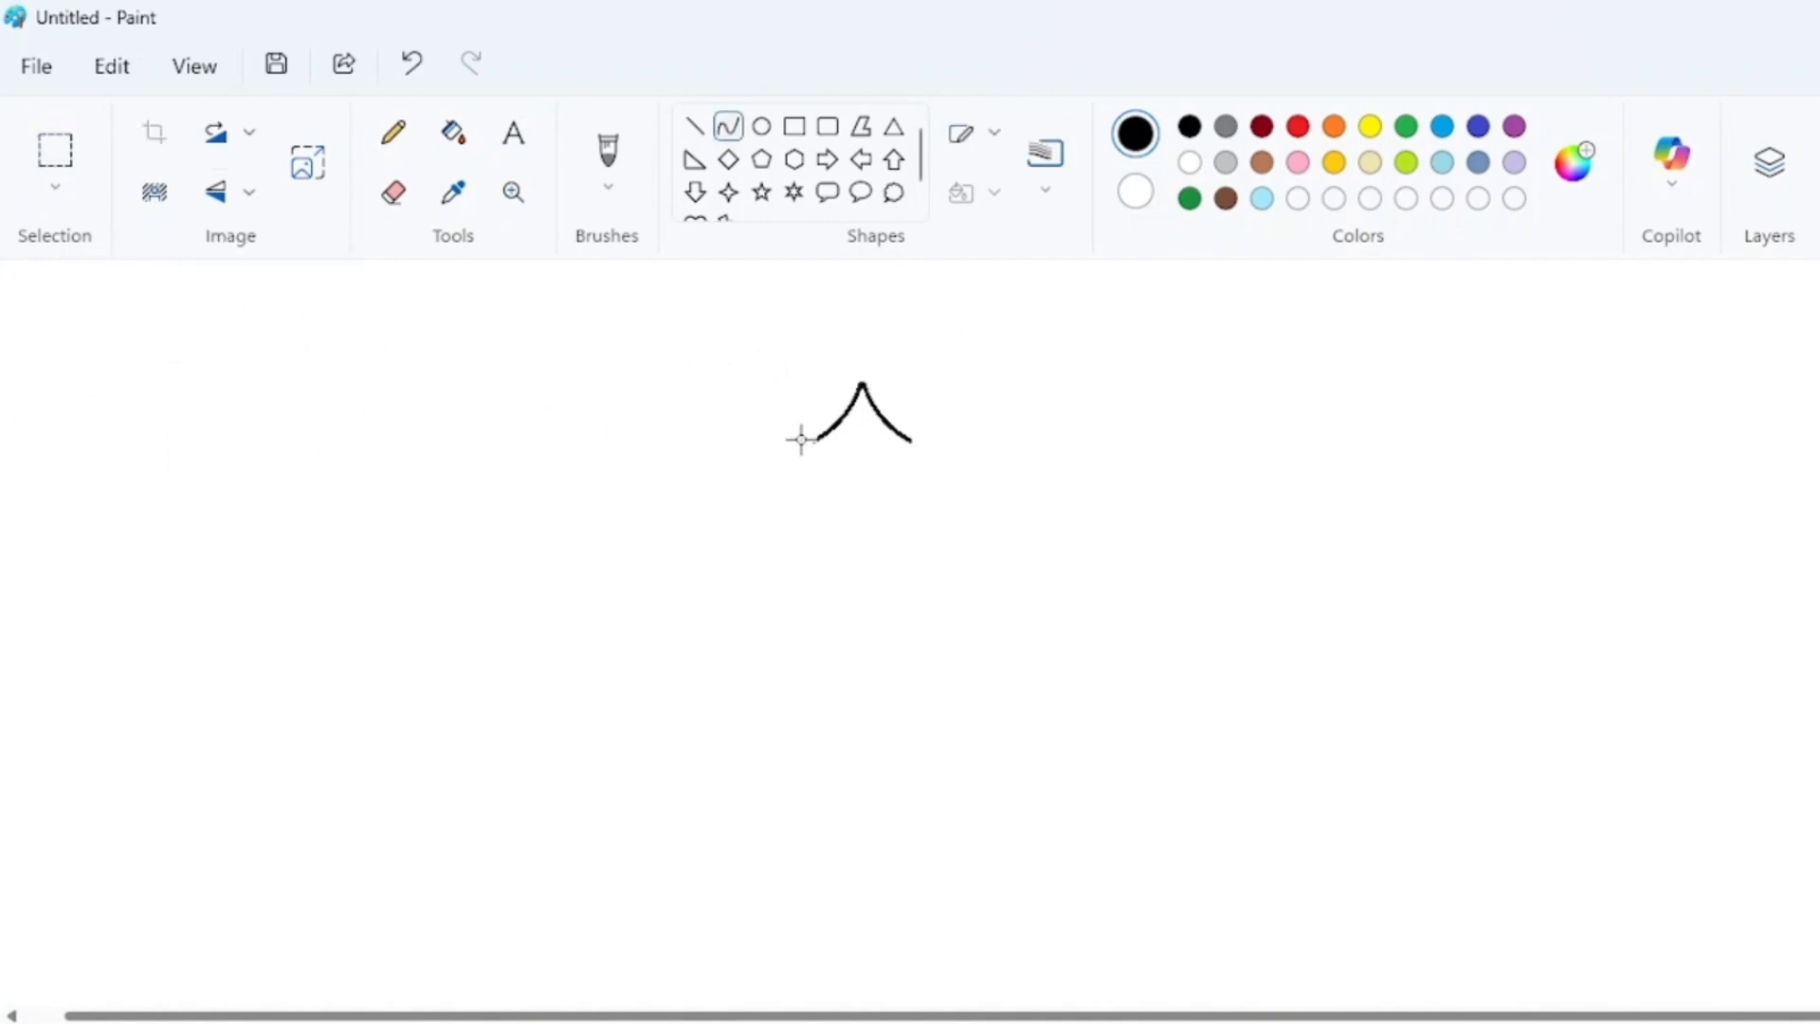
drag(820, 447, 829, 457)
drag(899, 467, 904, 470)
click(995, 371)
click(54, 150)
mouse_move(732, 460)
mouse_down()
mouse_move(841, 594)
mouse_move(811, 513)
mouse_up()
click(390, 581)
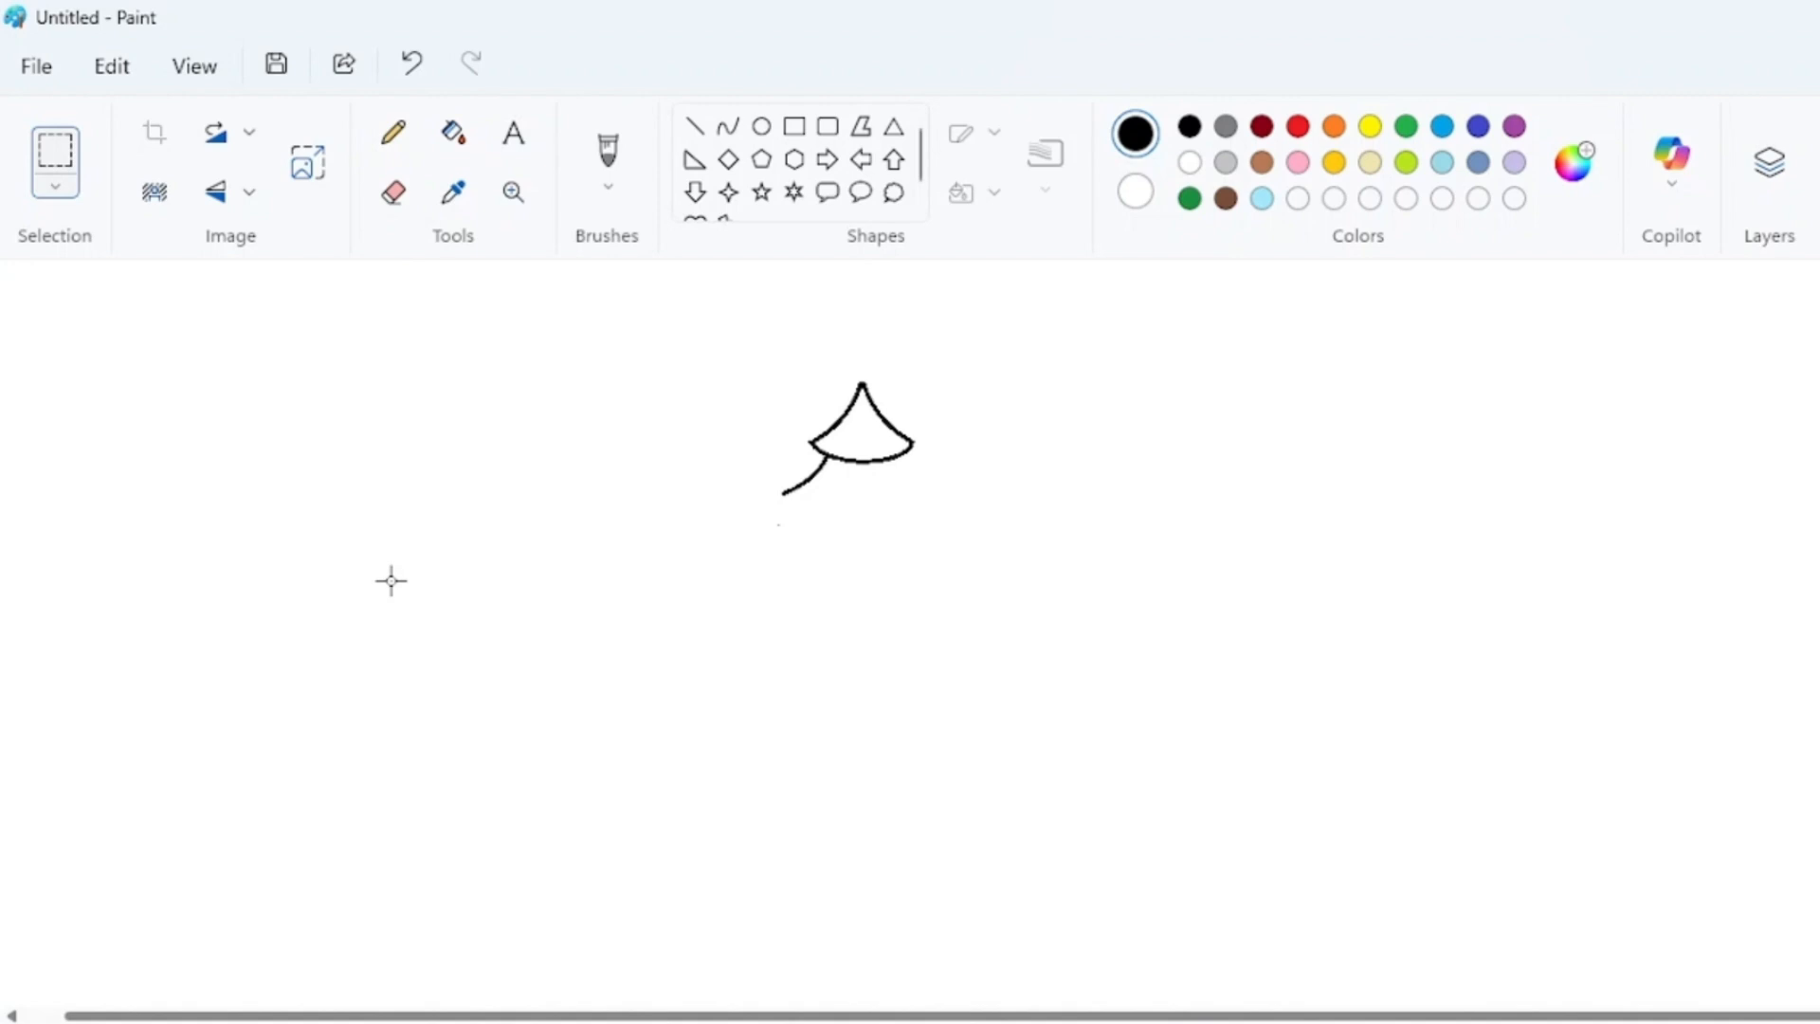
Paste a copy of the second tier's left curve, flip it horizontally and fit it as the tier's right side
key(ctrl+v)
click(249, 193)
click(208, 313)
drag(73, 358, 887, 517)
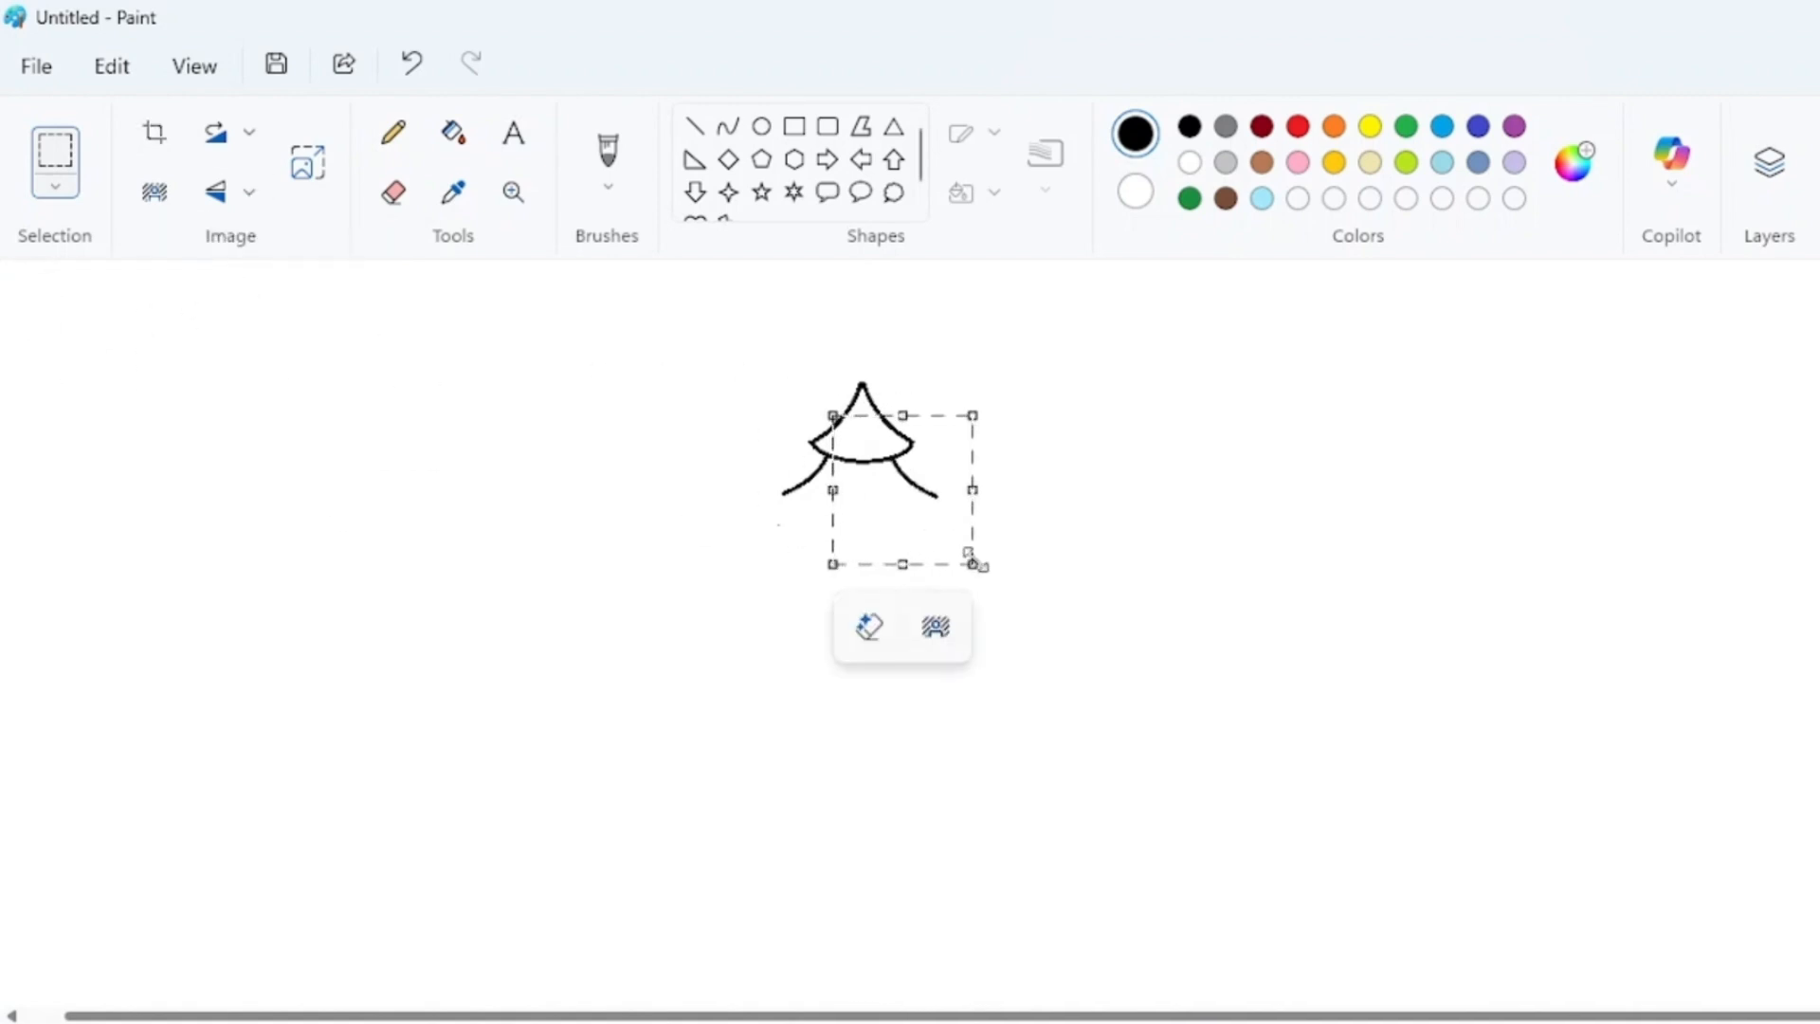
drag(973, 565, 933, 502)
click(1155, 519)
Close the second tier with a downward-bowed base curve
click(728, 126)
drag(812, 498, 886, 517)
click(1045, 517)
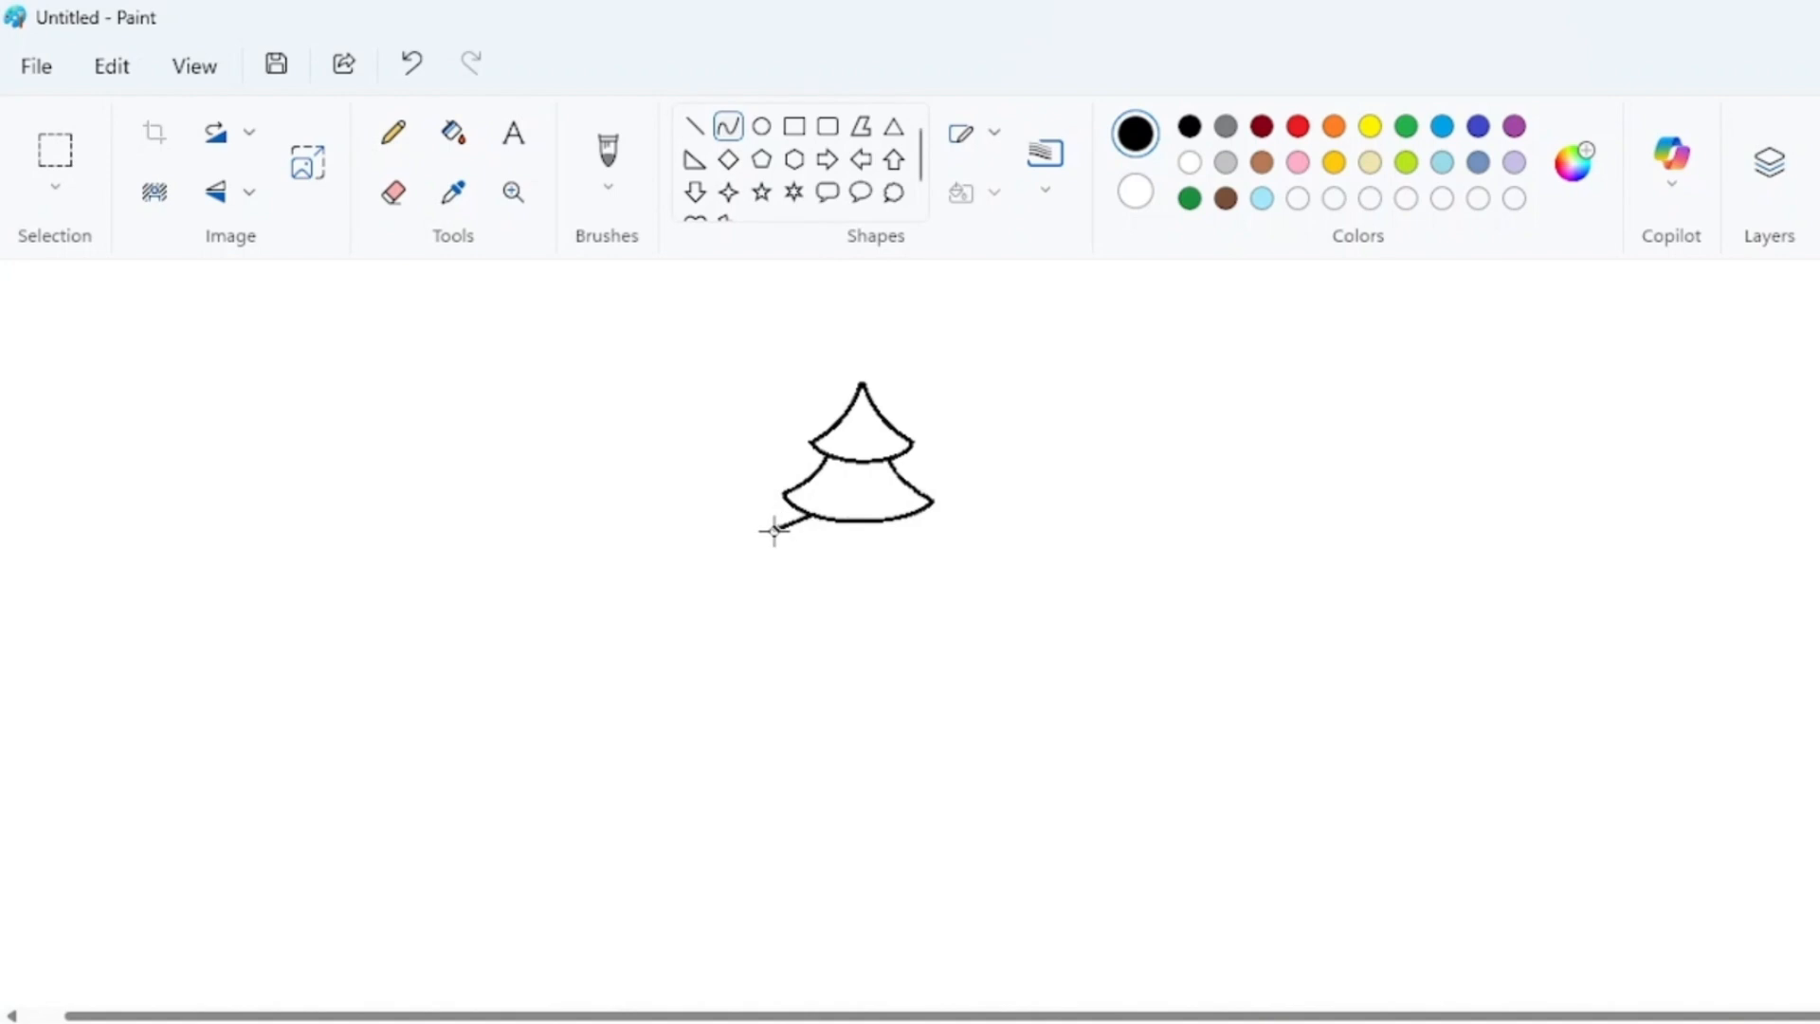
Draw a curve for the third tier's left side and attach it beneath the second tier
drag(778, 555, 709, 573)
click(55, 152)
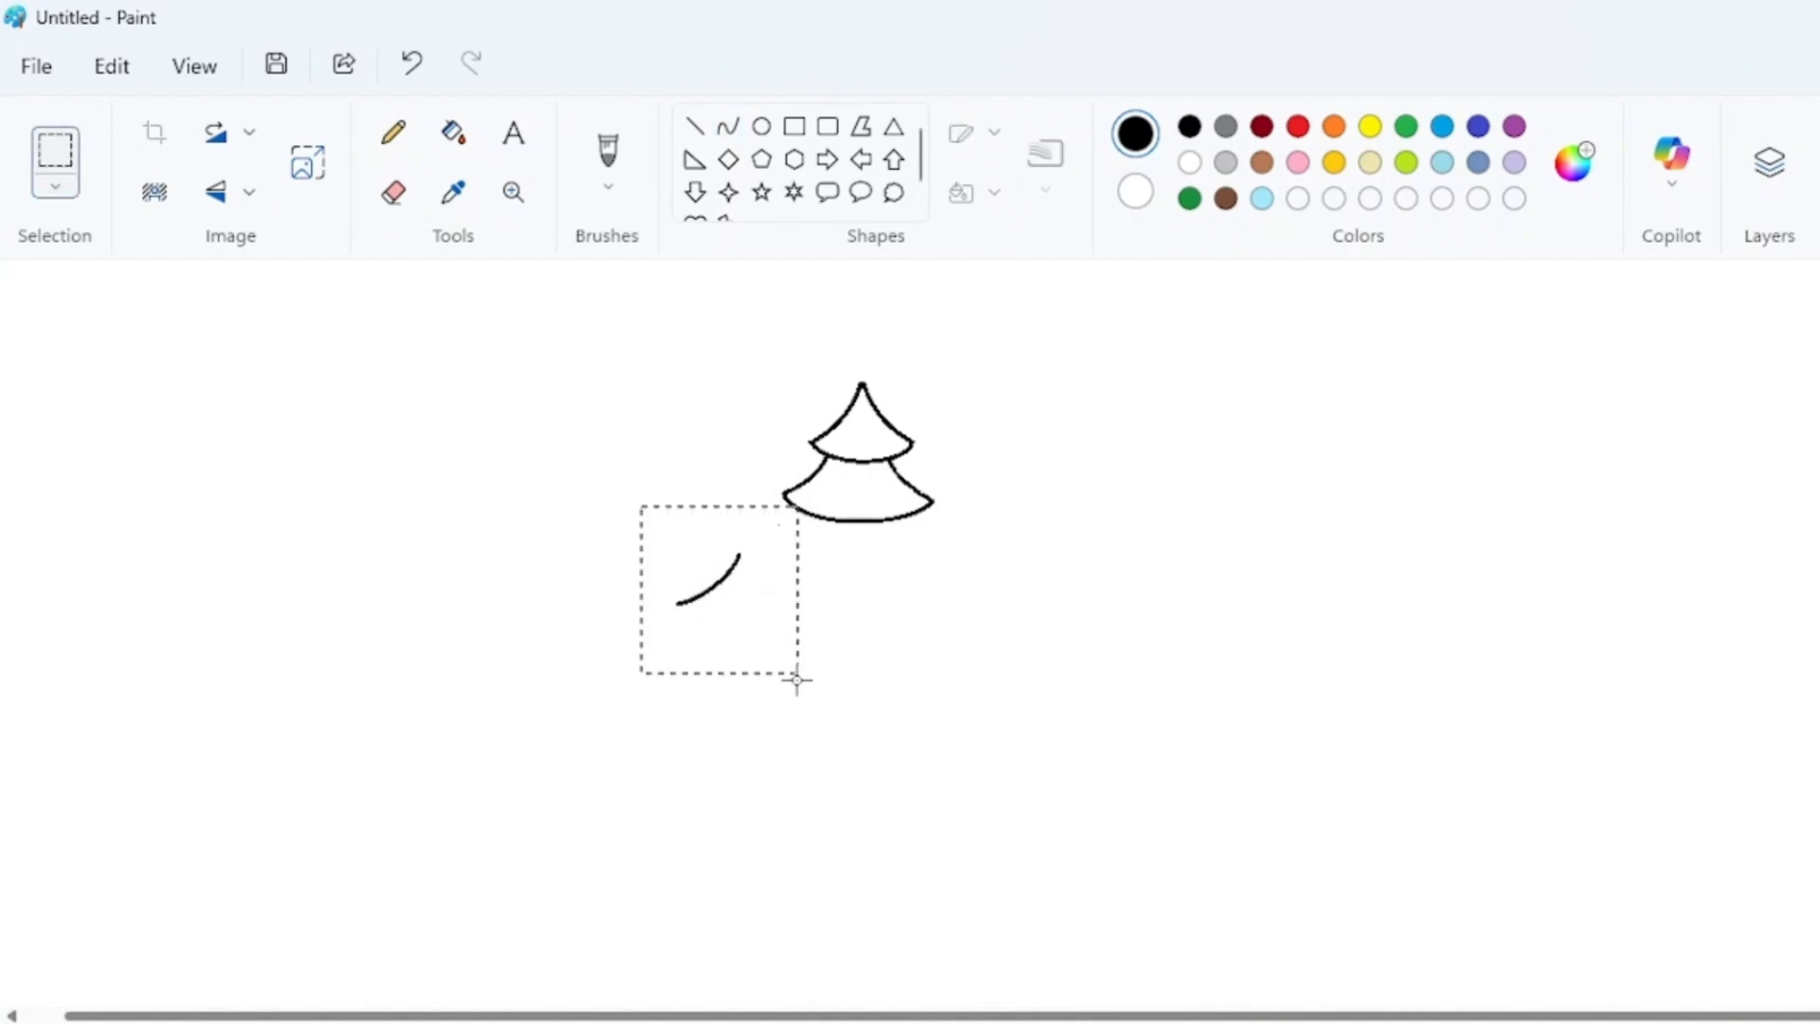
drag(797, 680, 765, 614)
click(362, 651)
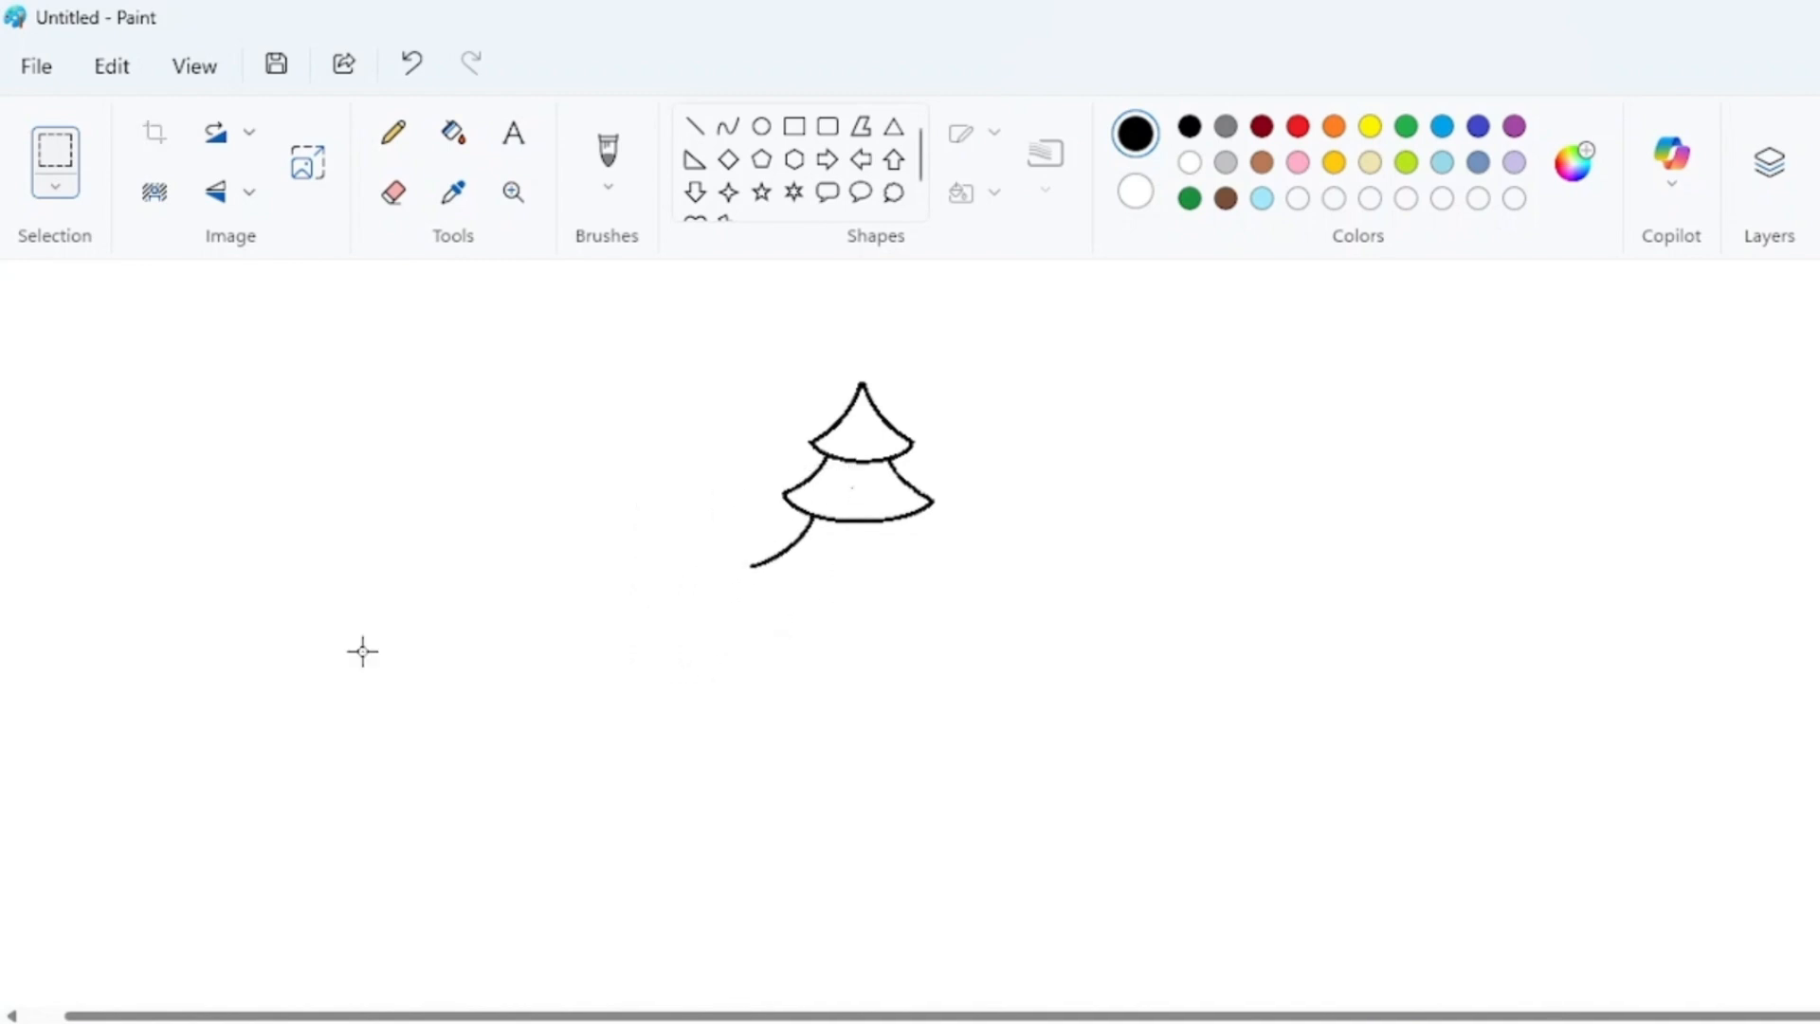
Paste a copy of the third tier's left curve, flip it horizontally and place it as the right side
key(ctrl+v)
click(249, 192)
click(204, 304)
drag(132, 343, 910, 614)
Close the third tier with a downward-bowed curve joining its two side ends
click(728, 126)
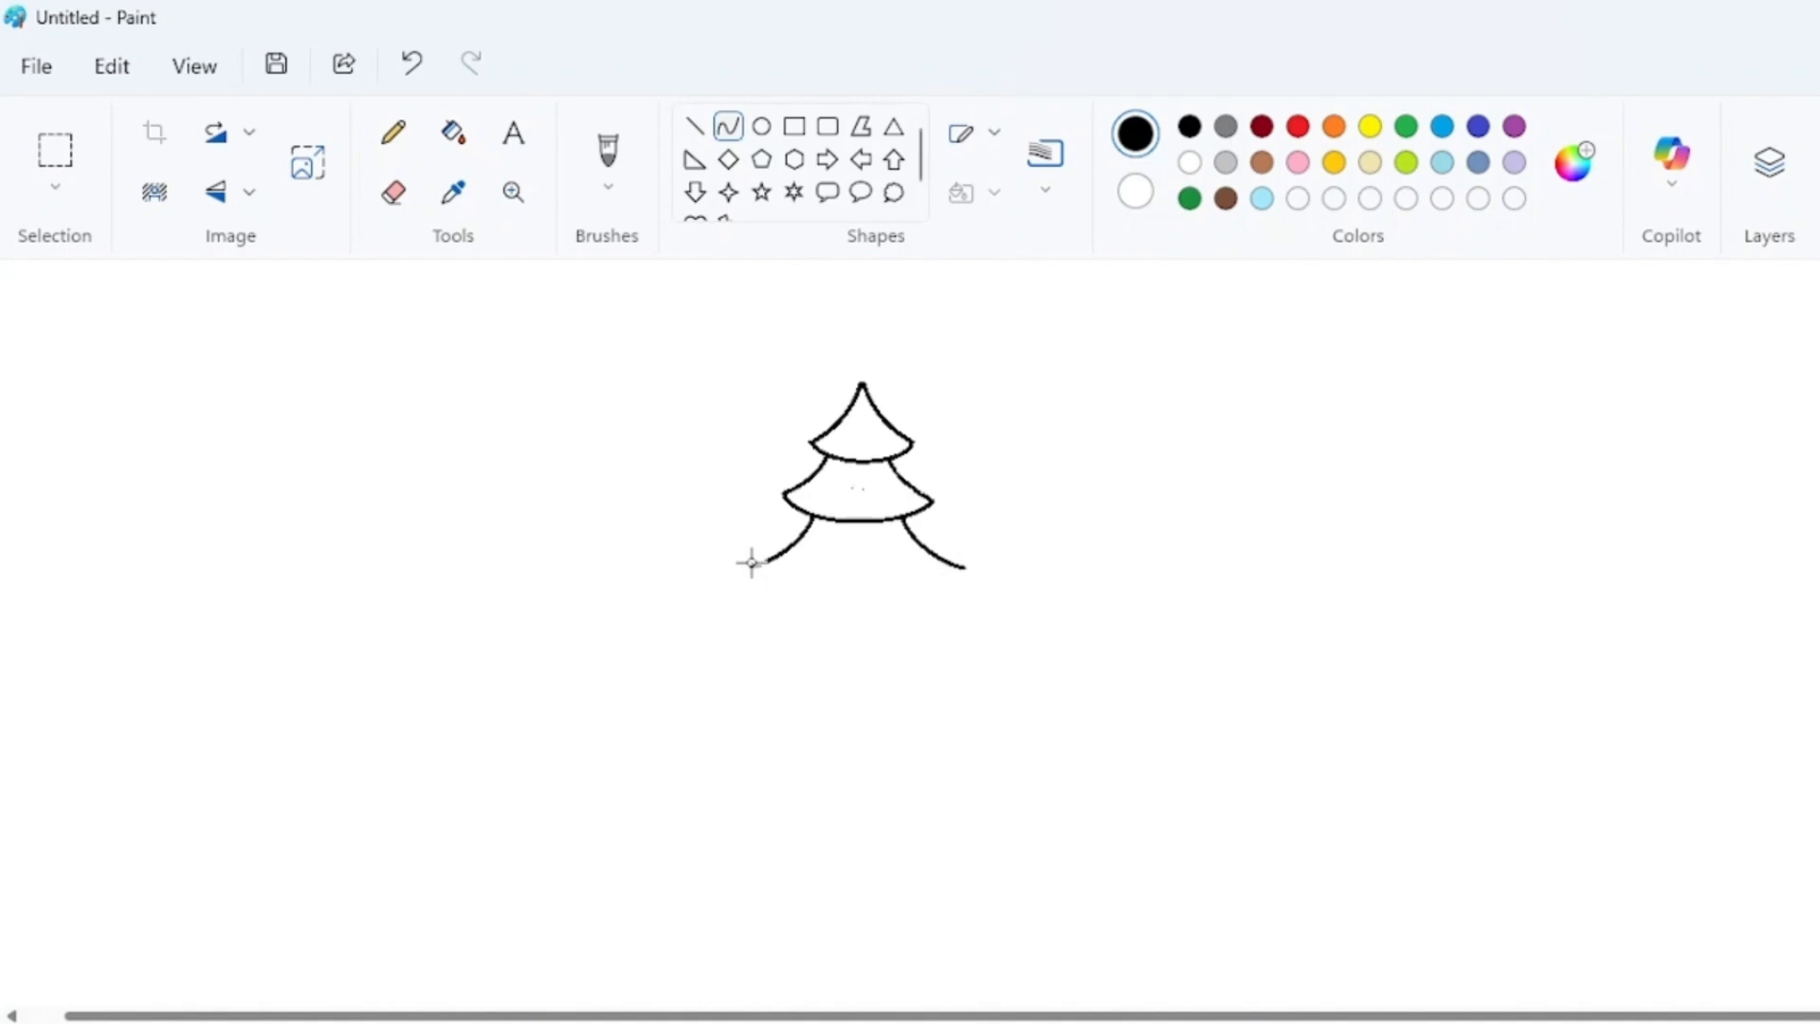
drag(752, 563, 963, 566)
mouse_move(822, 575)
mouse_down()
mouse_move(795, 631)
mouse_move(935, 606)
mouse_up()
click(1156, 565)
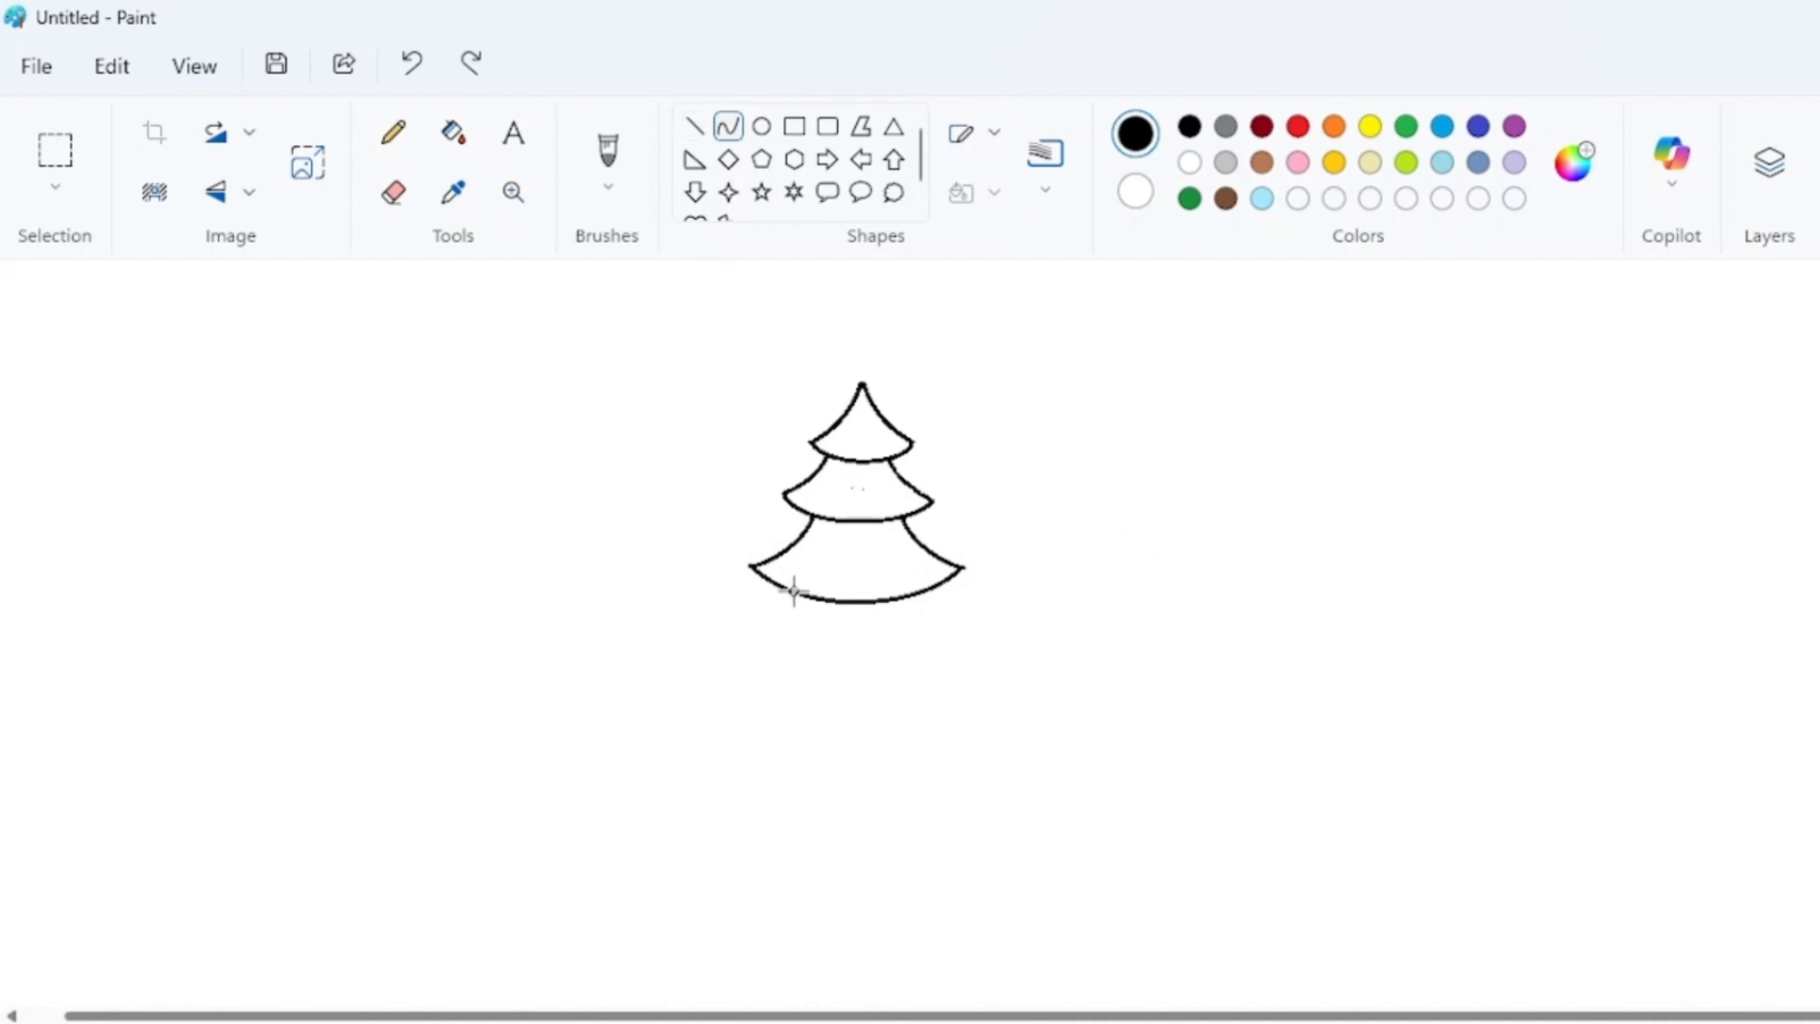
Draw a curve for the fourth tier's left side and attach it beneath the third tier
drag(743, 623, 625, 637)
click(595, 498)
click(49, 147)
mouse_move(526, 580)
mouse_down()
mouse_move(646, 599)
mouse_move(717, 731)
mouse_up()
drag(642, 677, 760, 658)
click(467, 658)
Paste a copy of the fourth tier's left curve, flip it horizontally and place it as the right side
key(ctrl+v)
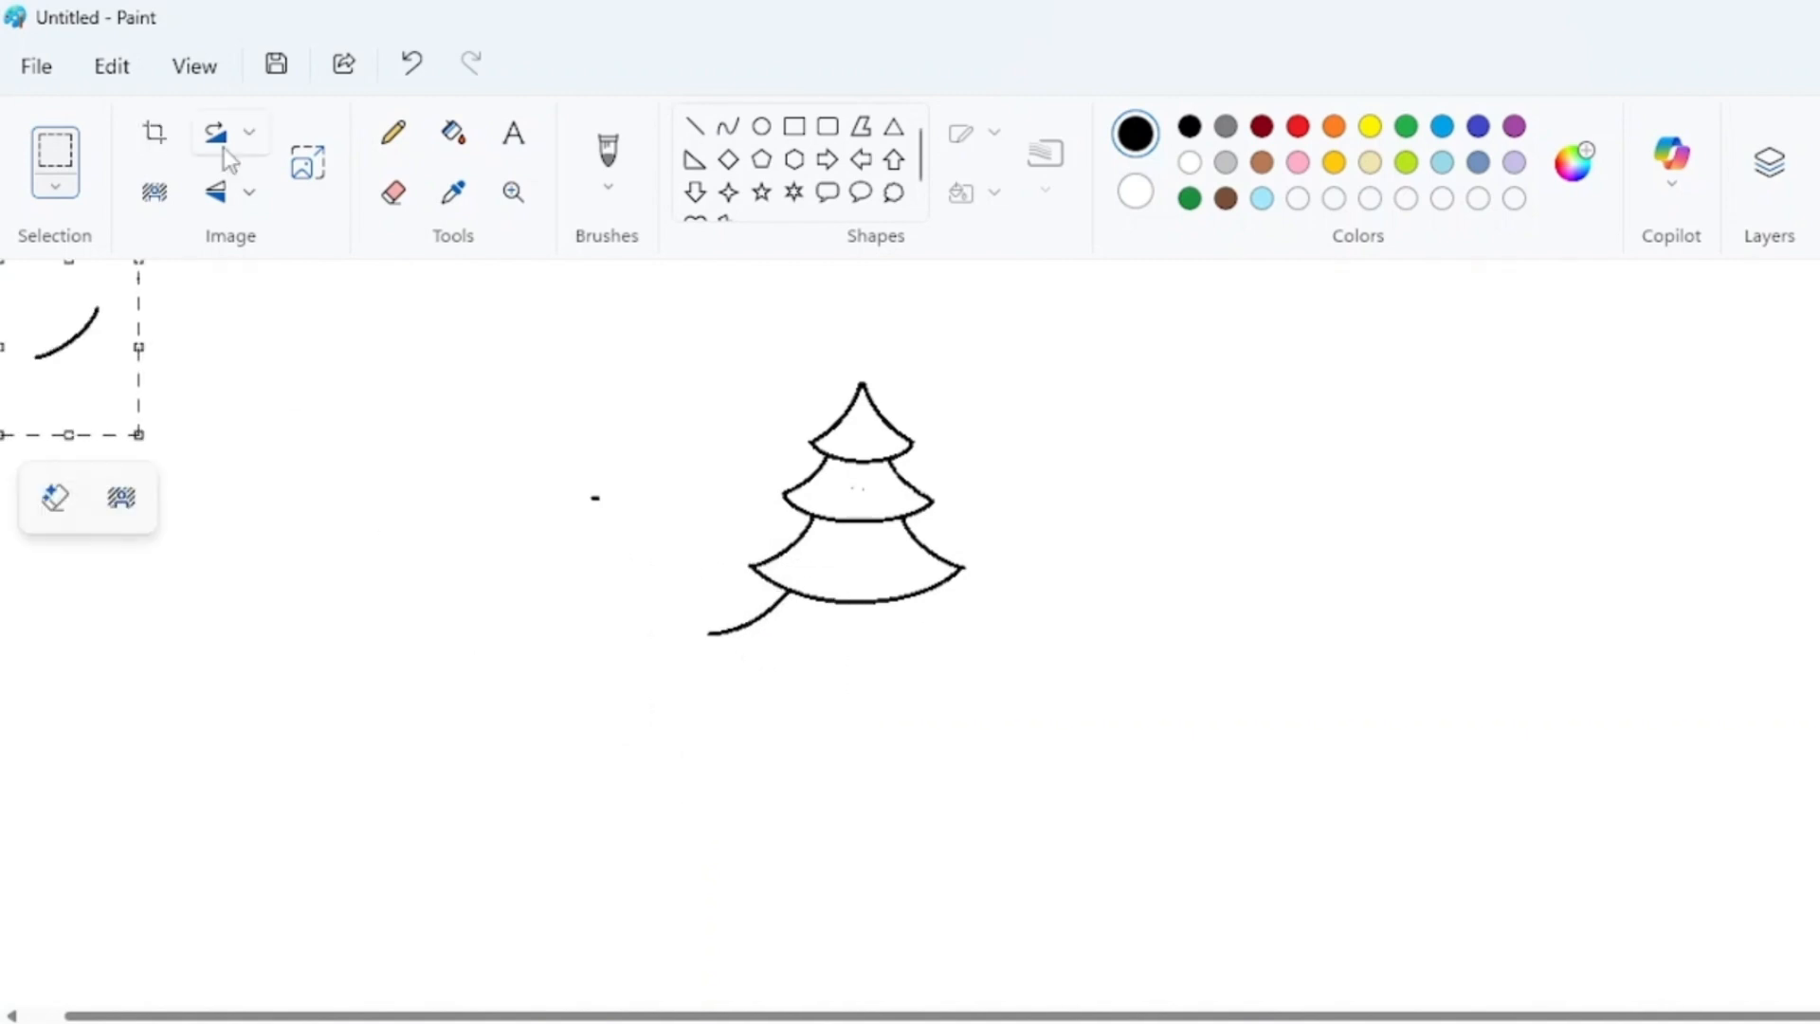
click(248, 193)
click(263, 303)
drag(73, 402, 916, 677)
Close the fourth tier with a downward-bowed base curve and undo the stray mark to the right of the tree
click(728, 126)
drag(709, 635, 986, 643)
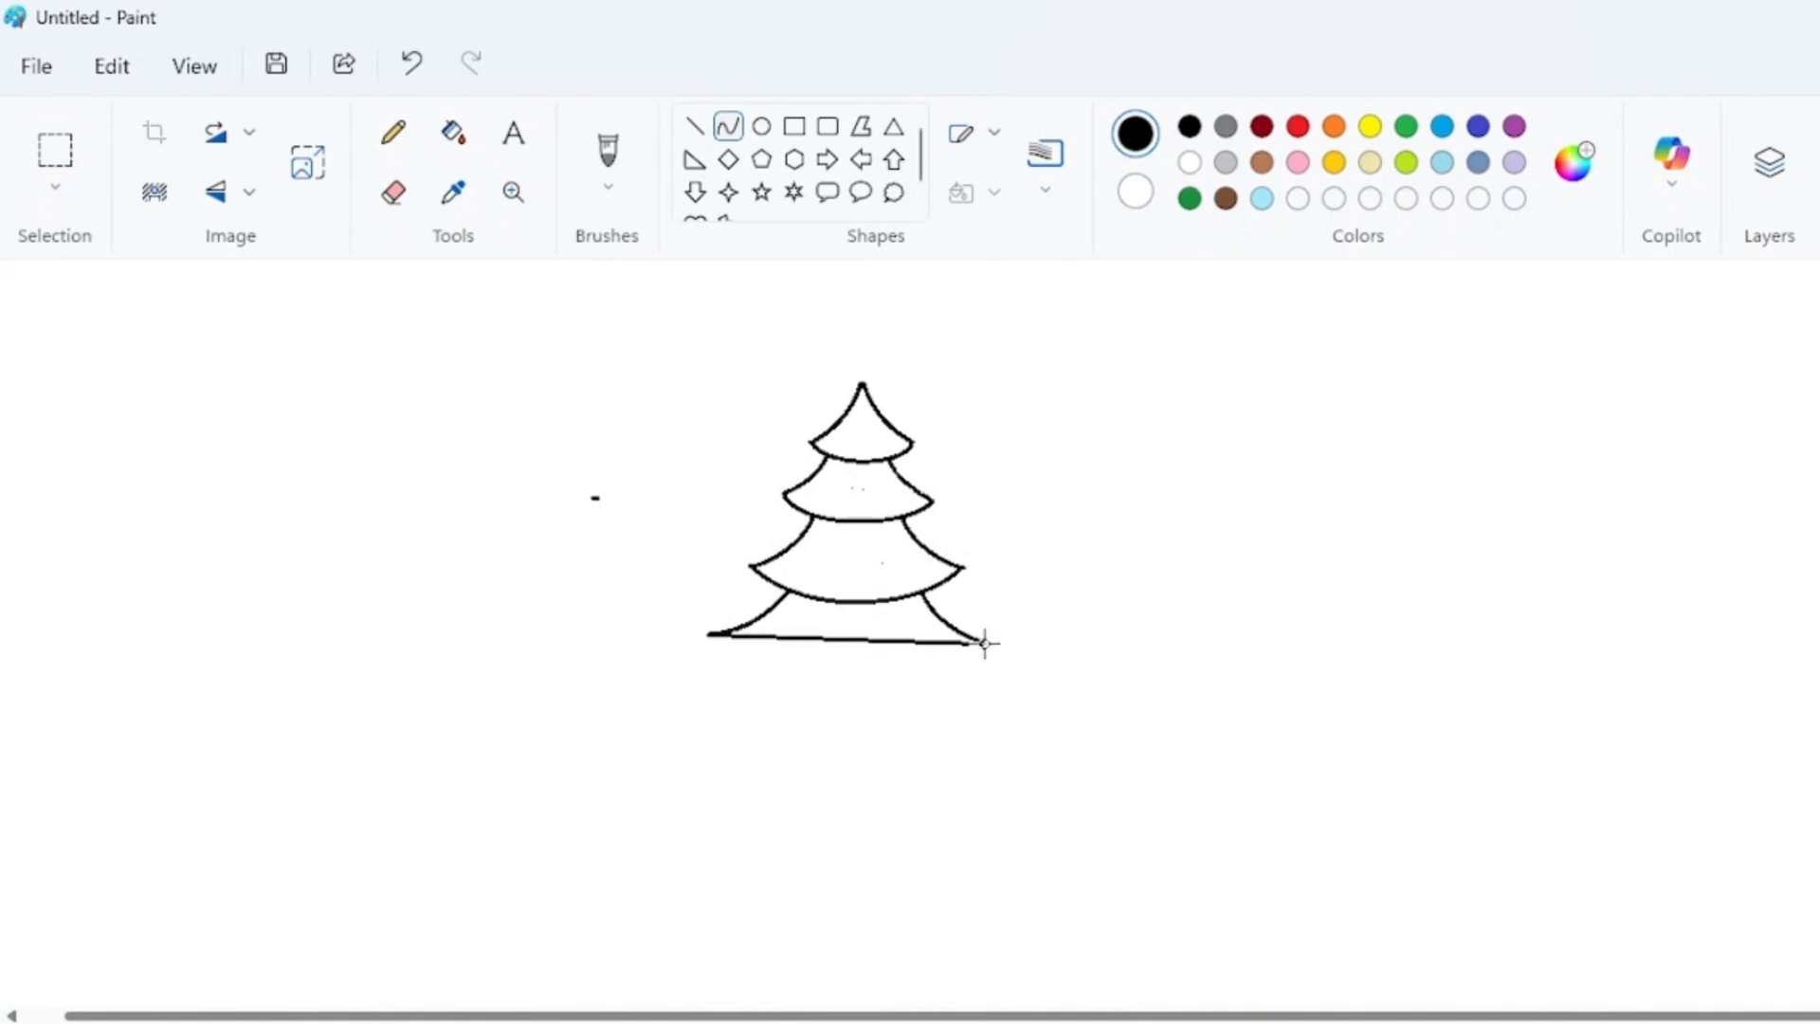
drag(775, 634, 906, 693)
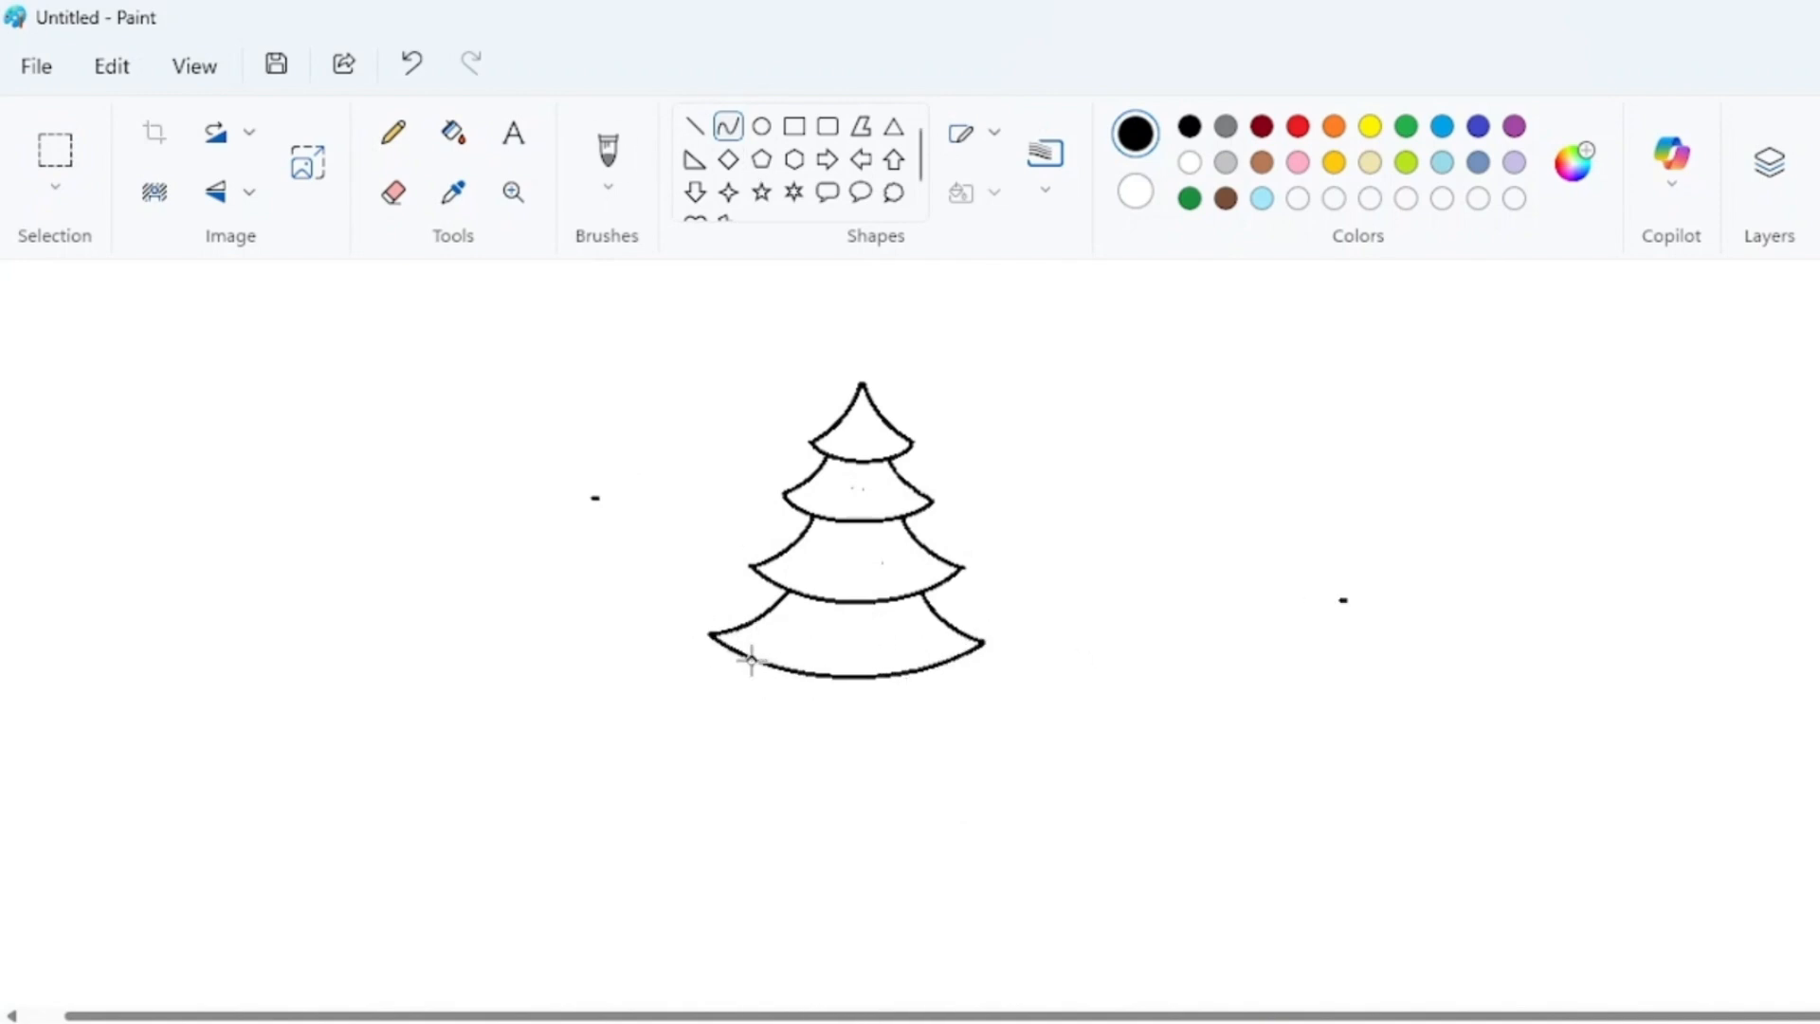
key(ctrl+z)
key(ctrl+z)
Draw a curve for the fifth tier's left side and attach it beneath the fourth tier
mouse_move(759, 663)
mouse_down()
mouse_move(642, 731)
mouse_move(655, 718)
mouse_up()
mouse_move(712, 691)
mouse_down()
mouse_move(736, 680)
mouse_move(489, 715)
mouse_up()
click(55, 152)
drag(427, 613, 747, 713)
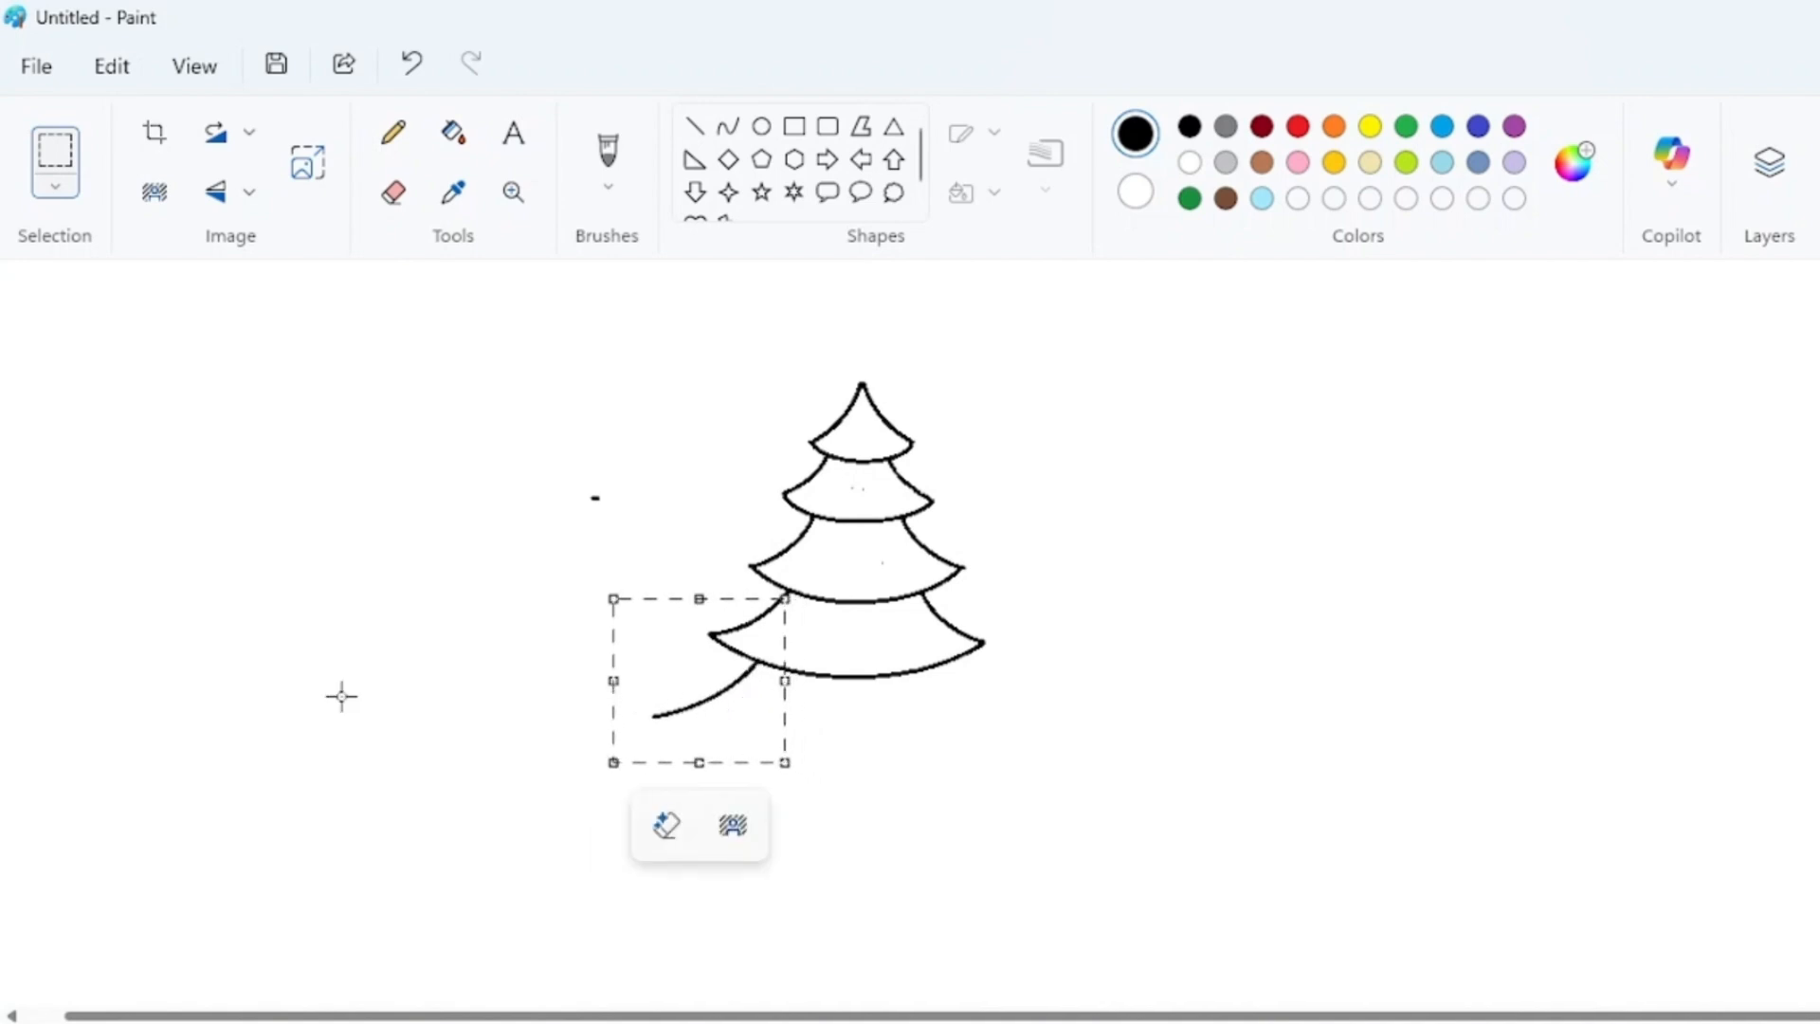
click(305, 691)
Paste a copy of the fifth tier's left curve, place it as the right side and flip it horizontally
key(ctrl+v)
drag(99, 336, 1032, 661)
click(249, 192)
click(251, 296)
Close the fifth tier with a downward-bowed curve between its side ends
click(728, 126)
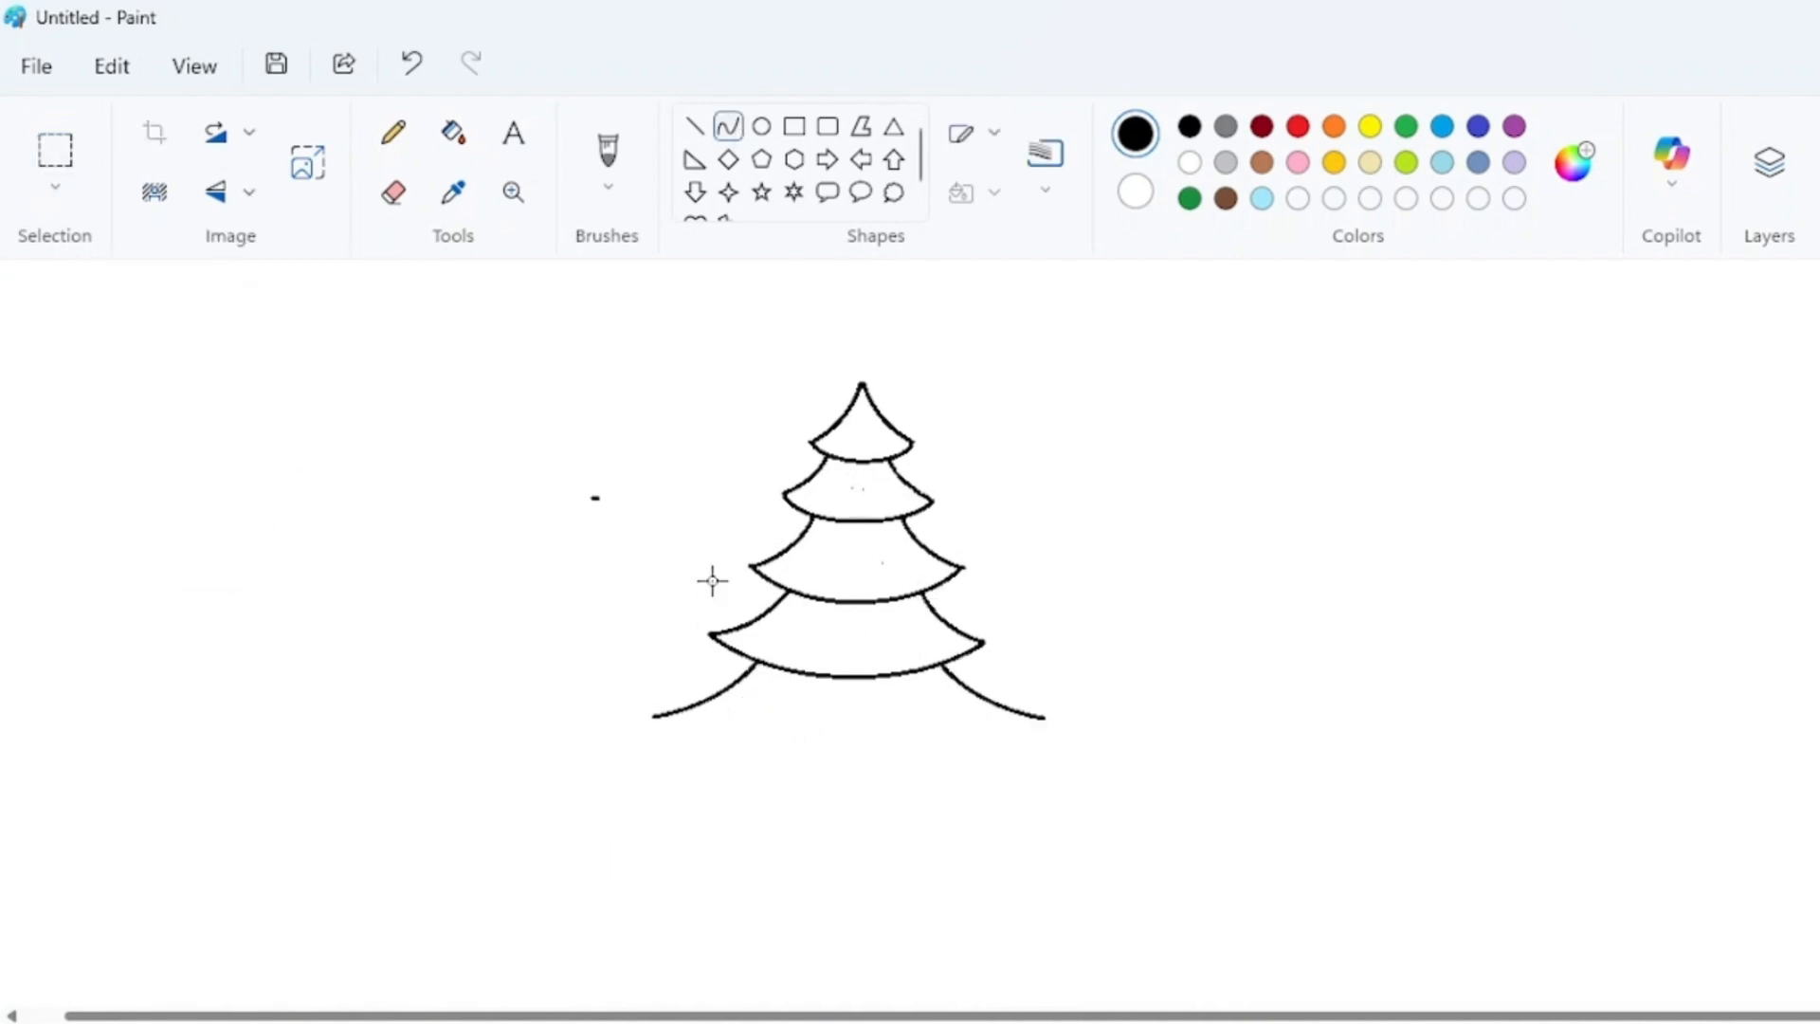
drag(654, 718, 1044, 721)
drag(747, 720, 926, 804)
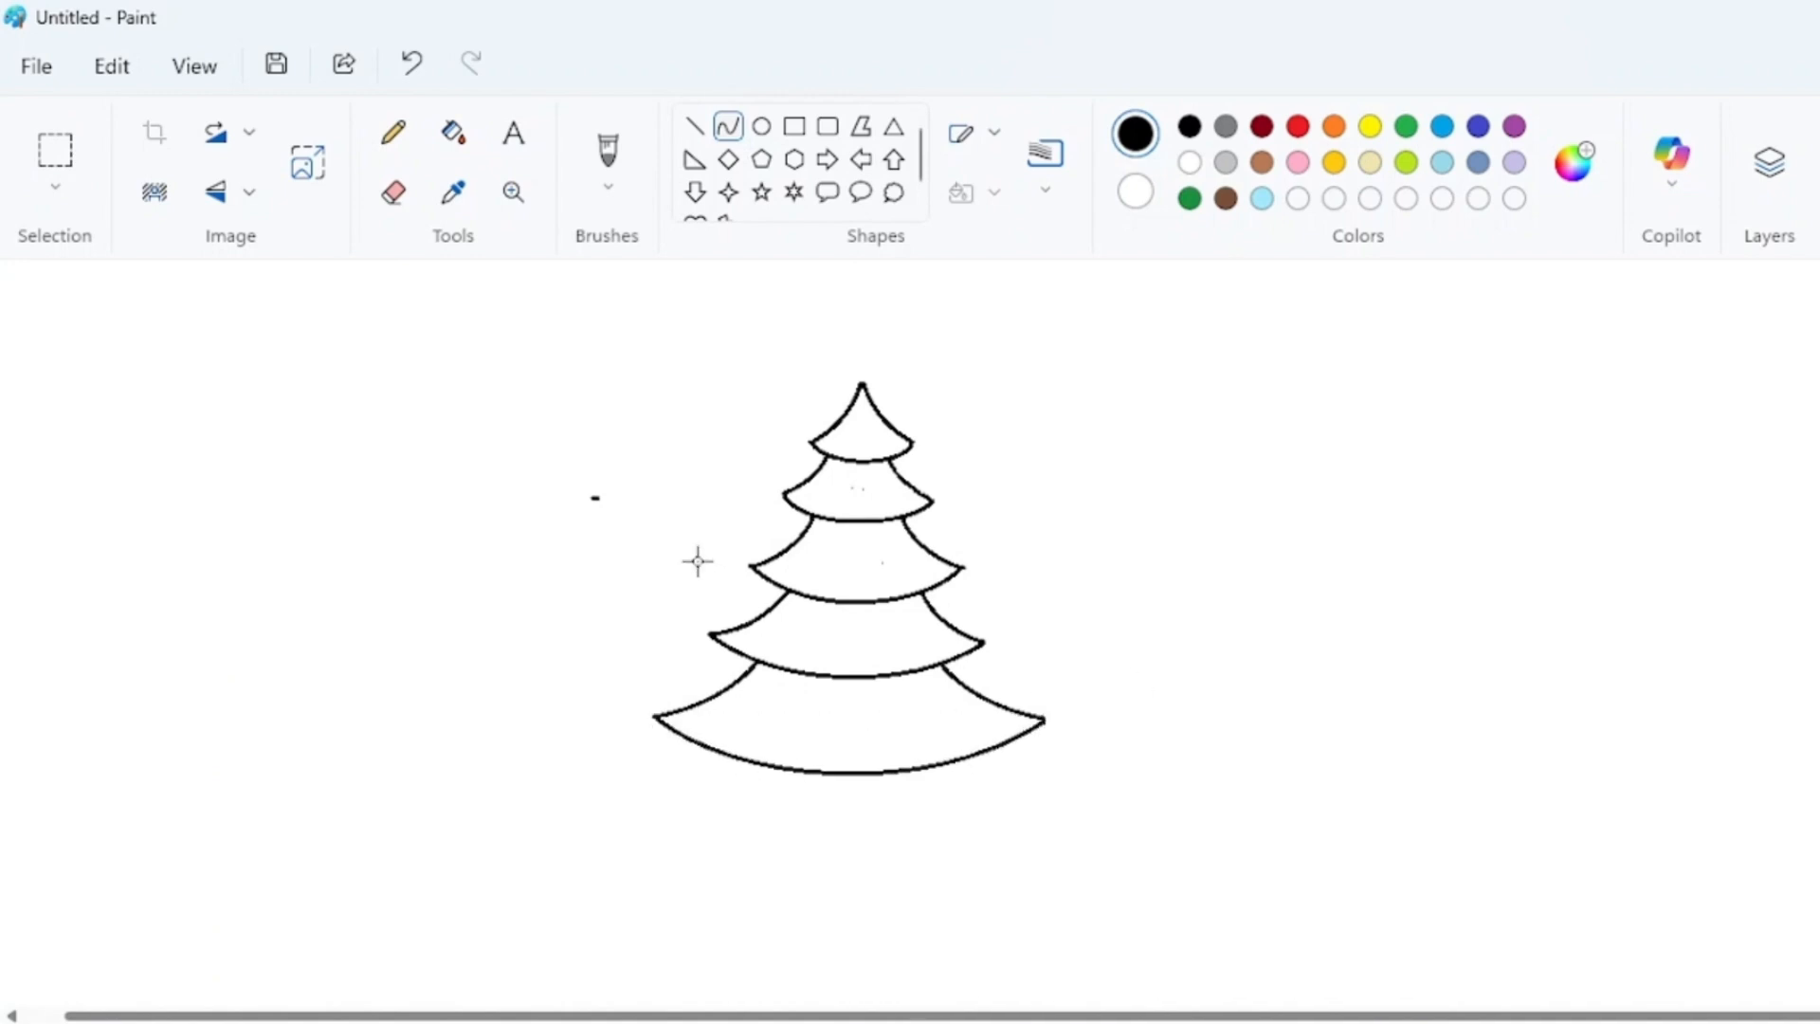
Draw a curve for the sixth tier's left side and attach it beneath the fifth tier
drag(653, 782, 491, 774)
drag(420, 612, 429, 607)
click(55, 150)
drag(403, 669, 688, 828)
click(328, 638)
Paste a copy of the sixth tier's left curve, flip it horizontally and place it as the right side
key(ctrl+v)
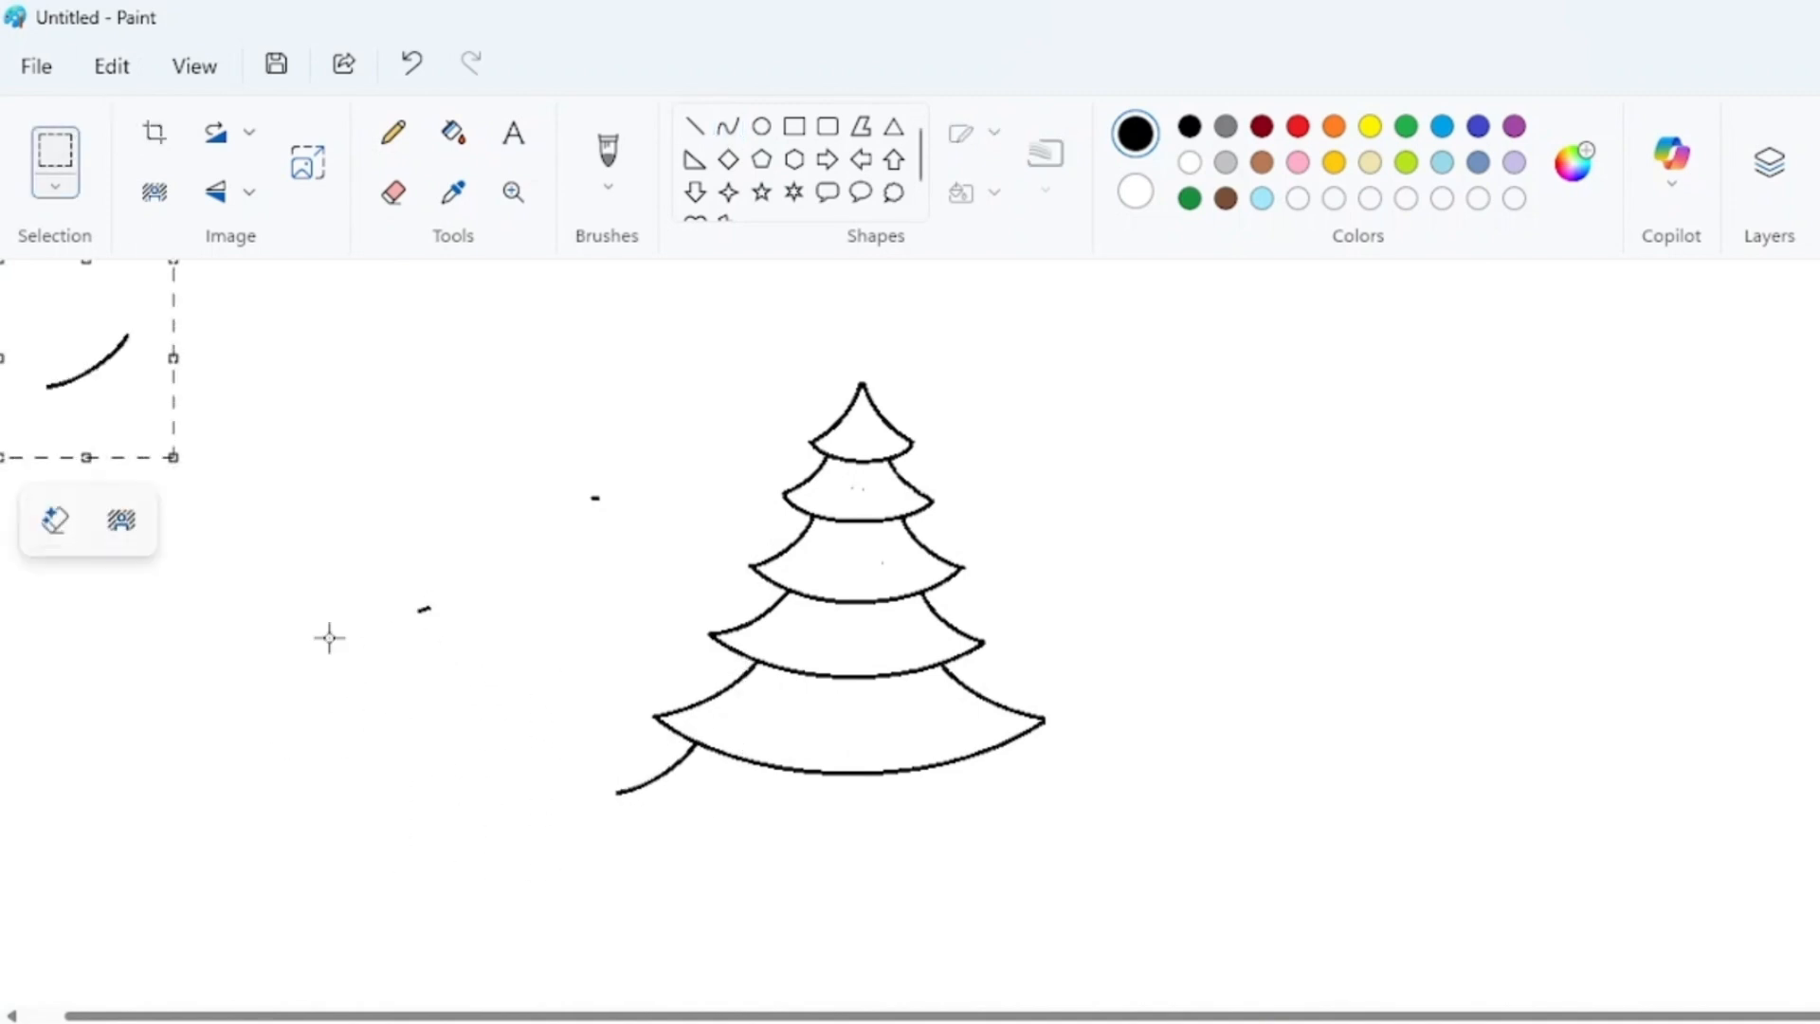
click(216, 192)
click(244, 252)
drag(113, 308, 1056, 723)
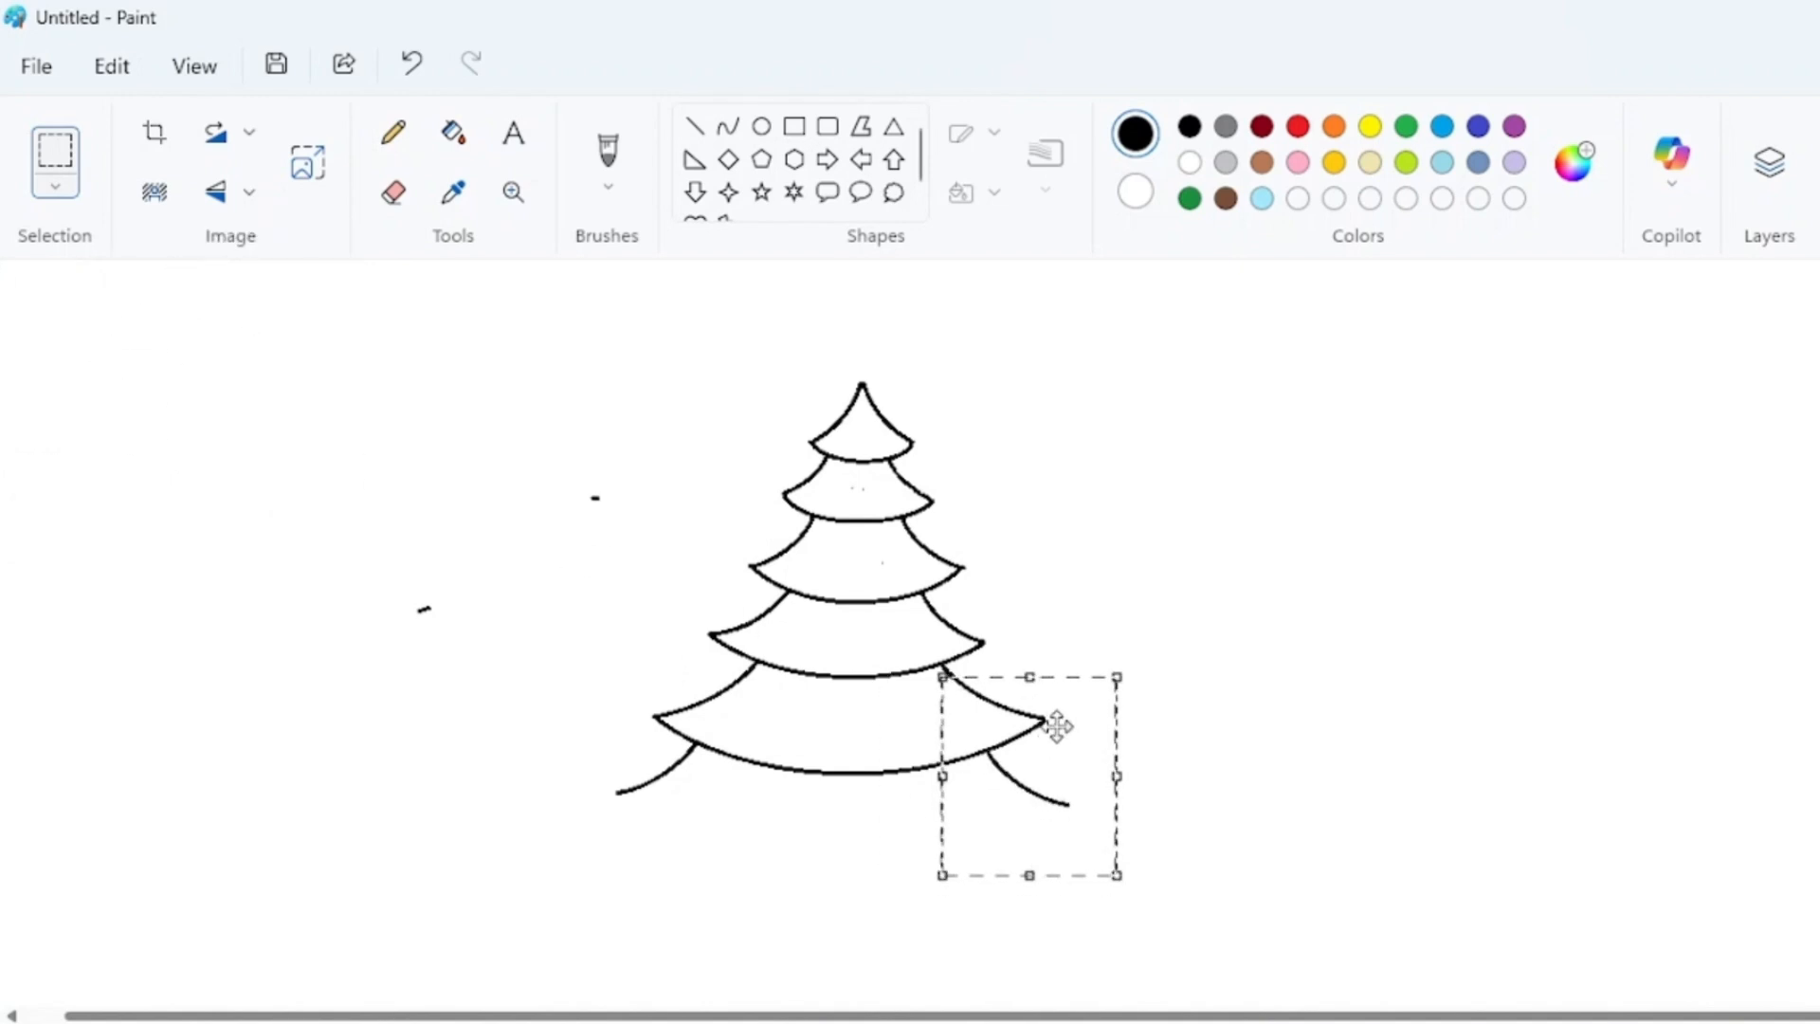
click(1194, 557)
Close the sixth tier with a downward-bowed base curve and erase the stray marks to the left of the tree
click(728, 126)
drag(617, 792, 1080, 799)
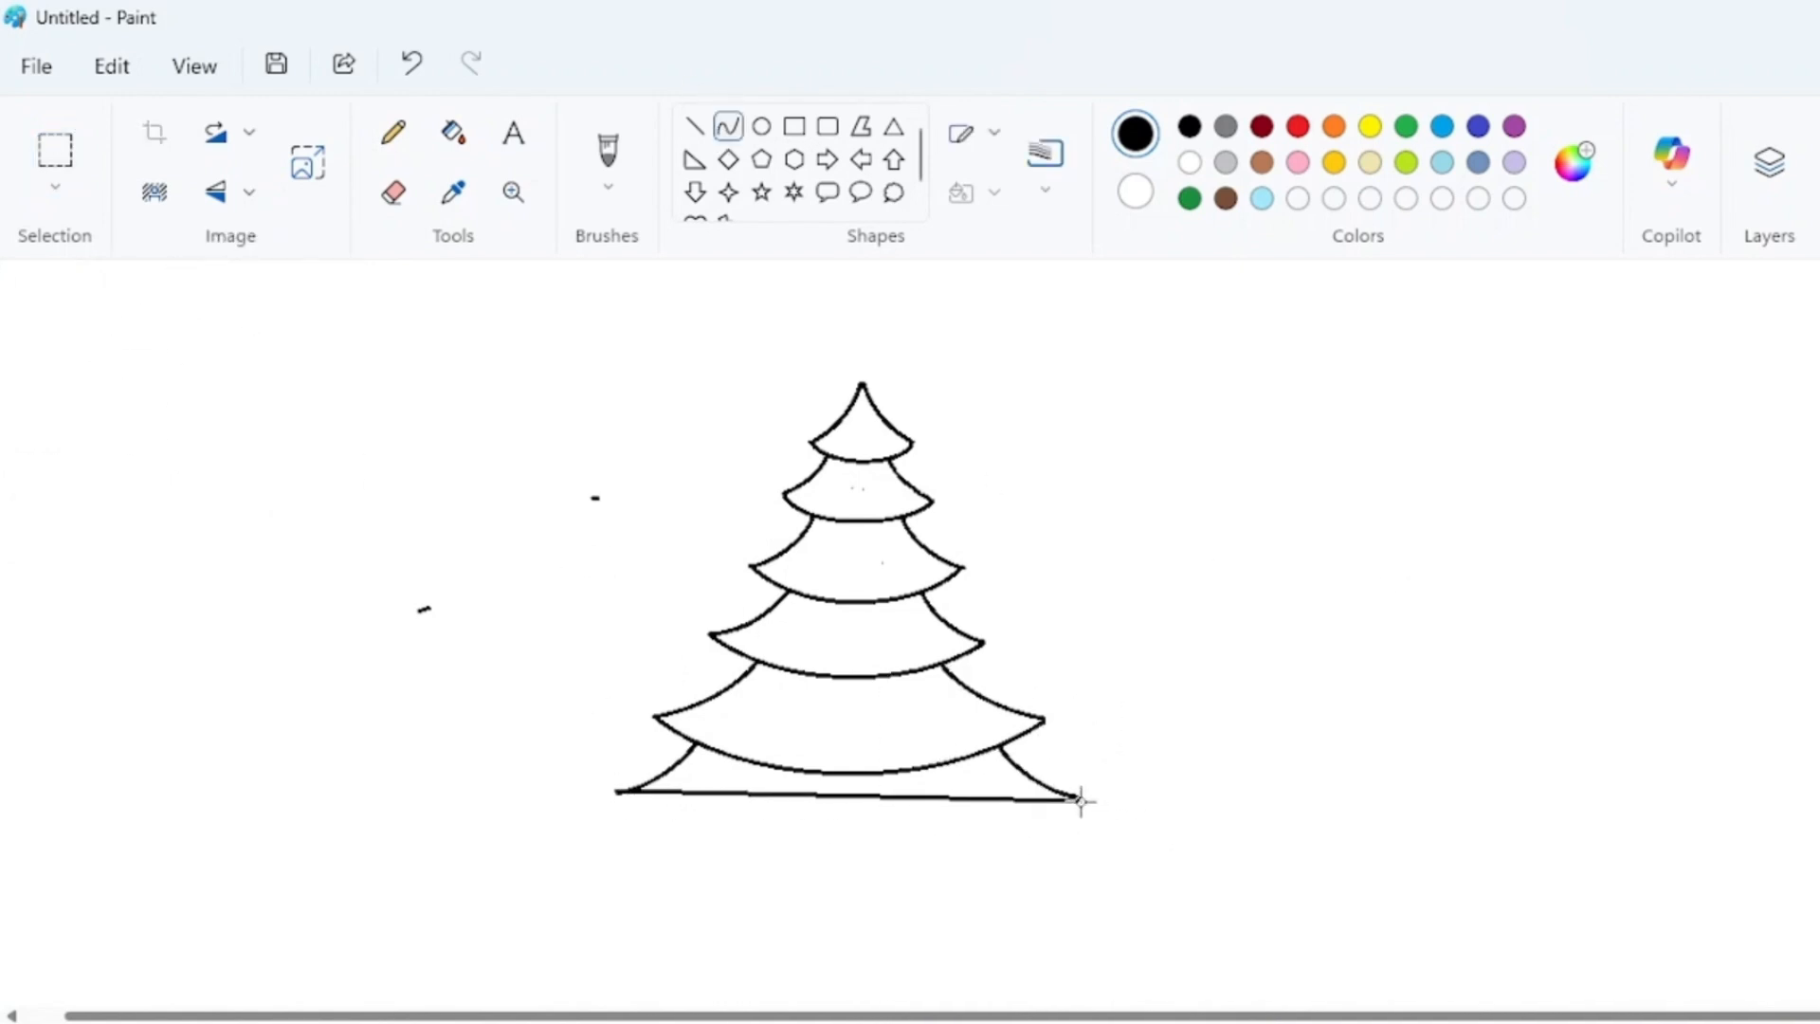
drag(764, 824, 675, 870)
drag(882, 830, 951, 896)
click(393, 191)
click(604, 505)
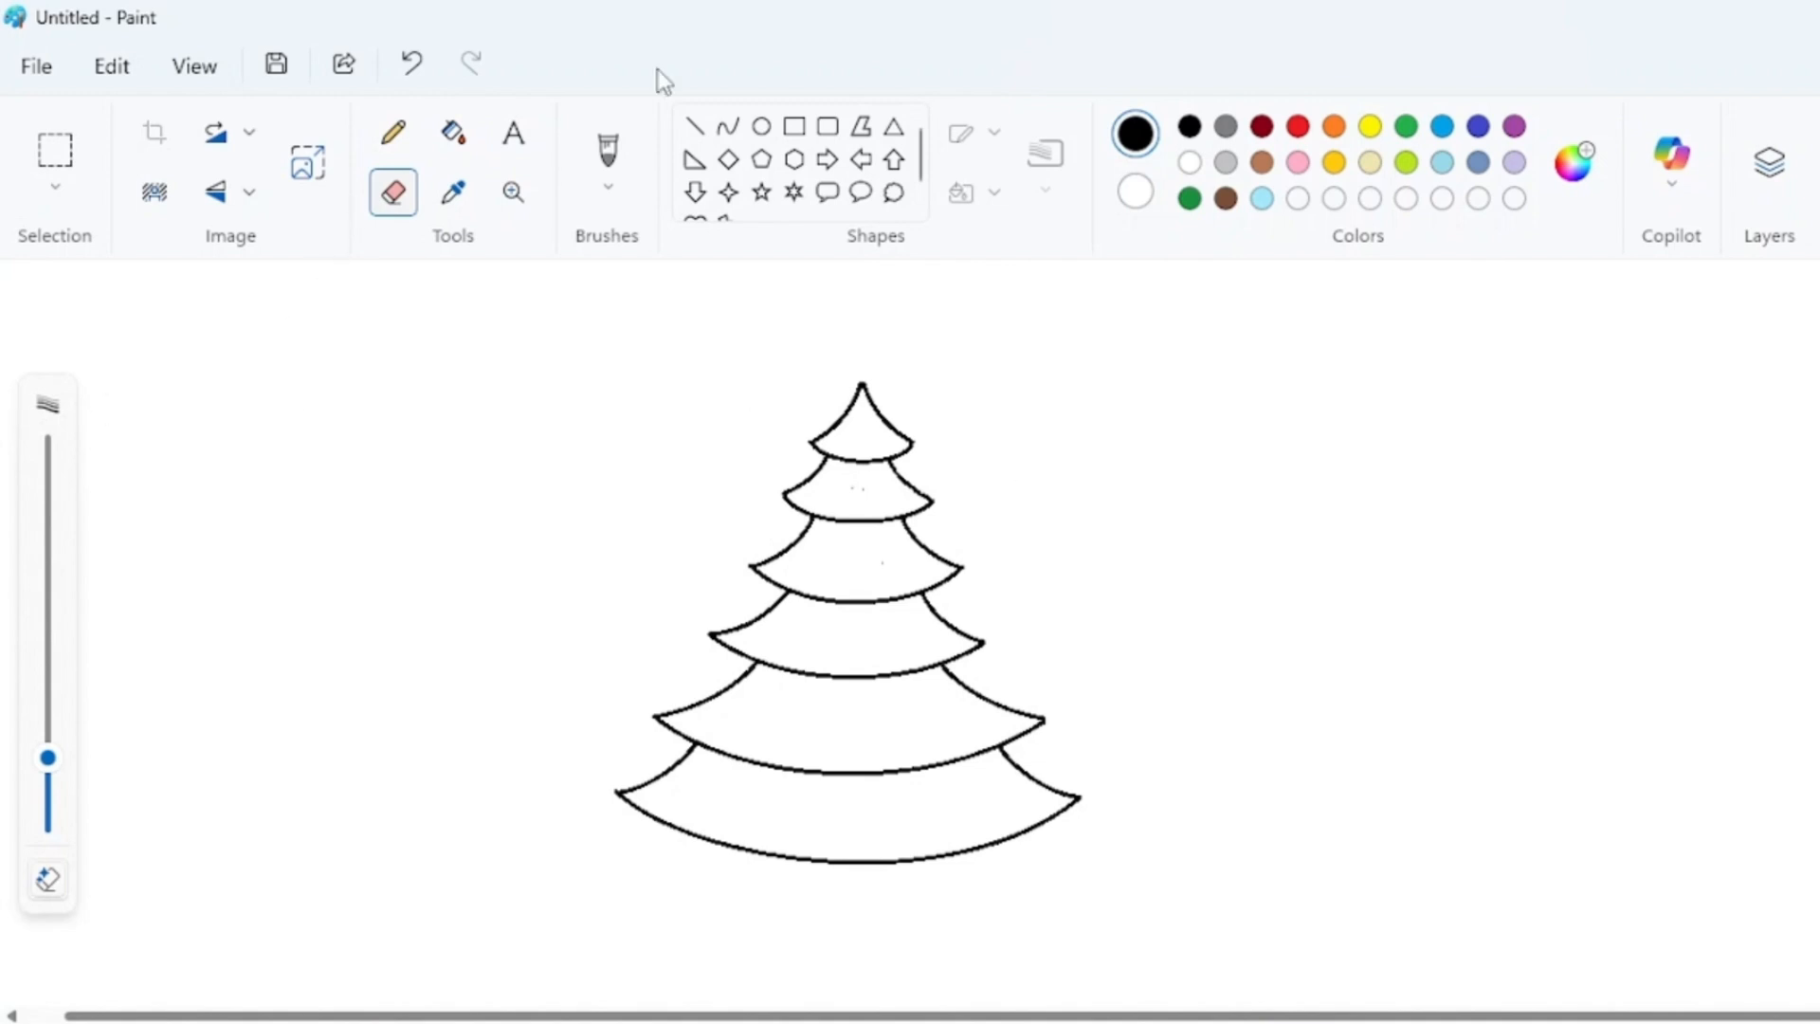
Draw a trunk with inward-curving sides and a closed bottom edge beneath the lowest tier
click(728, 126)
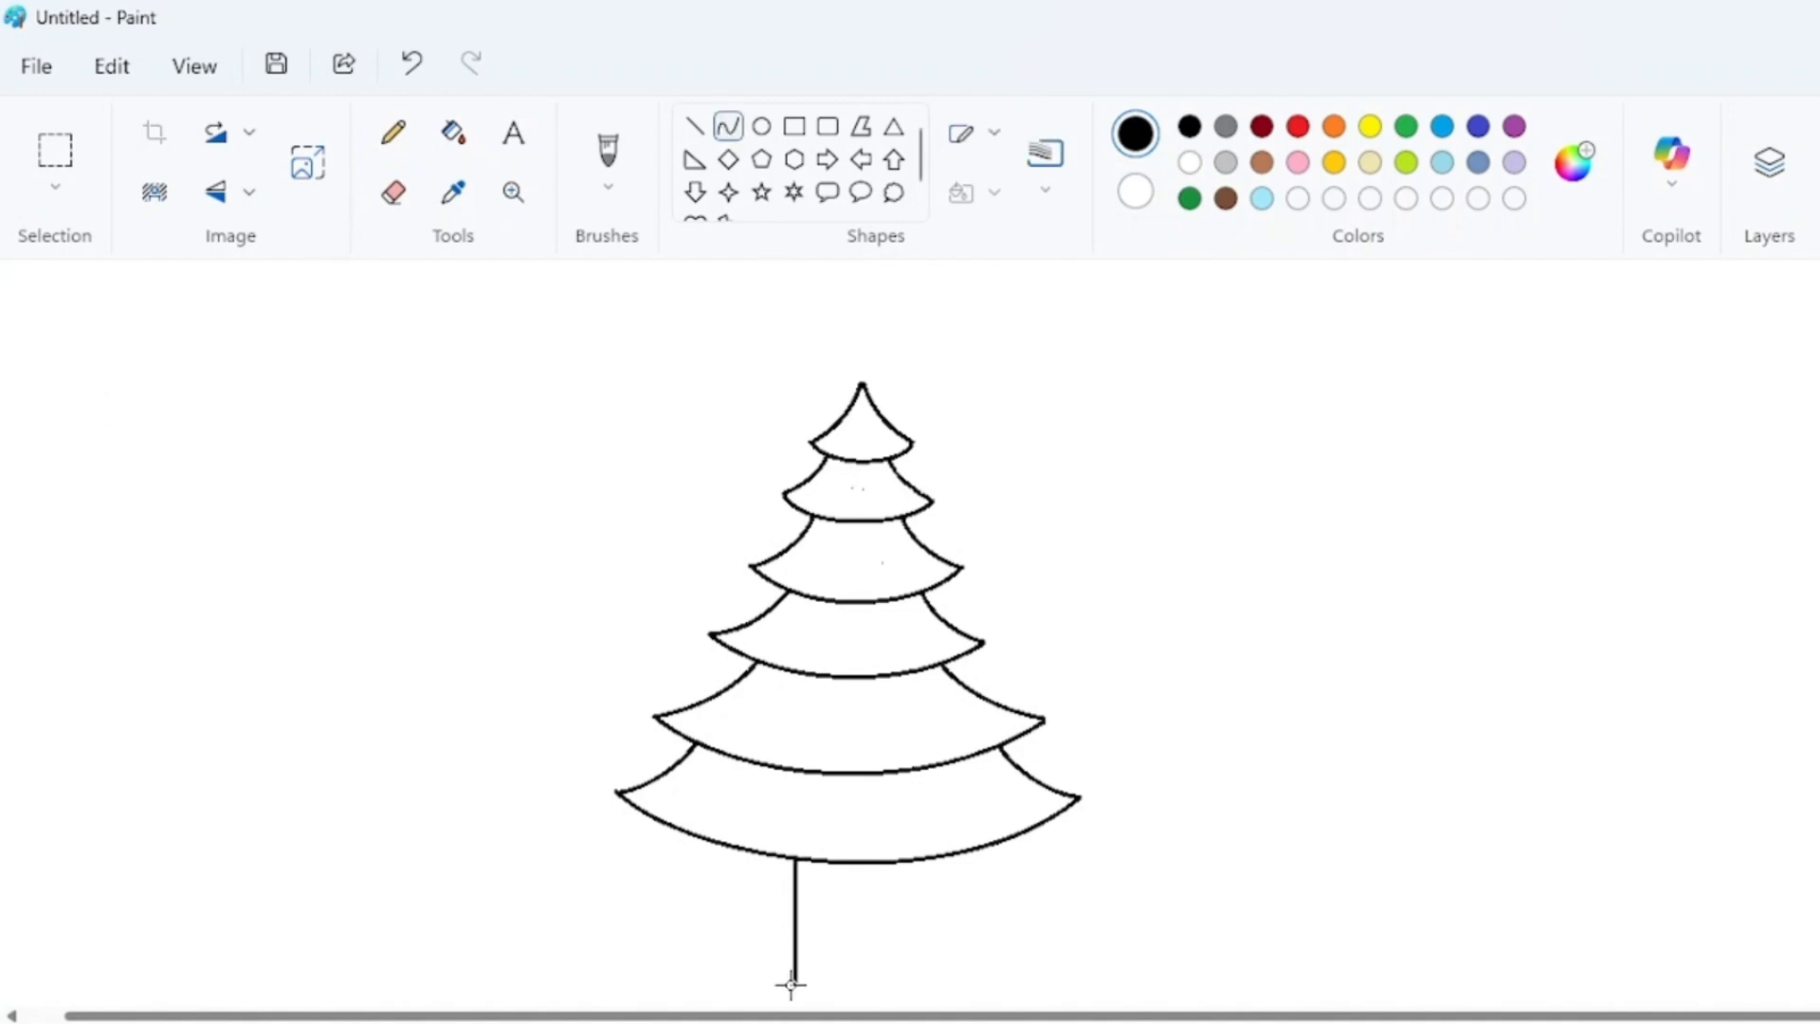
mouse_move(794, 903)
mouse_down()
mouse_move(805, 942)
mouse_move(815, 929)
mouse_up()
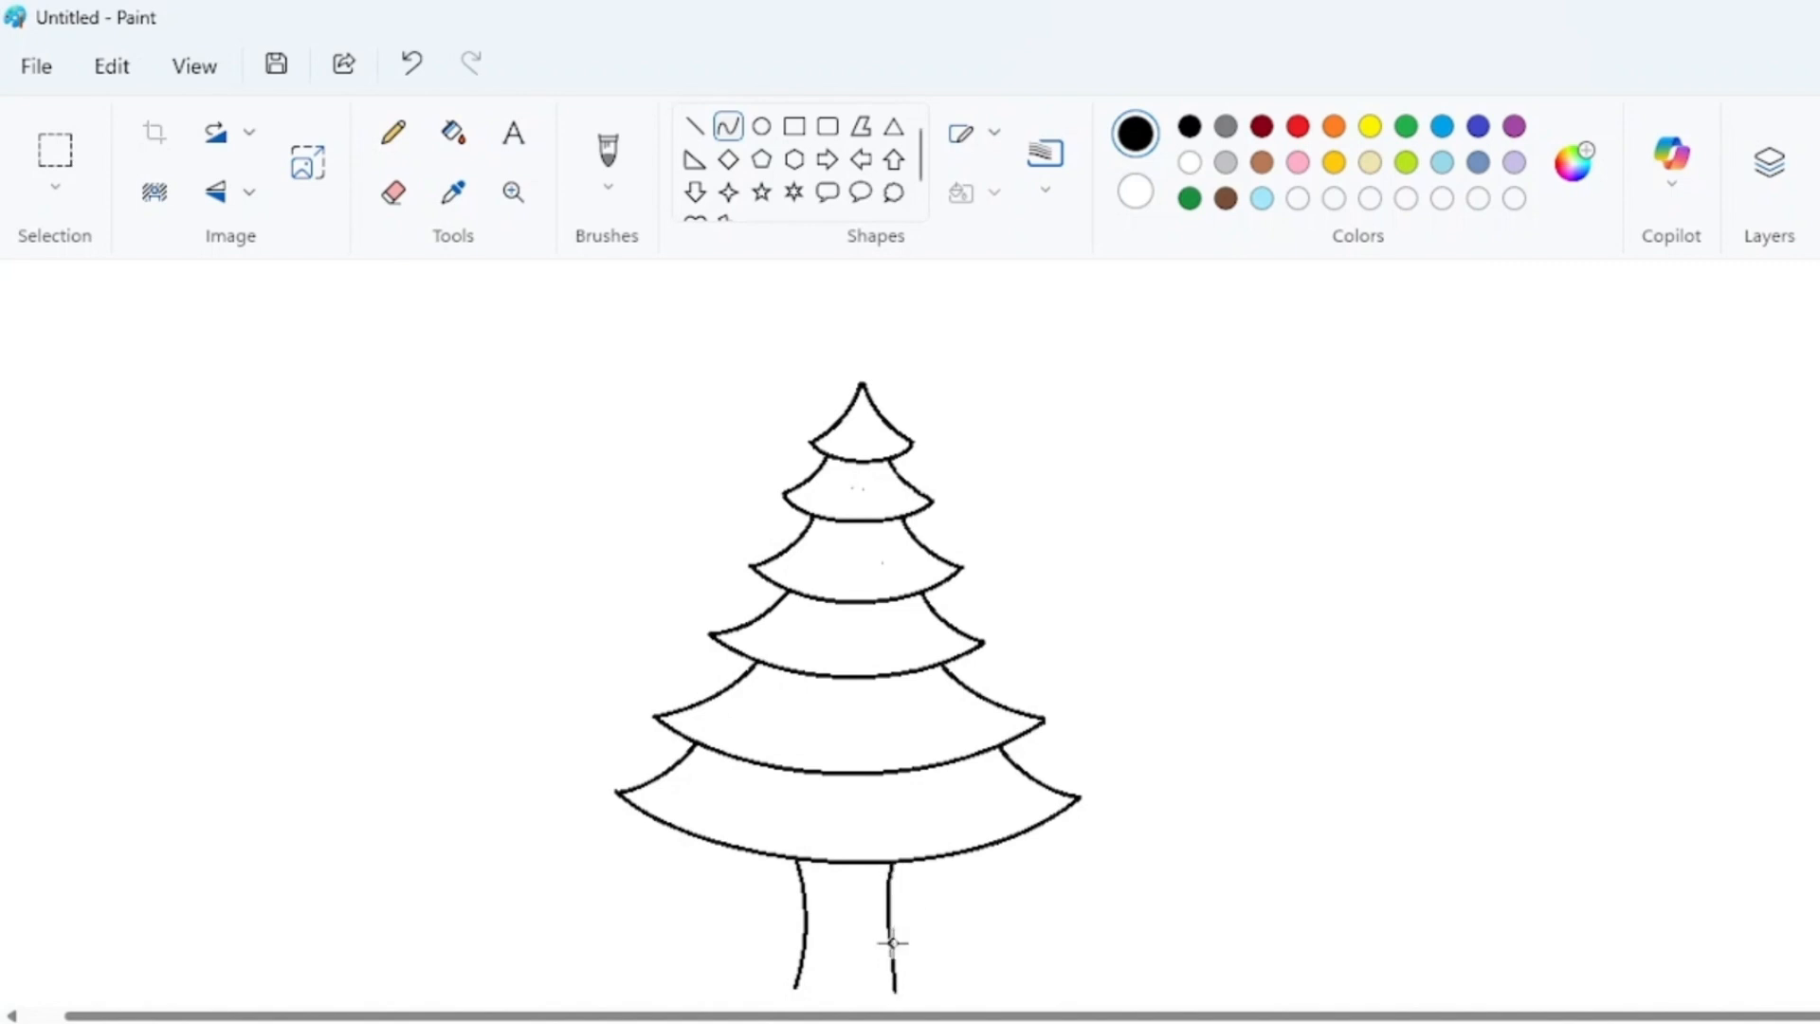
drag(892, 943, 884, 940)
click(1162, 873)
Draw a small circle ornament with a thin outline and place it near the tip of the top tier
click(761, 126)
click(1060, 155)
click(1056, 313)
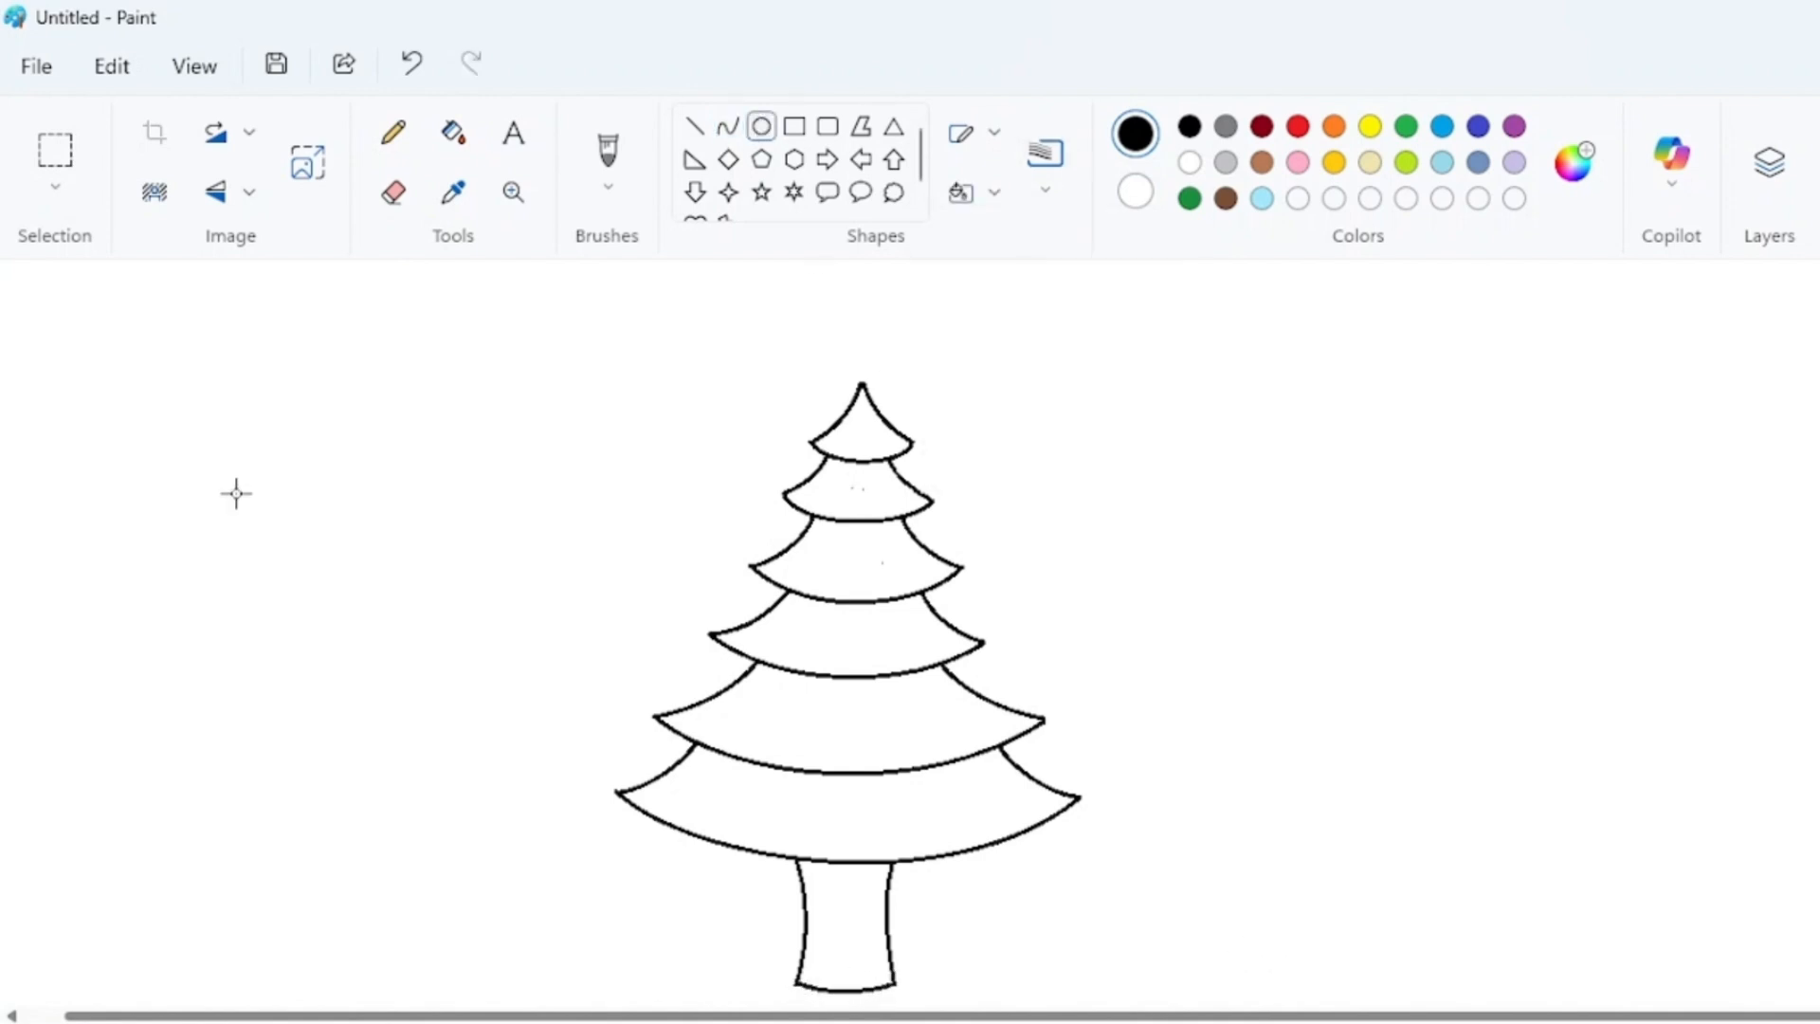
click(54, 150)
drag(207, 435, 435, 586)
drag(373, 549, 994, 464)
click(1465, 421)
Add a smaller circle ornament and a pasted copy at the lower left and lower right of the top tier
click(768, 131)
click(55, 154)
drag(211, 430, 862, 483)
key(ctrl+c)
click(324, 506)
key(ctrl+v)
drag(50, 362, 849, 489)
Add a small circle ornament and a pasted copy at the upper left and upper right of the third tier
click(761, 127)
click(55, 150)
drag(85, 565, 898, 576)
click(256, 664)
key(ctrl+v)
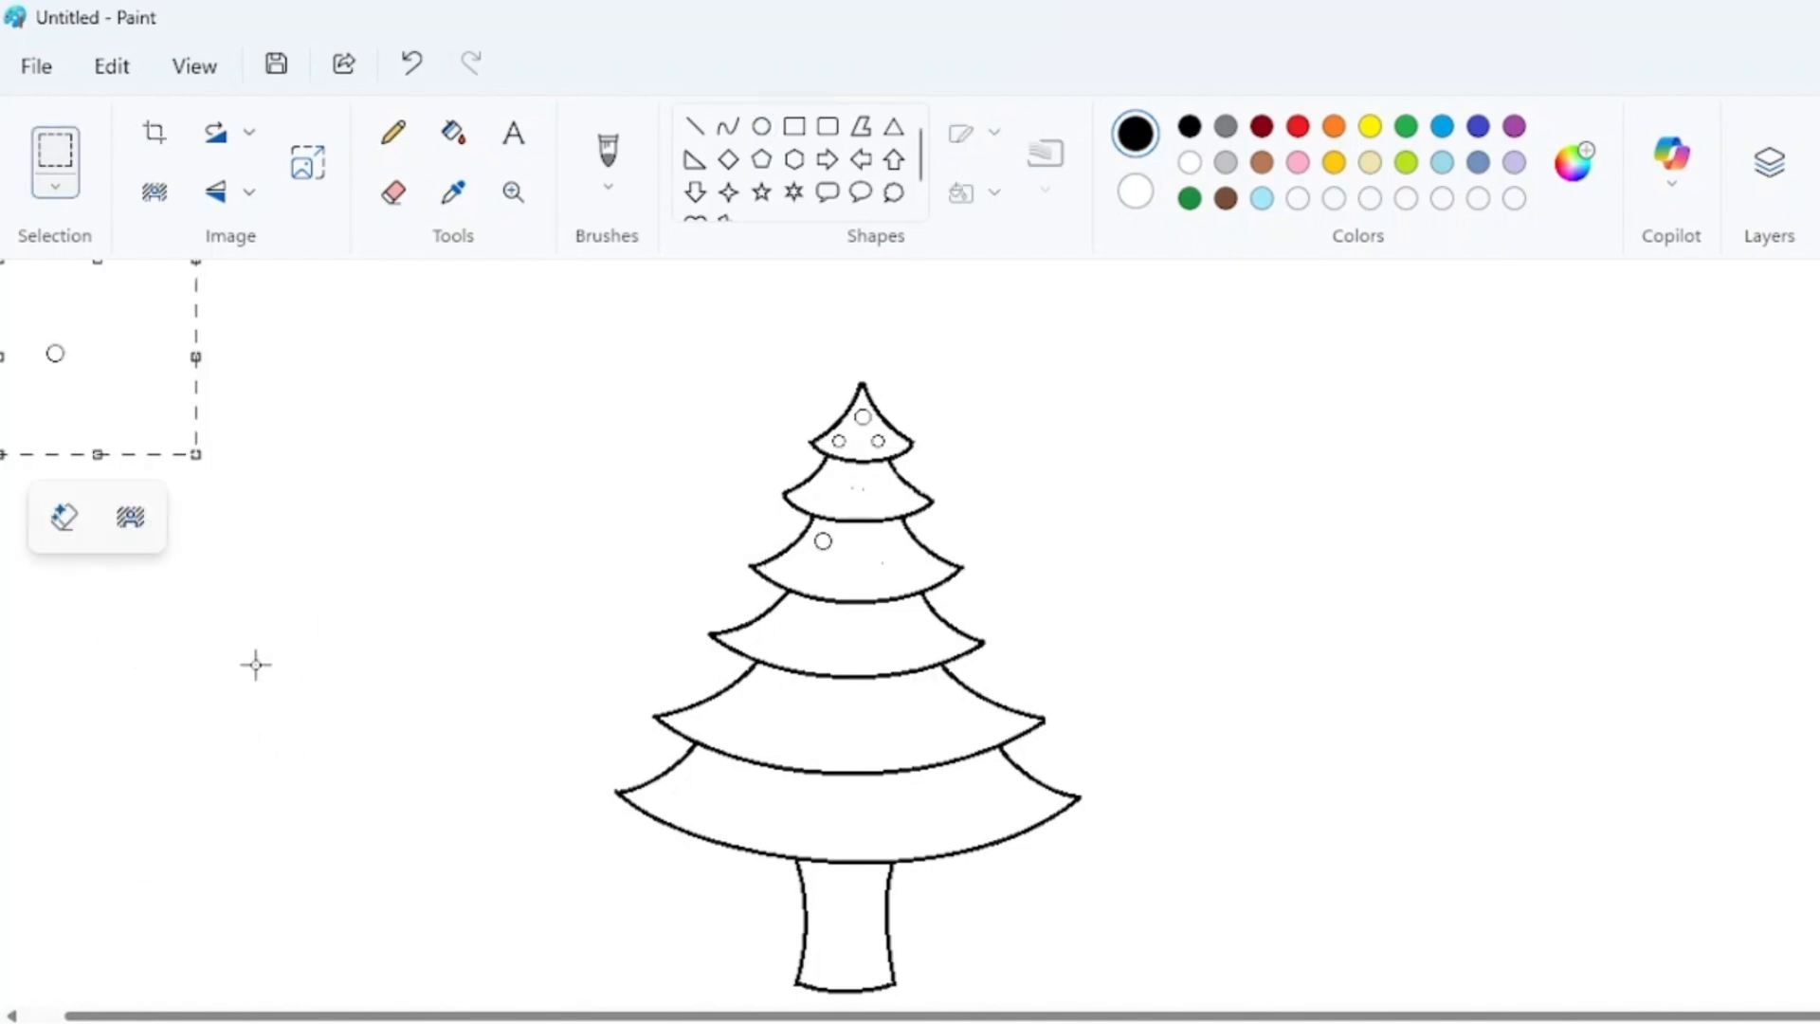
drag(132, 393, 962, 580)
Draw a larger circle and place it and a pasted copy in the third tier's lower left and lower right
click(761, 126)
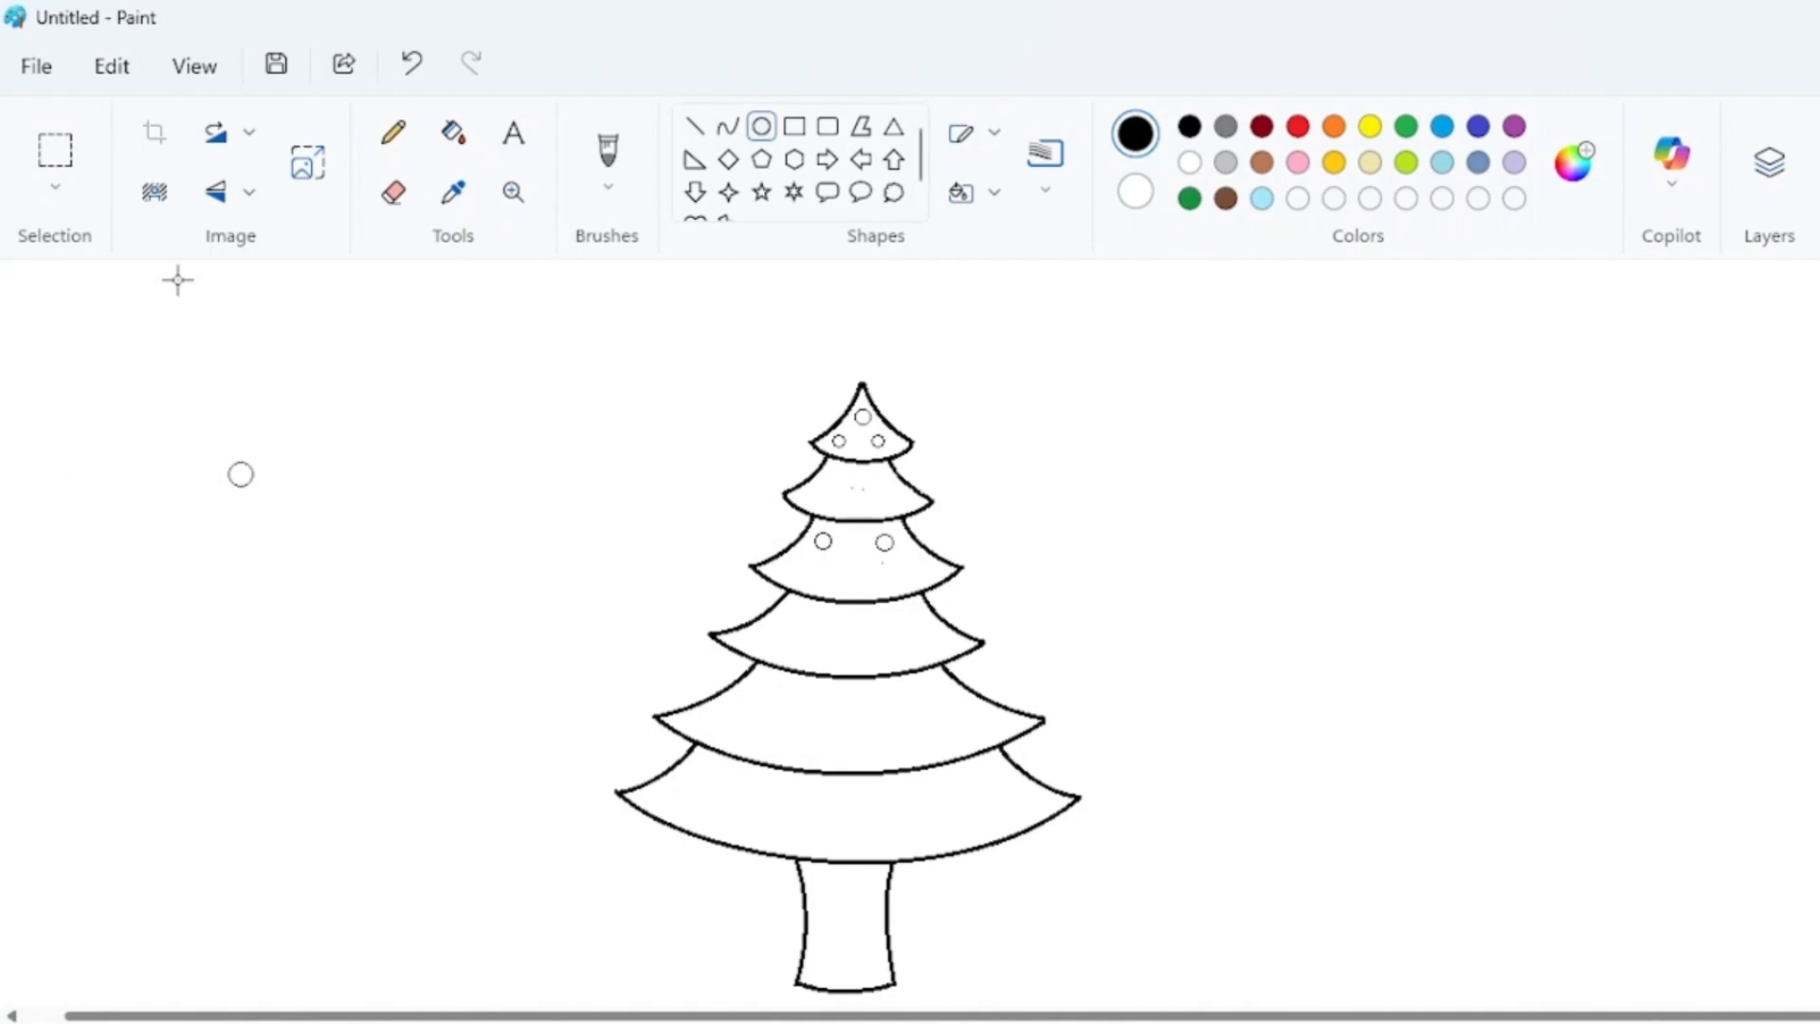
click(55, 150)
drag(162, 406, 422, 601)
drag(358, 532, 928, 632)
click(343, 577)
key(ctrl+v)
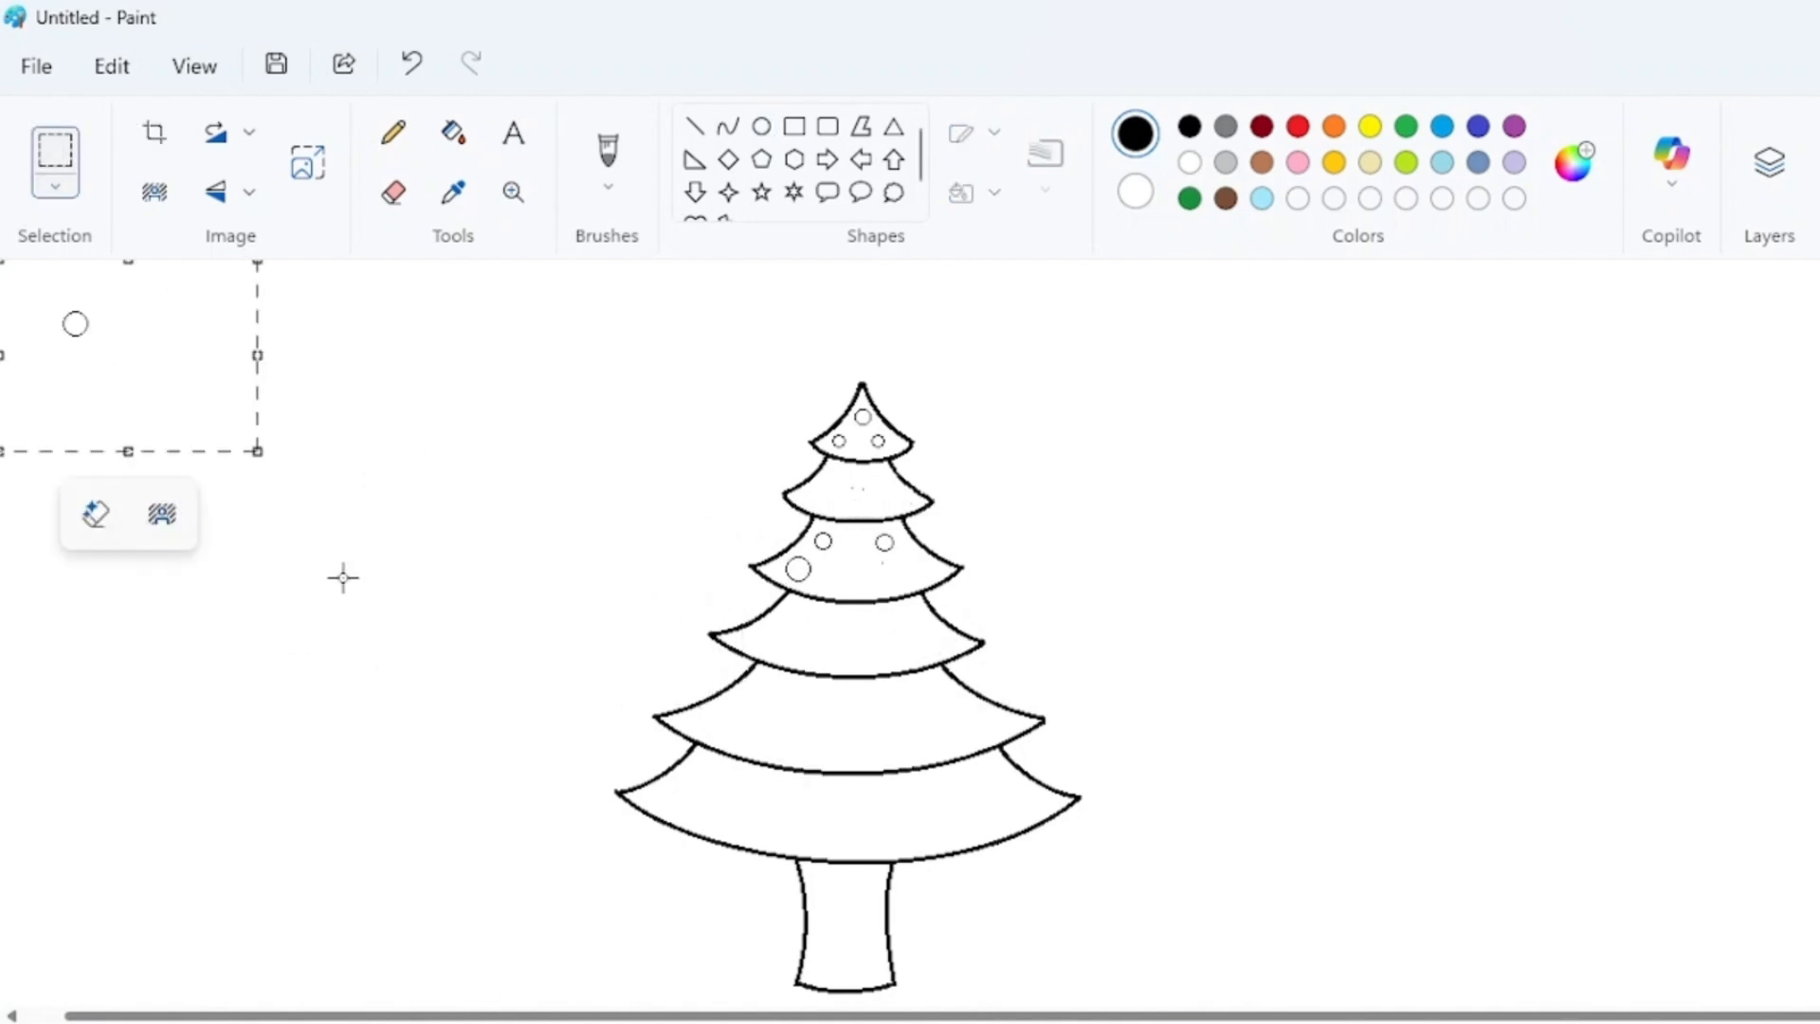
drag(214, 358, 1049, 601)
Add a small circle ornament and a pasted copy at the upper left and upper right of the fourth tier
click(333, 560)
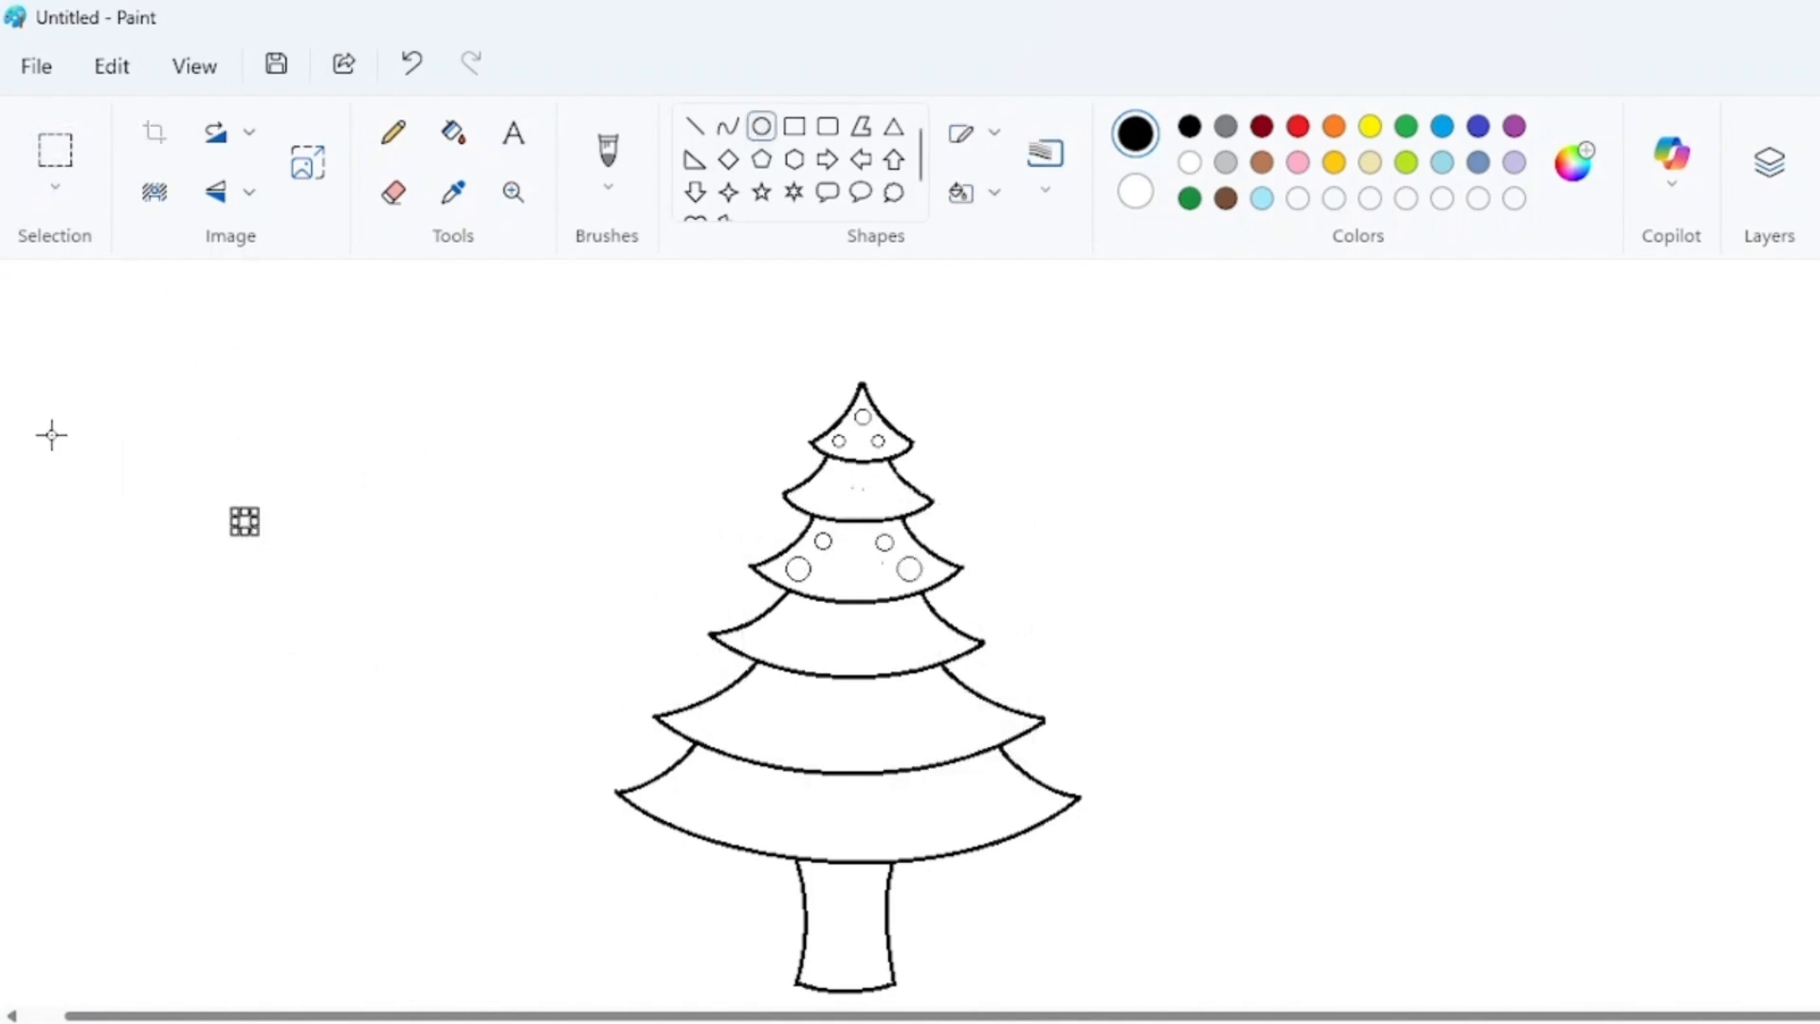
key(ctrl+v)
drag(275, 565, 825, 663)
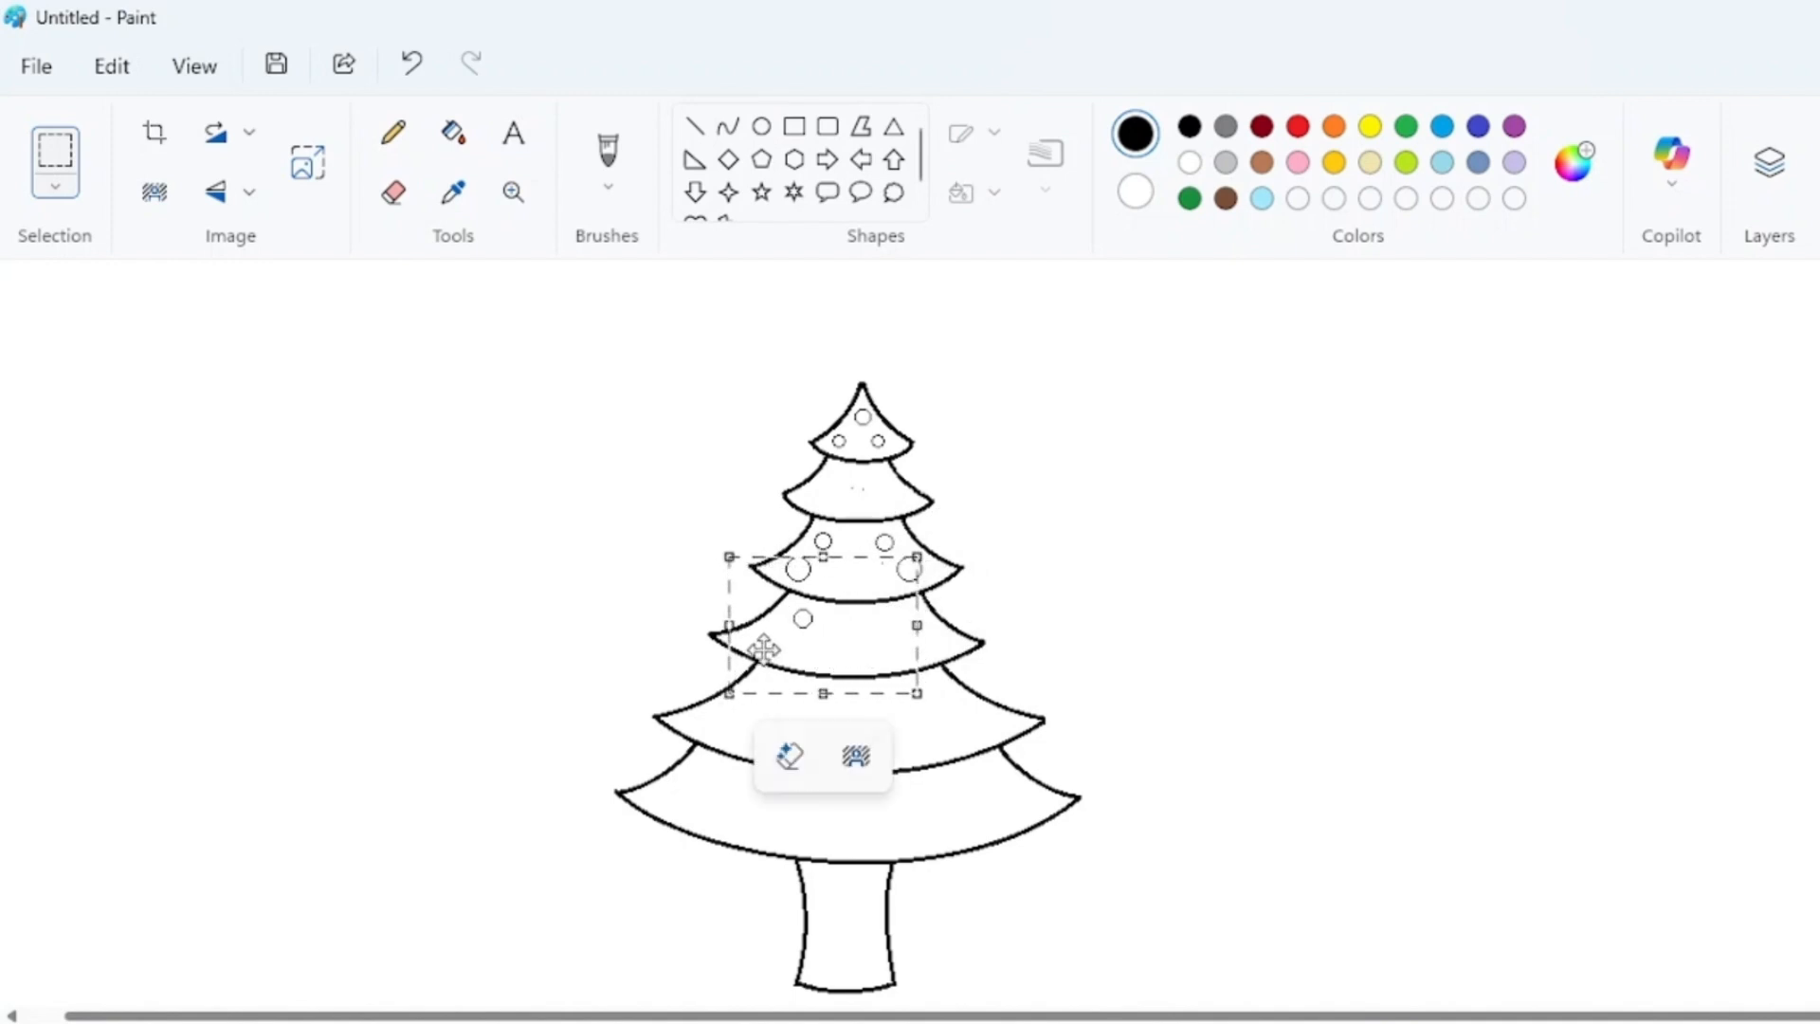
key(ctrl+v)
drag(114, 391, 815, 712)
click(341, 614)
Draw a larger circle and place it and a pasted copy in the fourth tier's lower left and lower right
click(761, 126)
drag(468, 525, 507, 545)
click(44, 142)
drag(420, 453, 605, 610)
drag(557, 568, 985, 652)
click(806, 332)
key(ctrl+v)
drag(133, 319, 900, 654)
click(1422, 694)
Draw another circle ornament and move it to the middle of the fourth tier
click(762, 126)
drag(395, 408, 399, 414)
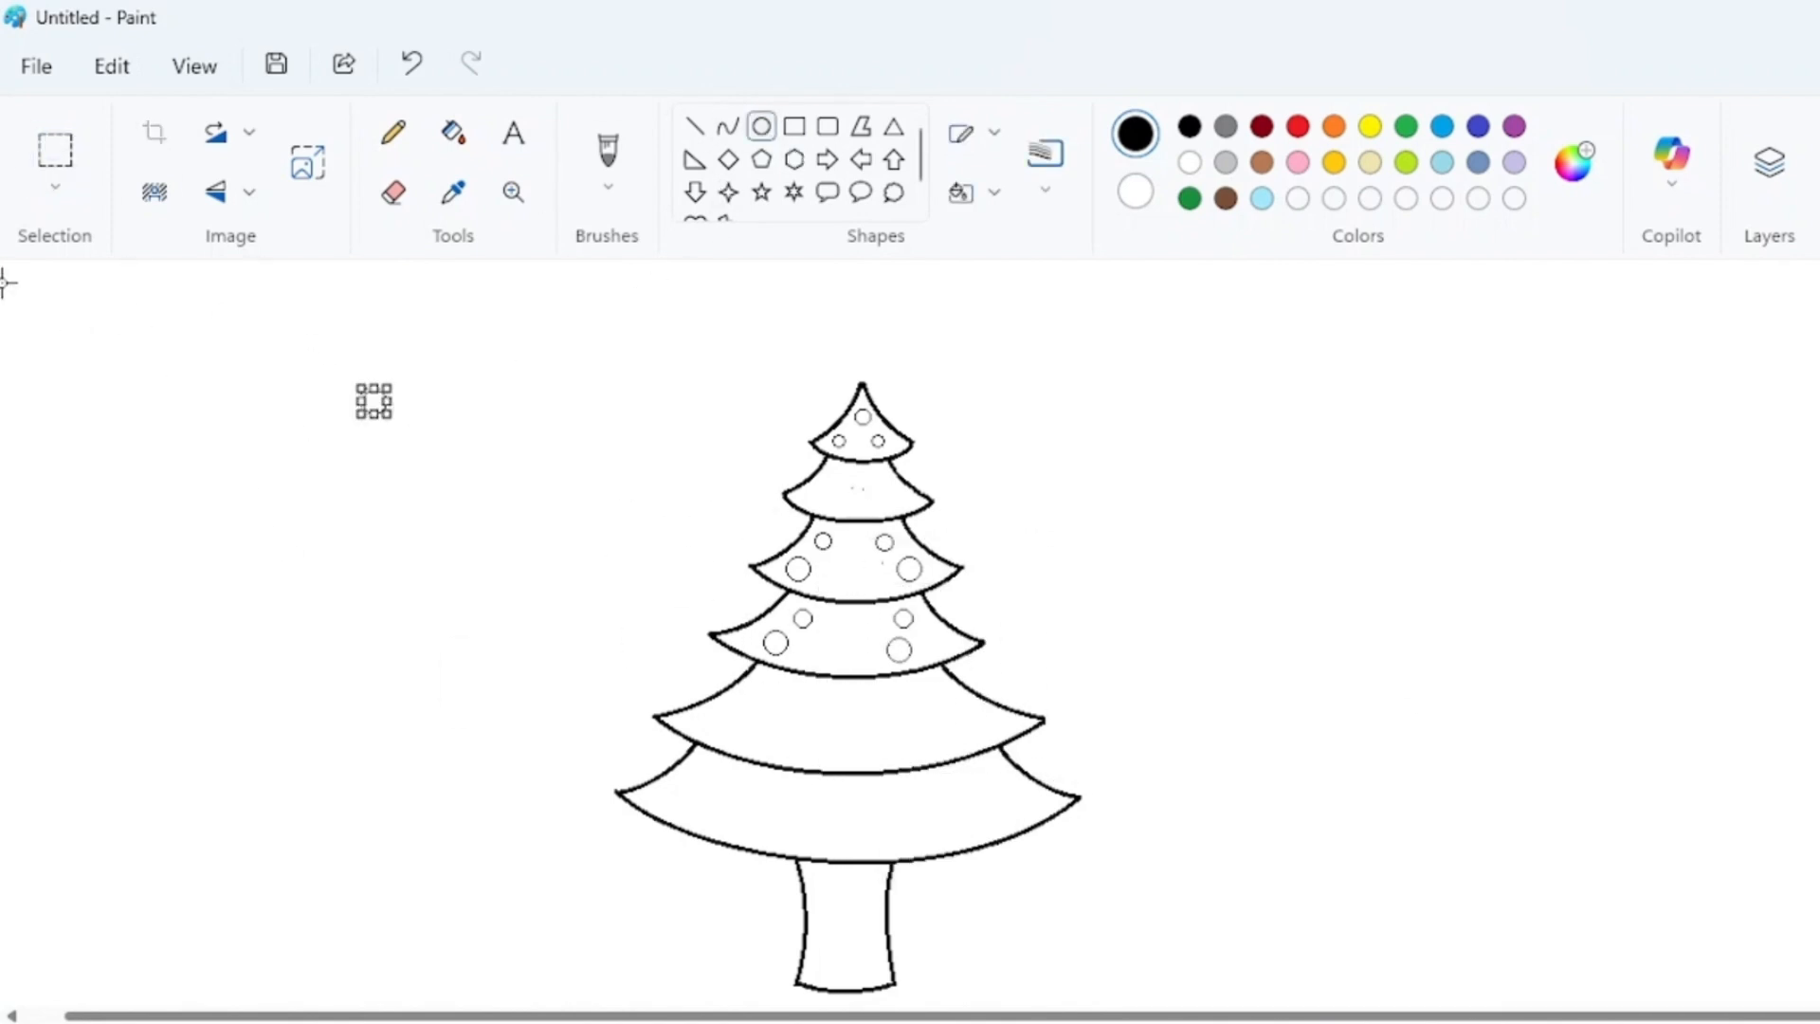
click(54, 152)
drag(299, 350, 940, 706)
Add a circle ornament and a pasted copy at the upper left and upper right of the fifth tier
click(762, 126)
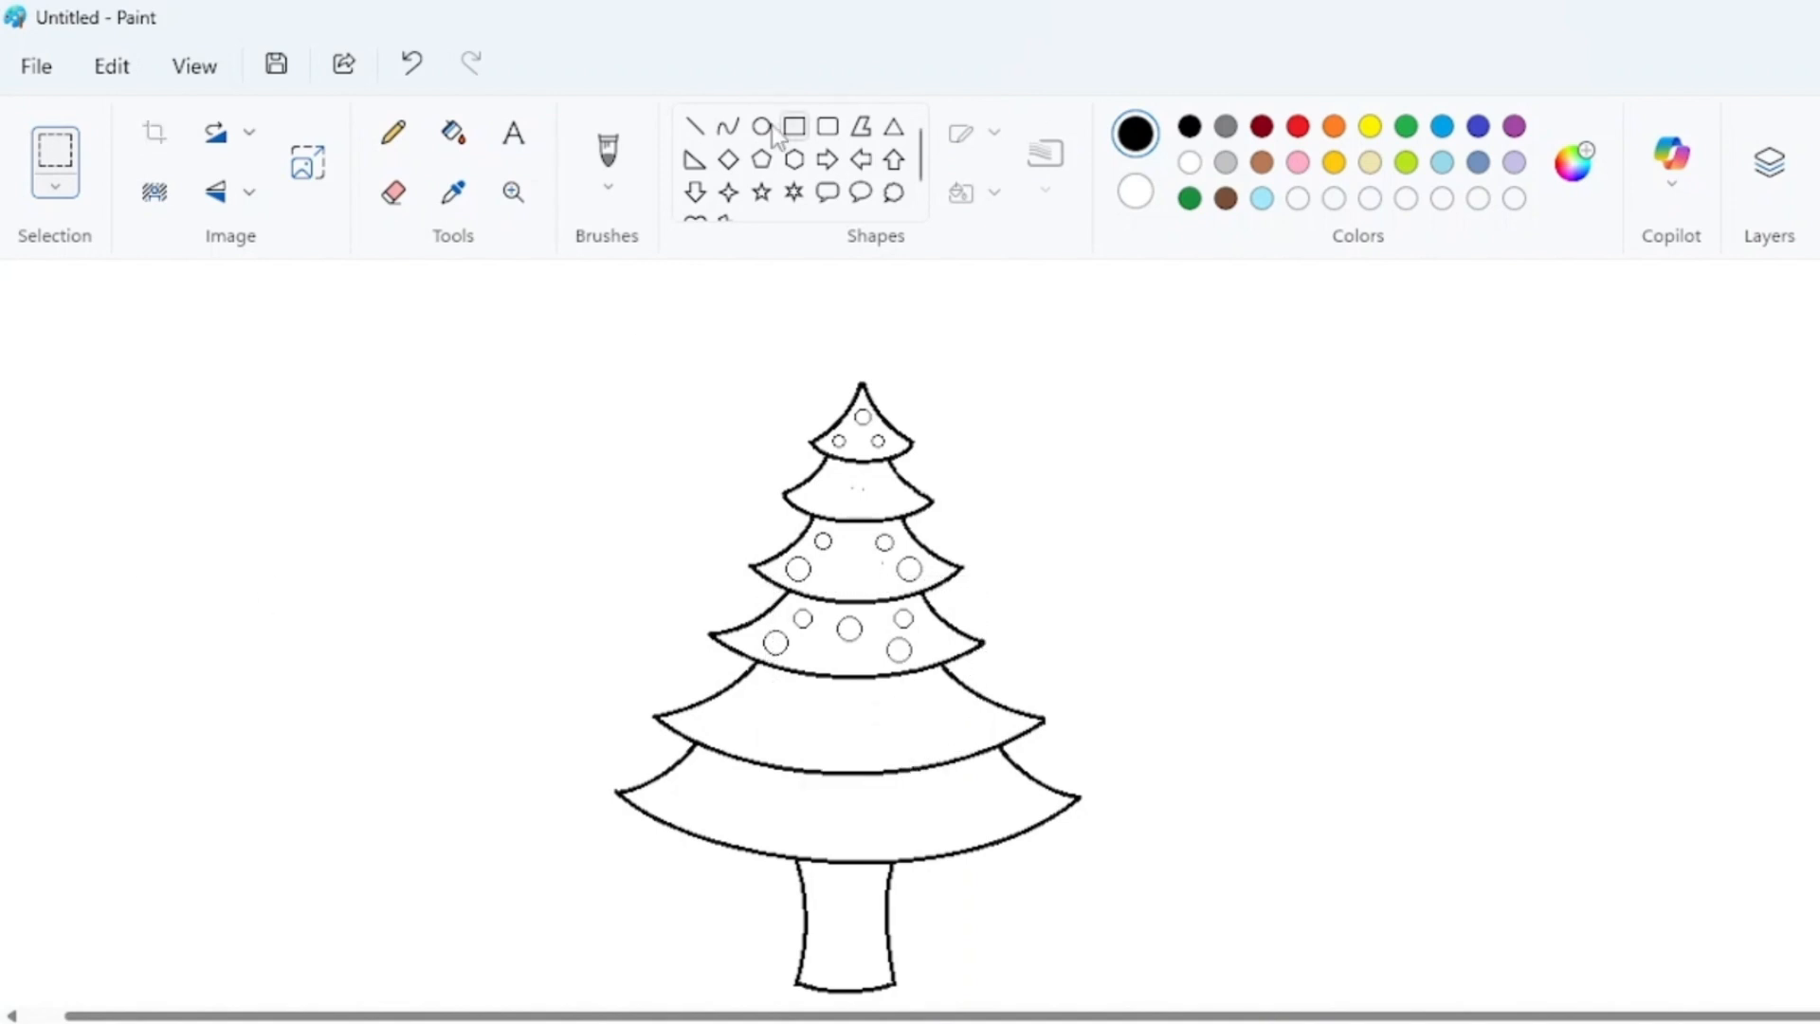
key(ctrl+v)
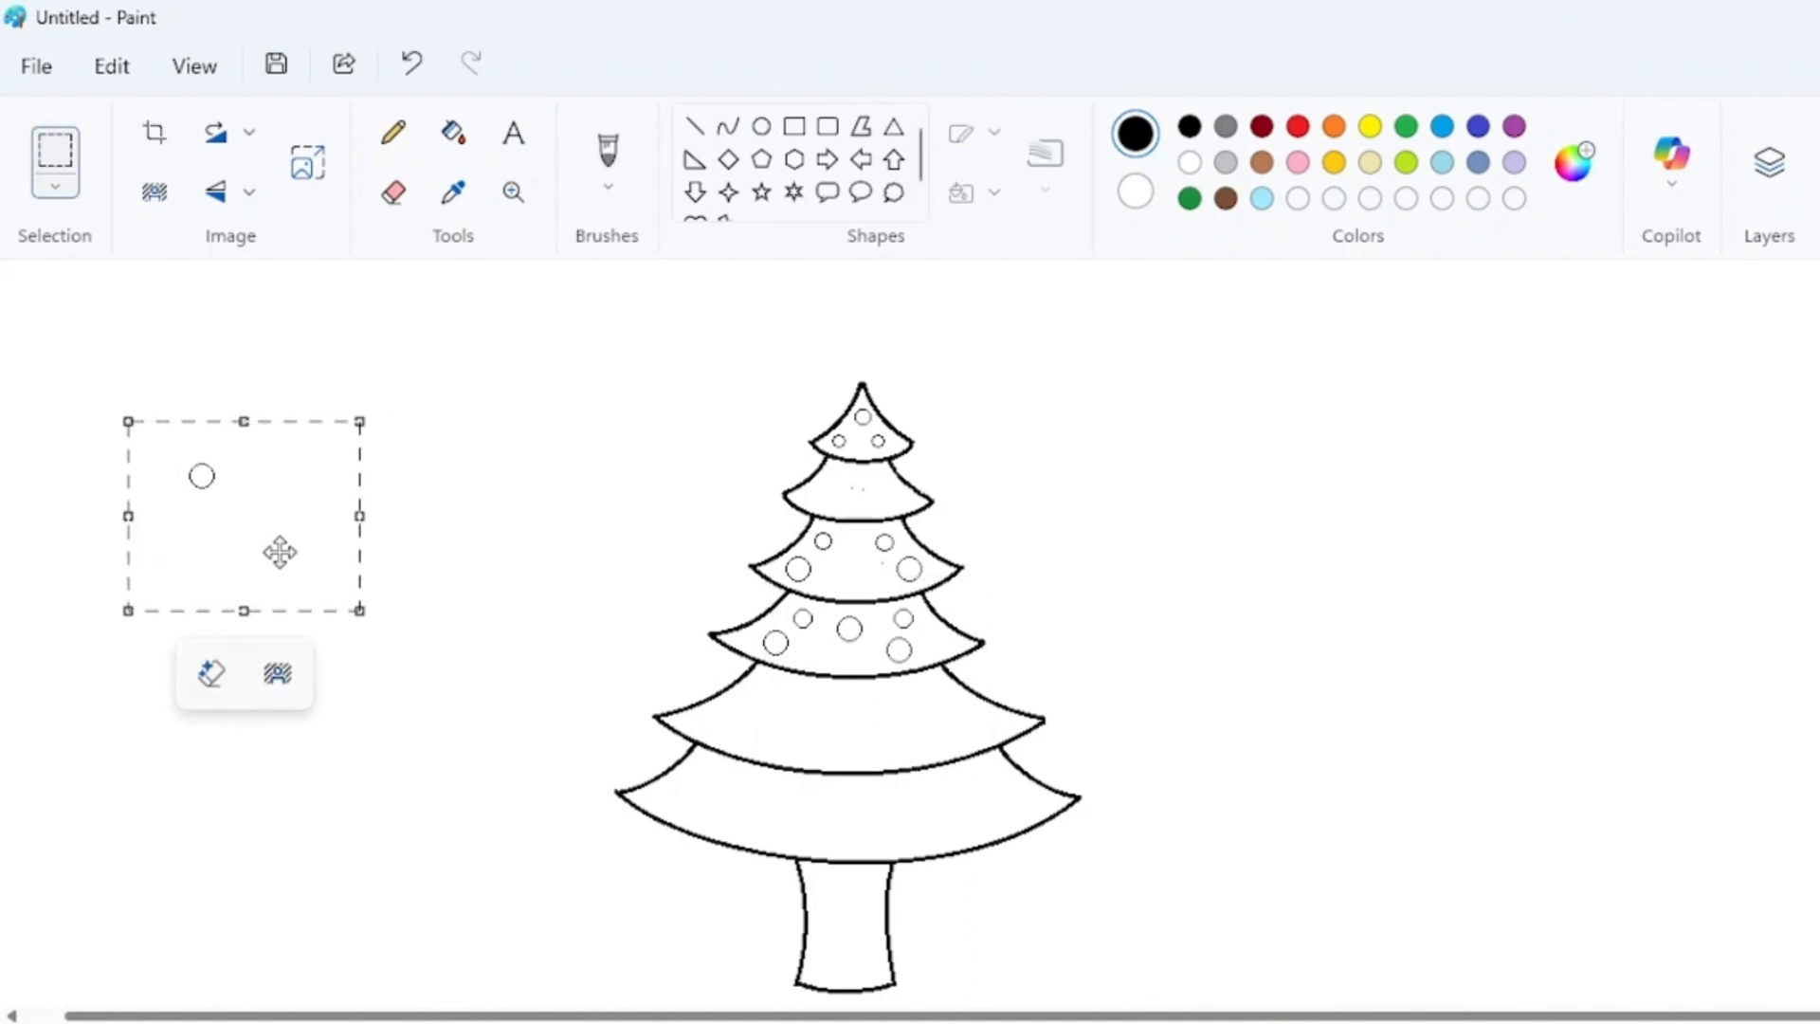
drag(276, 551, 857, 768)
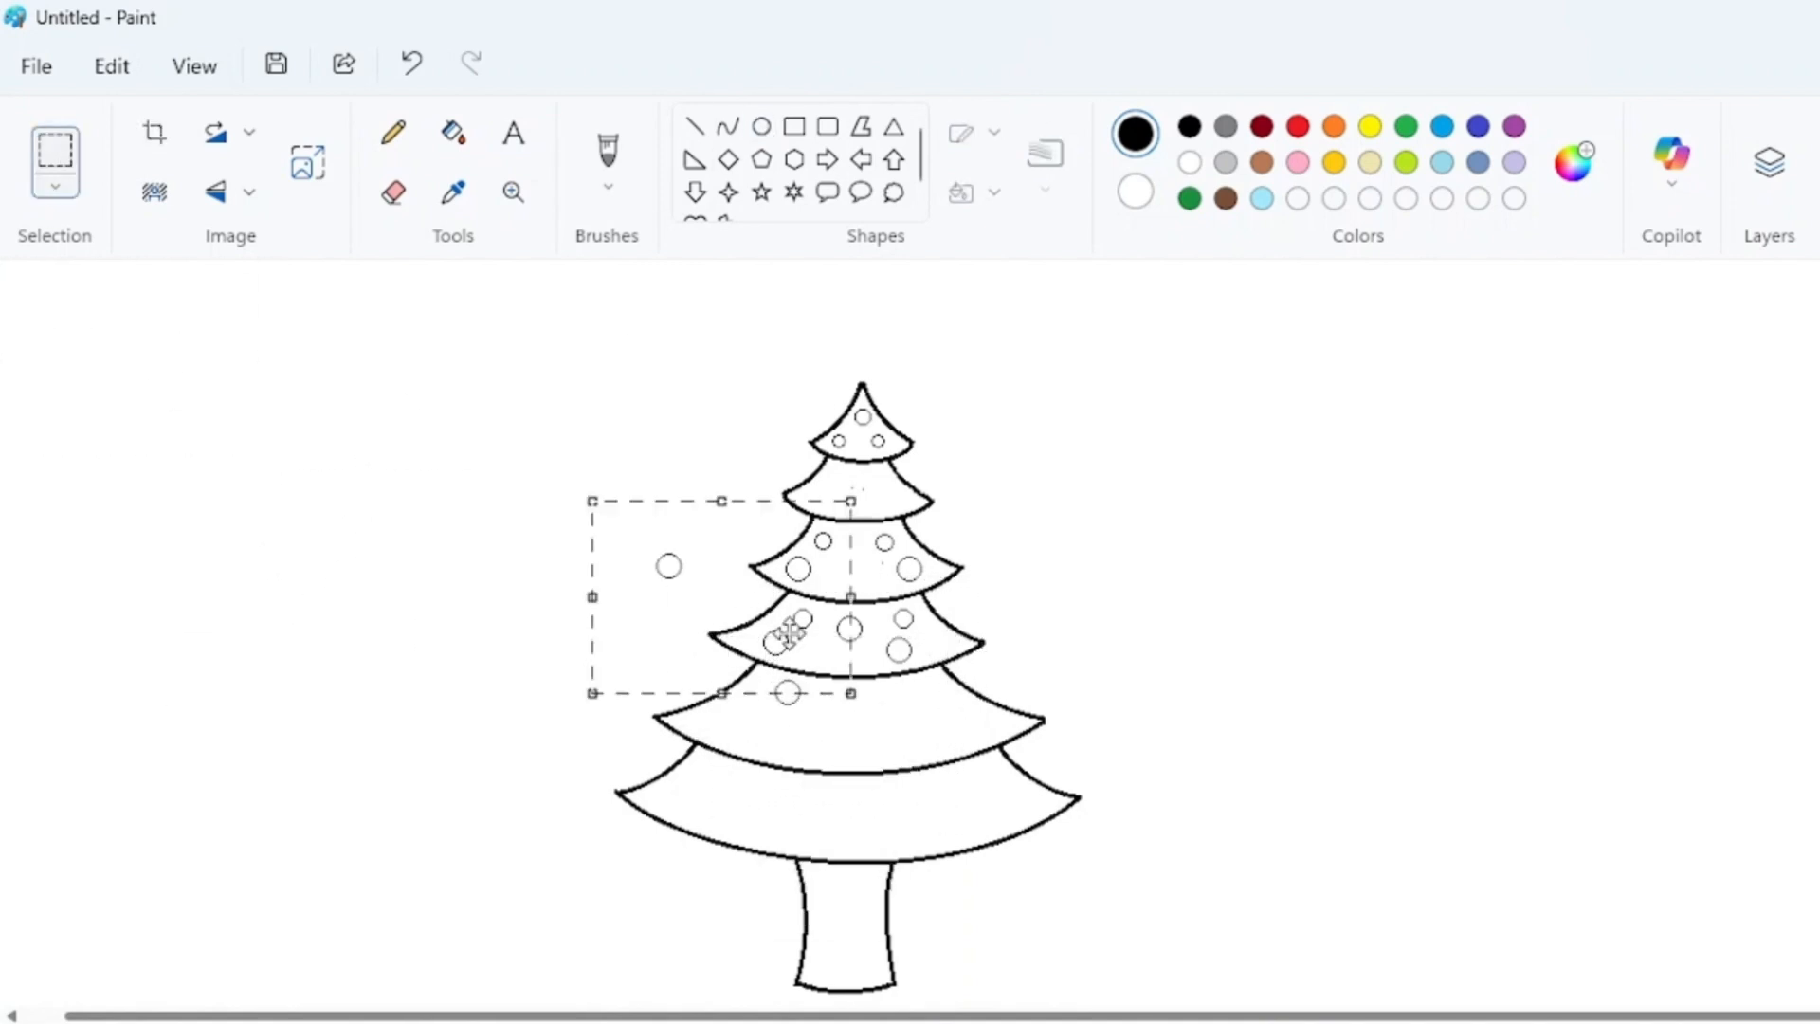
drag(788, 634, 991, 748)
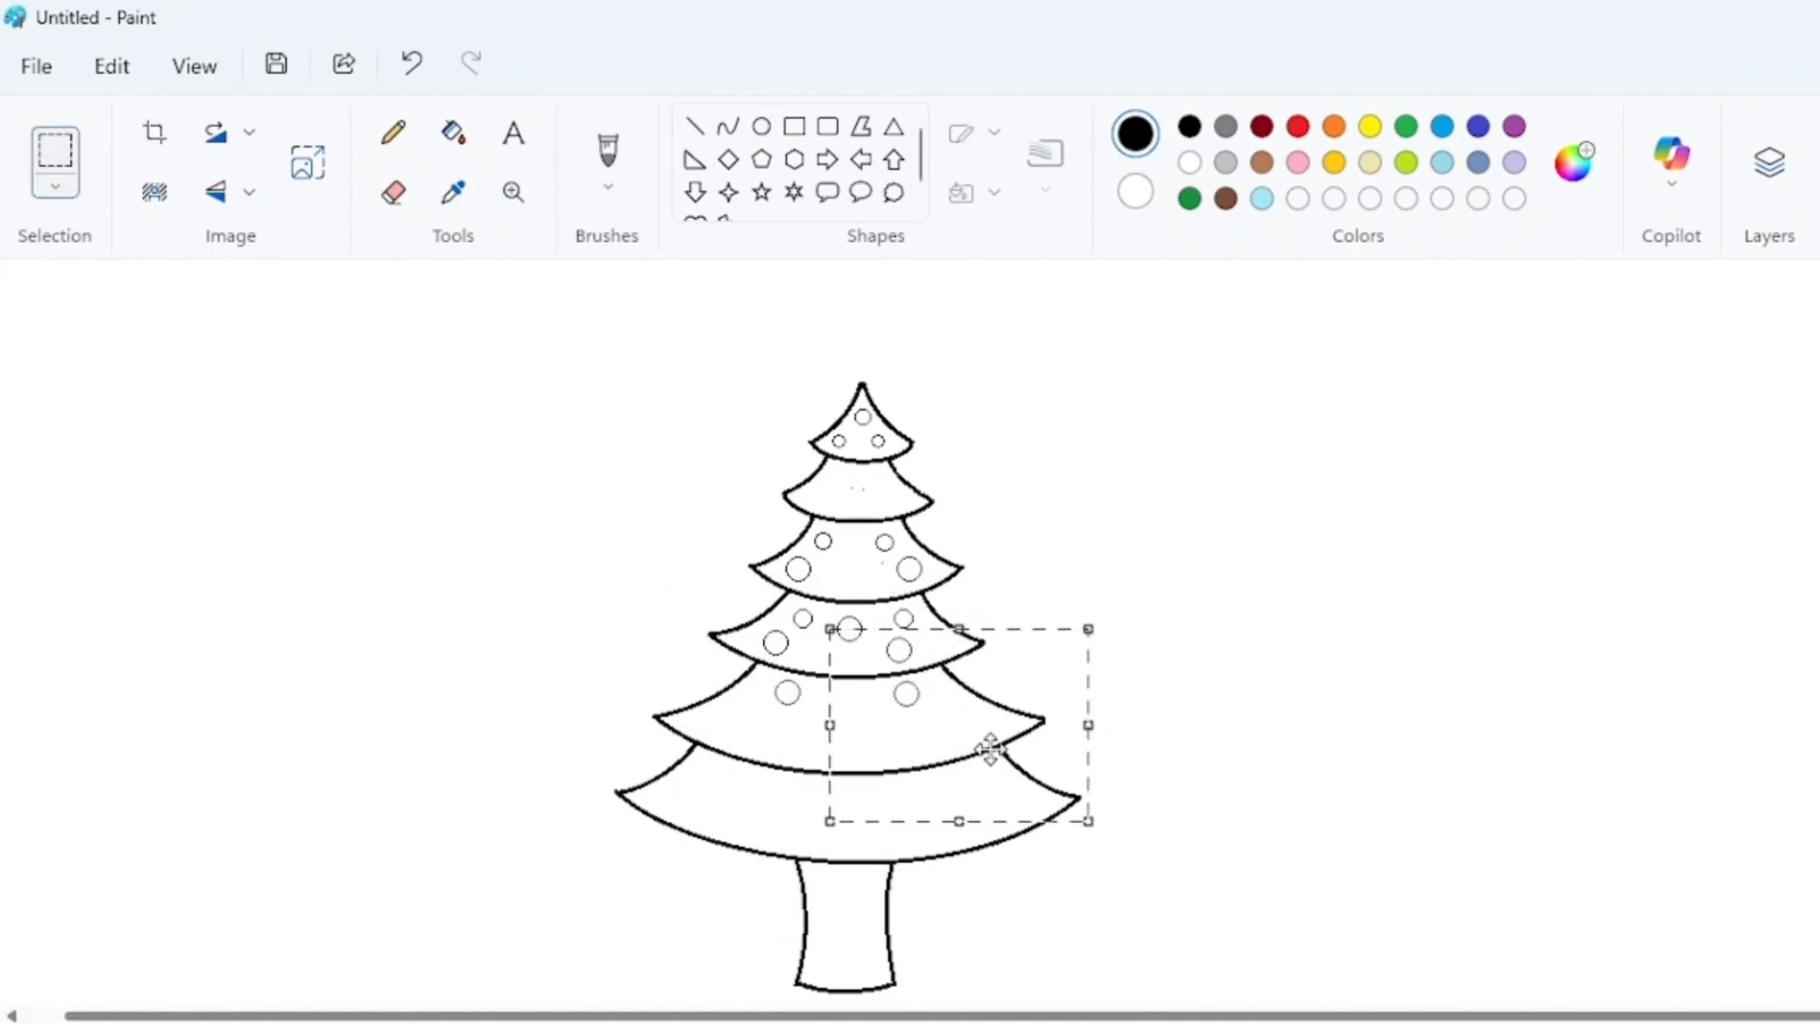
Draw a larger circle ornament and move it to the lower left of the fifth tier
click(761, 126)
drag(224, 555, 265, 583)
click(55, 150)
drag(181, 467, 466, 699)
mouse_move(375, 658)
mouse_down()
mouse_move(901, 813)
mouse_move(887, 813)
mouse_up()
Paste a copy of the larger circle and position it in the lower middle of the fifth tier
click(360, 688)
key(ctrl+v)
drag(134, 366, 966, 781)
drag(1091, 870, 1099, 879)
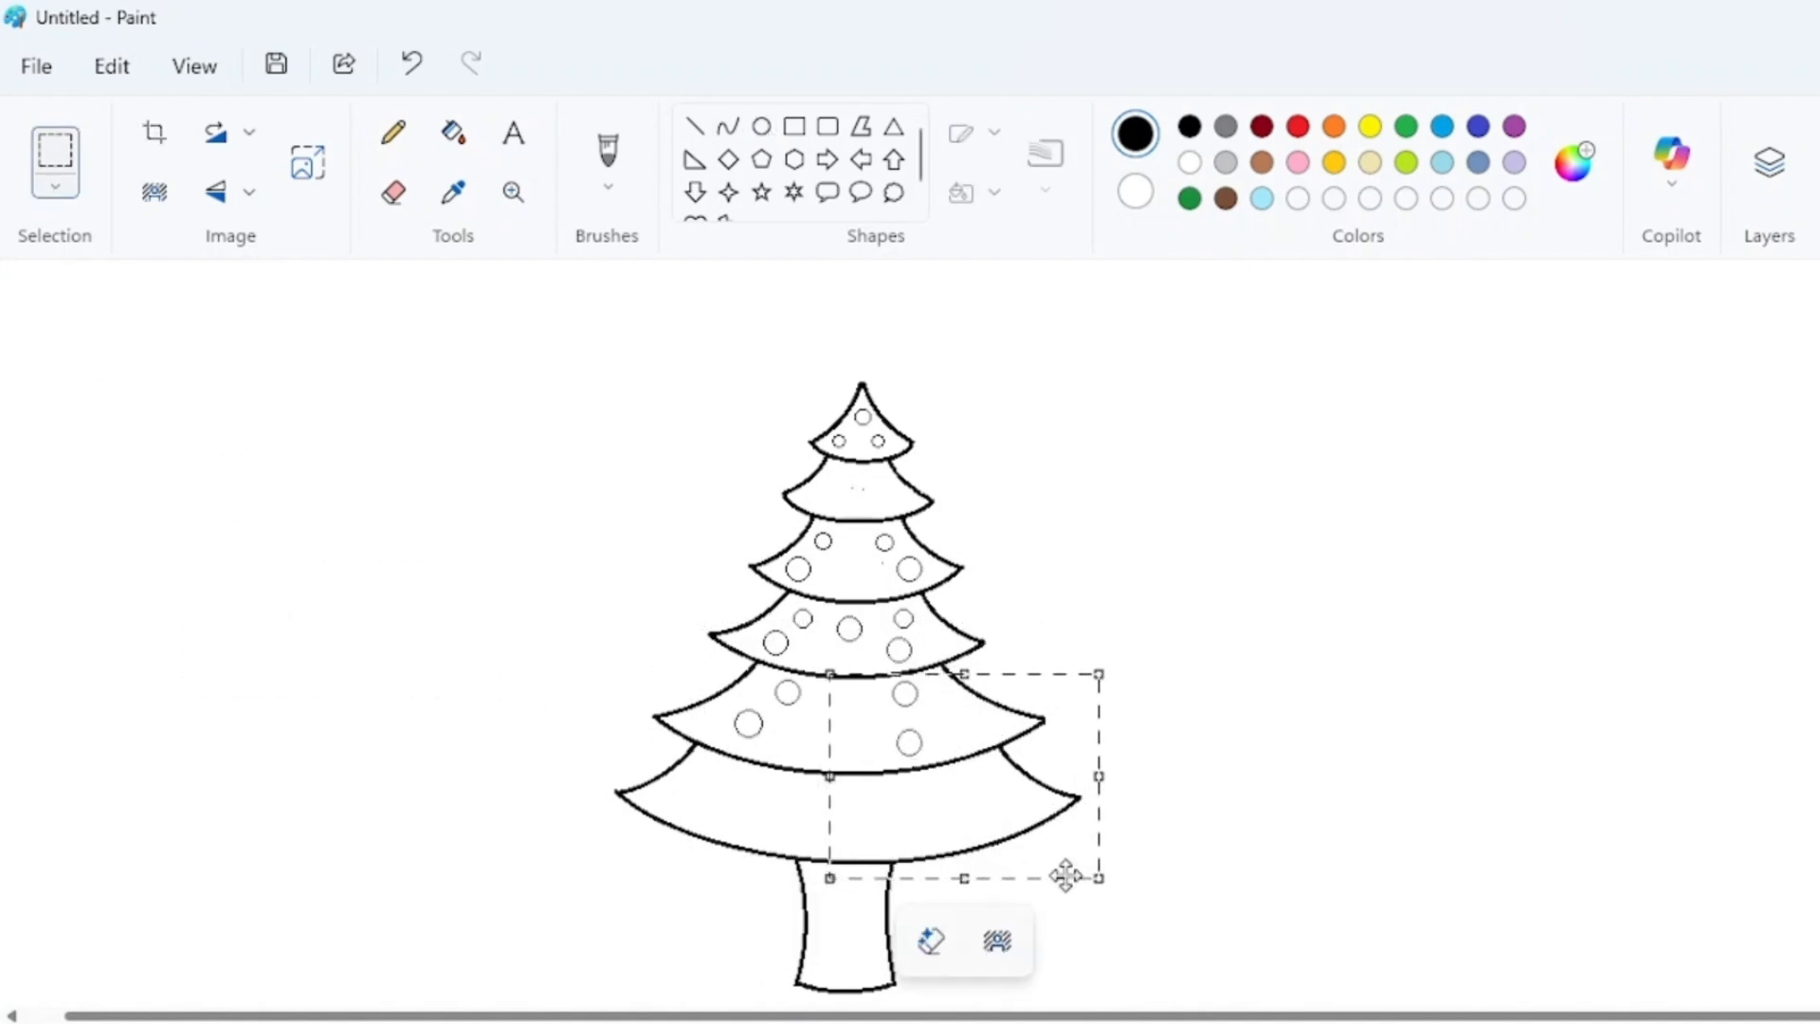
drag(838, 728, 774, 720)
click(404, 492)
Draw another larger circle ornament and move it to the lower right of the fifth tier
click(761, 126)
drag(436, 359, 468, 394)
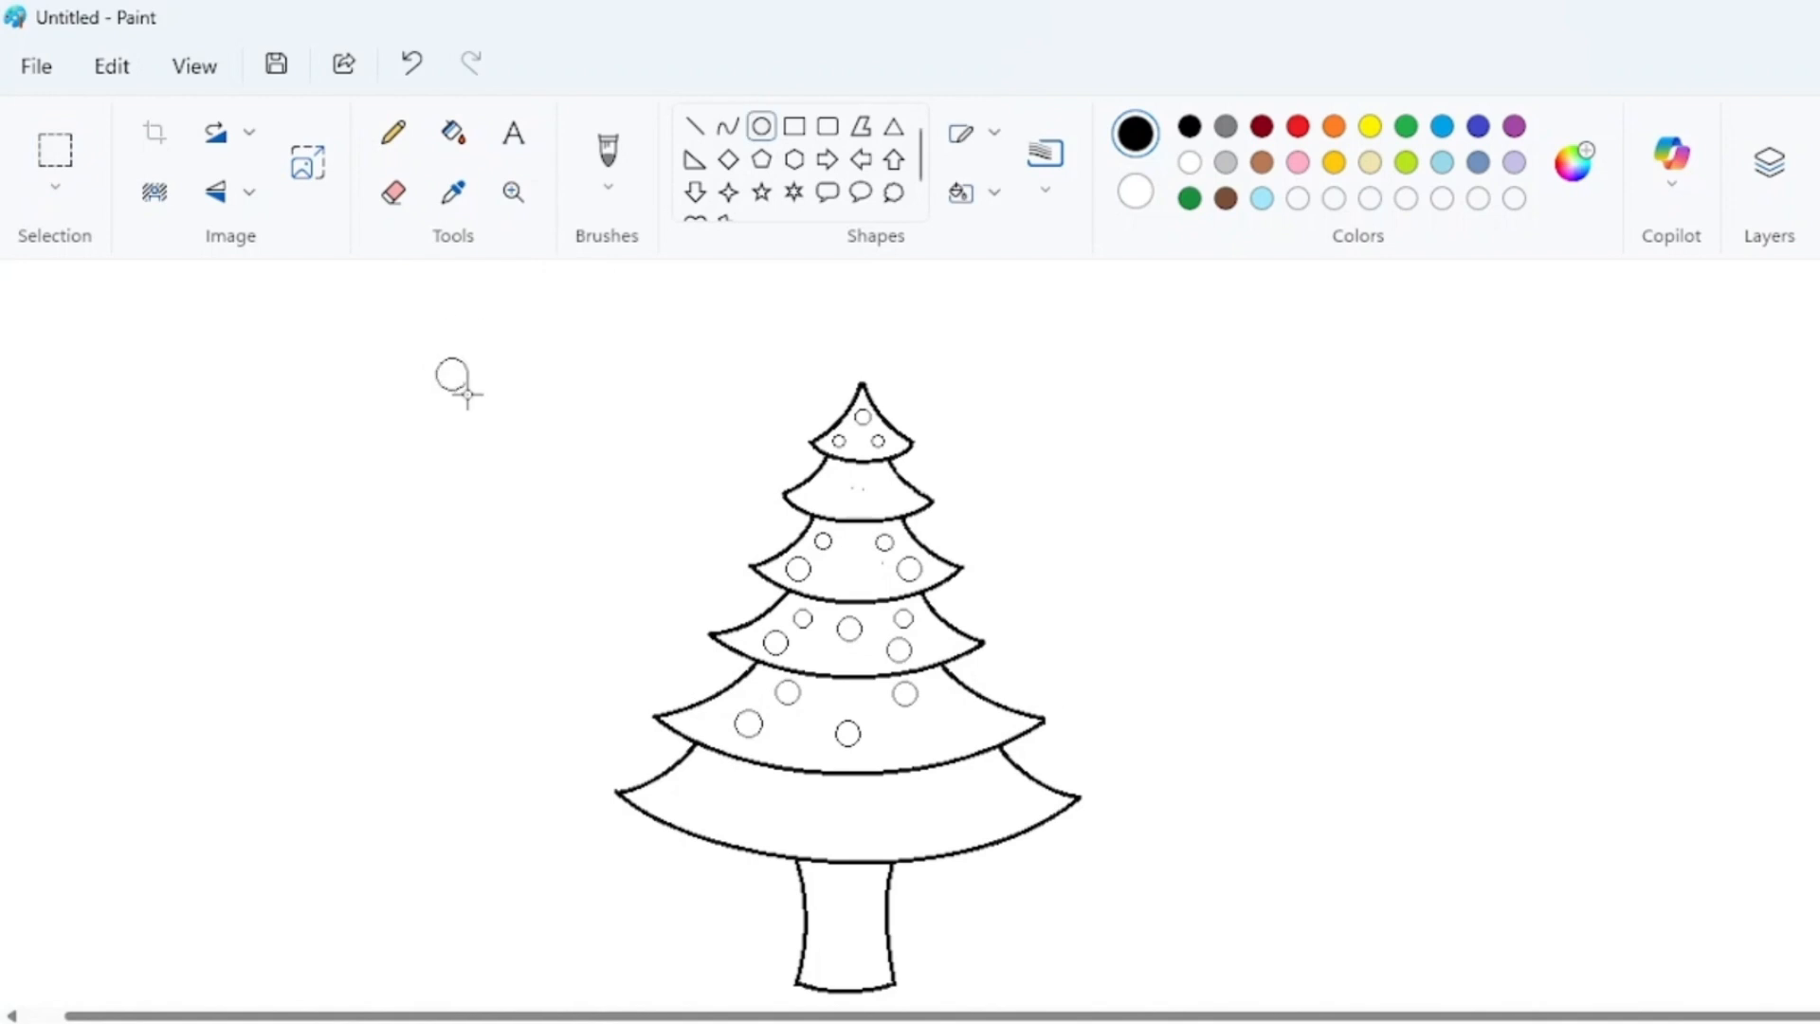
click(56, 158)
drag(309, 292, 634, 479)
drag(541, 432, 1032, 781)
click(1002, 894)
Draw a small circle ornament and place it and a copy at the upper left and upper middle of the sixth tier
click(762, 126)
drag(196, 431, 220, 458)
click(59, 150)
drag(134, 376, 306, 541)
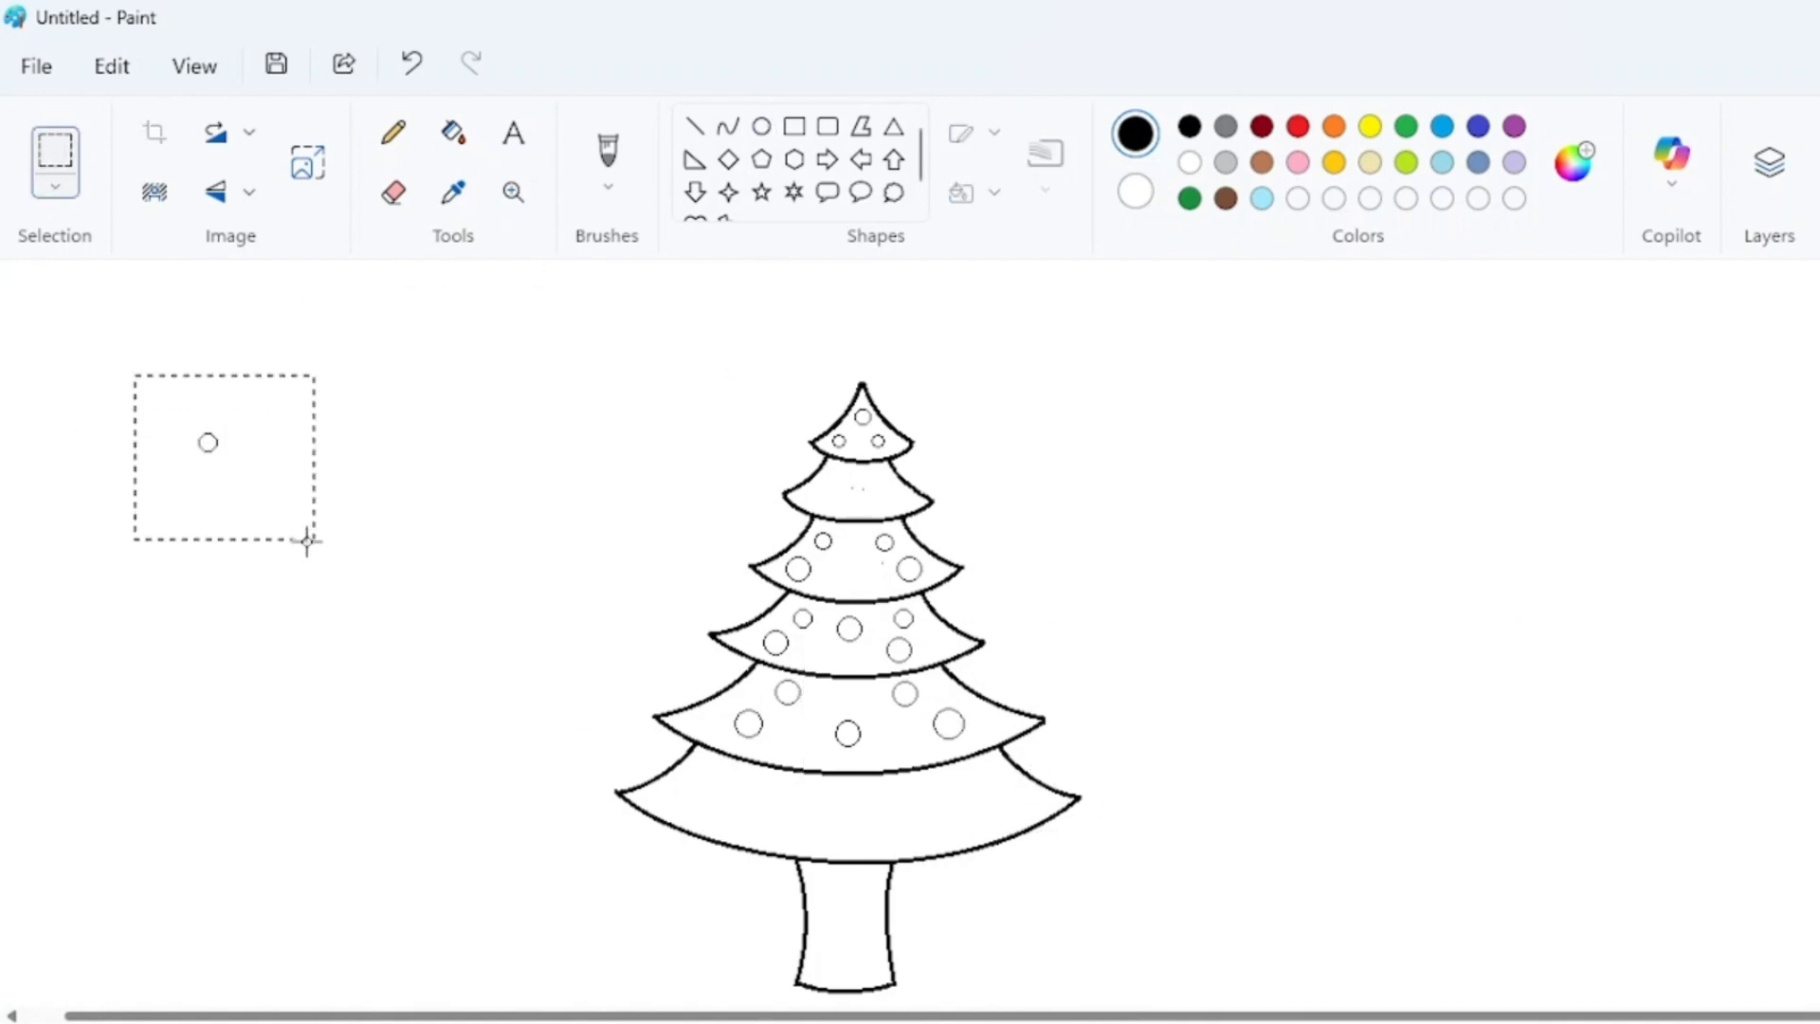
drag(212, 508, 864, 831)
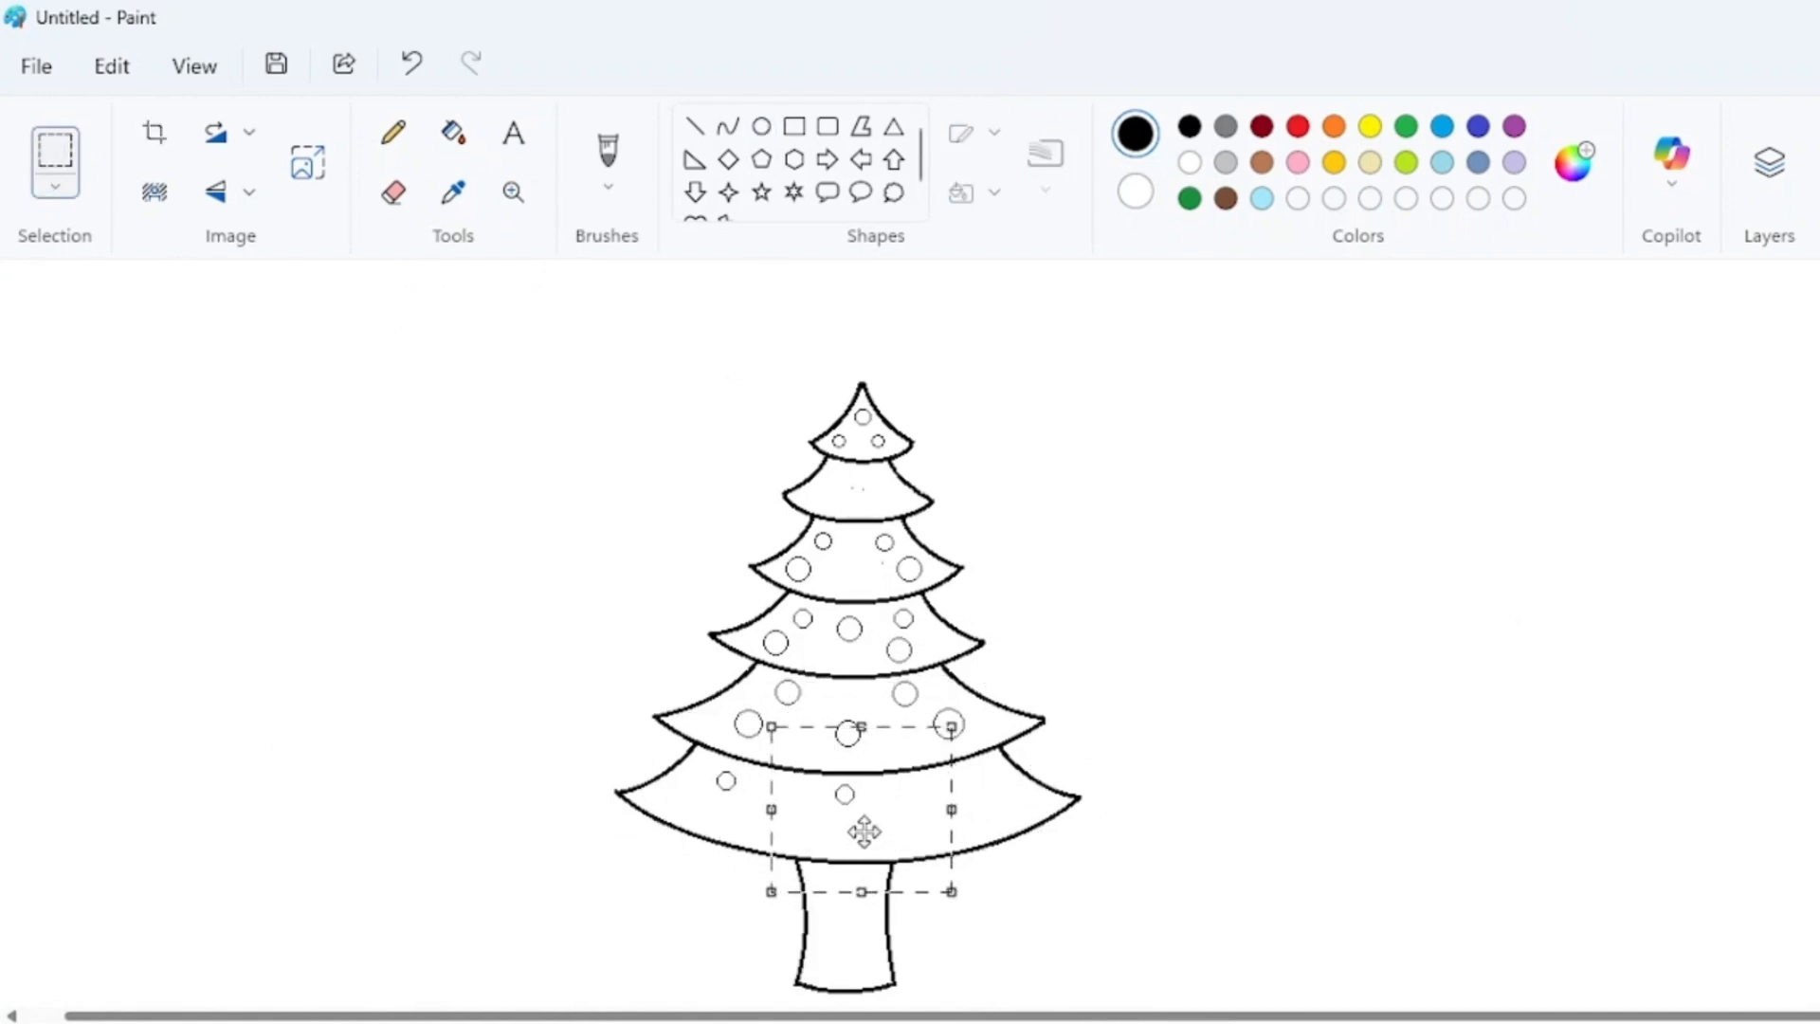
click(203, 760)
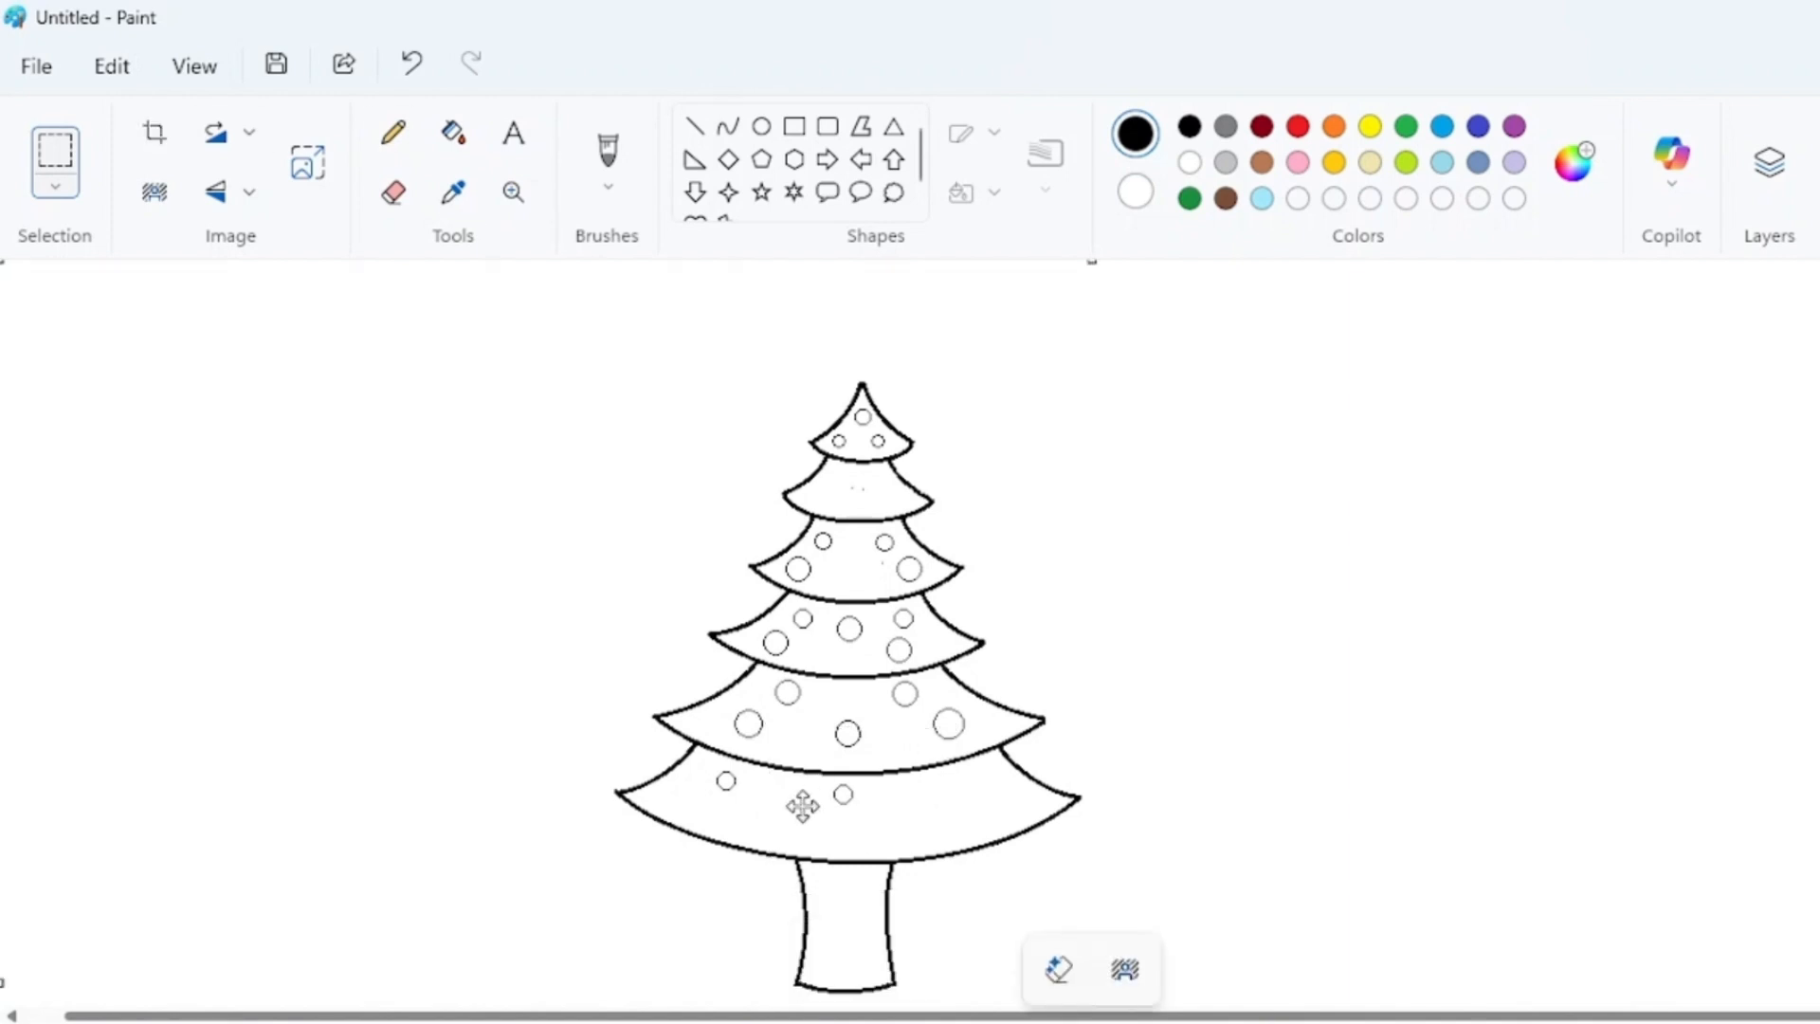
Copy the small middle circle of the sixth tier and place the copy at the tier's upper right
drag(794, 770, 888, 819)
key(ctrl+c)
key(ctrl+v)
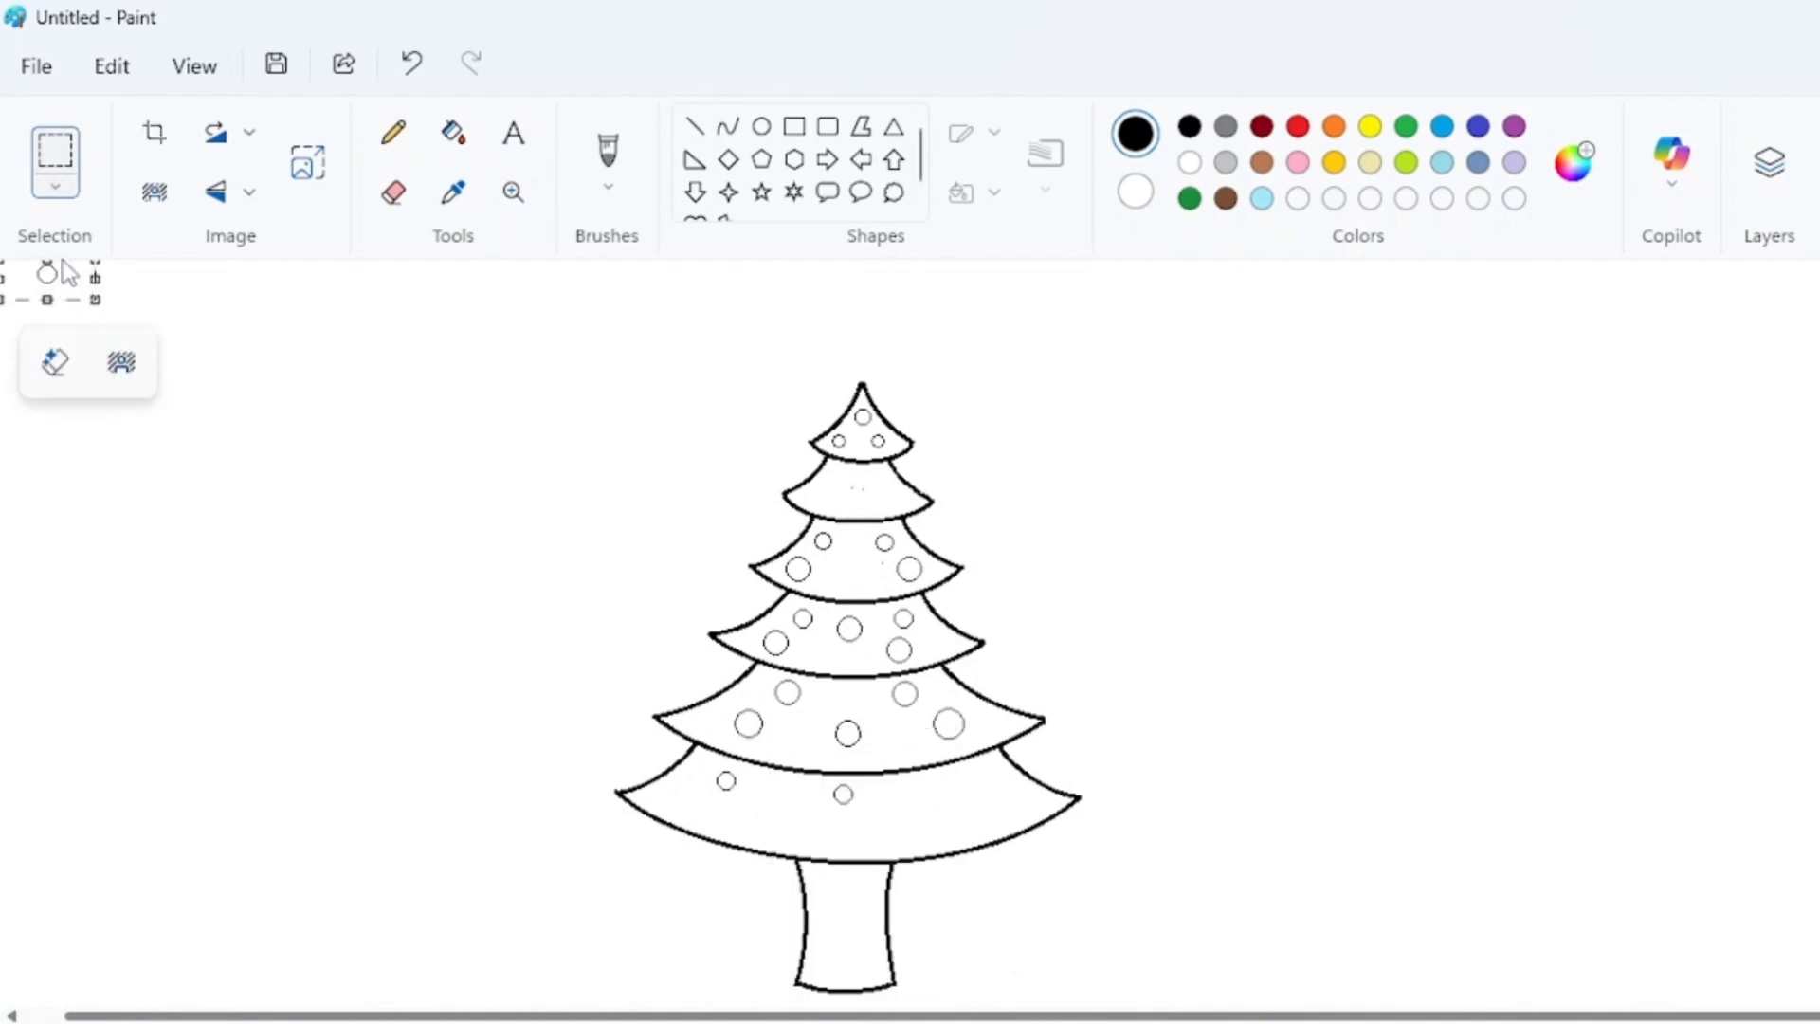
drag(45, 273, 963, 781)
click(1641, 716)
Draw a larger circle ornament and move it to the lower left of the sixth tier
click(761, 126)
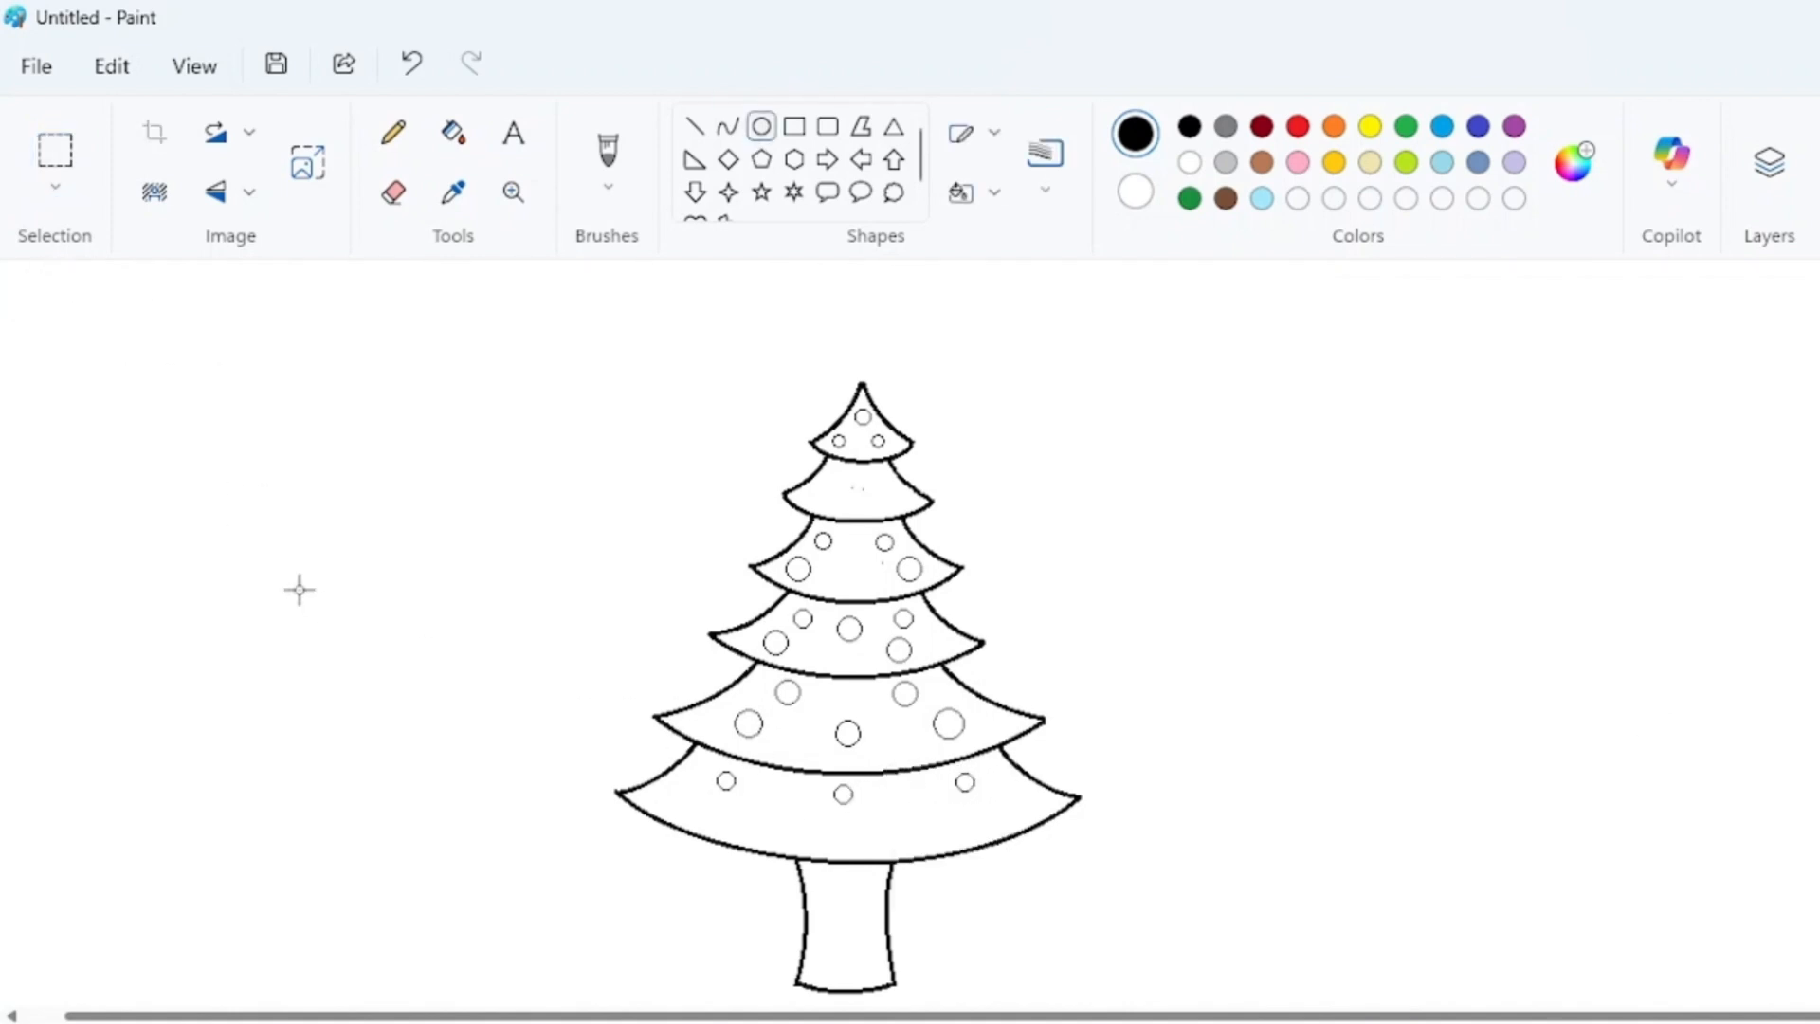
click(53, 167)
drag(230, 553, 435, 703)
drag(355, 659, 736, 861)
Paste two copies of the larger circle at the lower middle and lower right of the sixth tier
key(ctrl+c)
click(57, 788)
key(ctrl+v)
drag(84, 383, 825, 885)
click(260, 727)
key(ctrl+v)
drag(157, 384, 1033, 869)
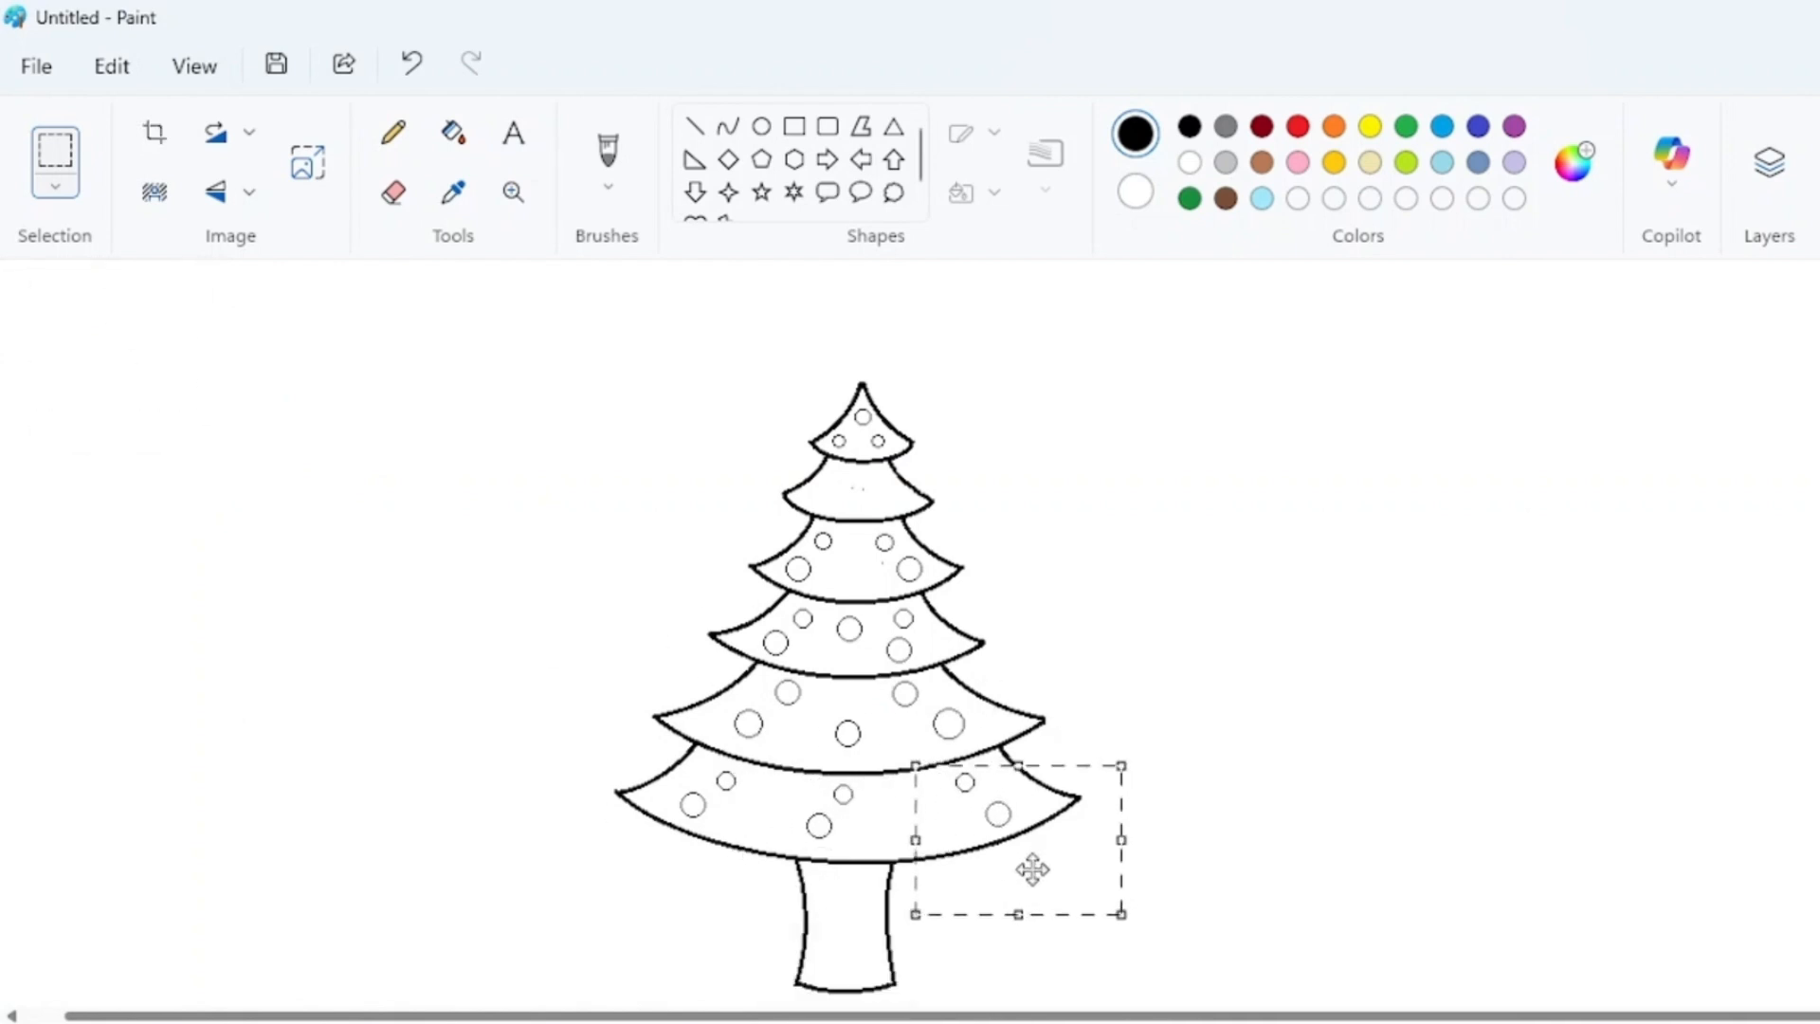
click(1620, 708)
Draw a small circle ornament on the left of the second tier and paste a copy on its right
click(764, 128)
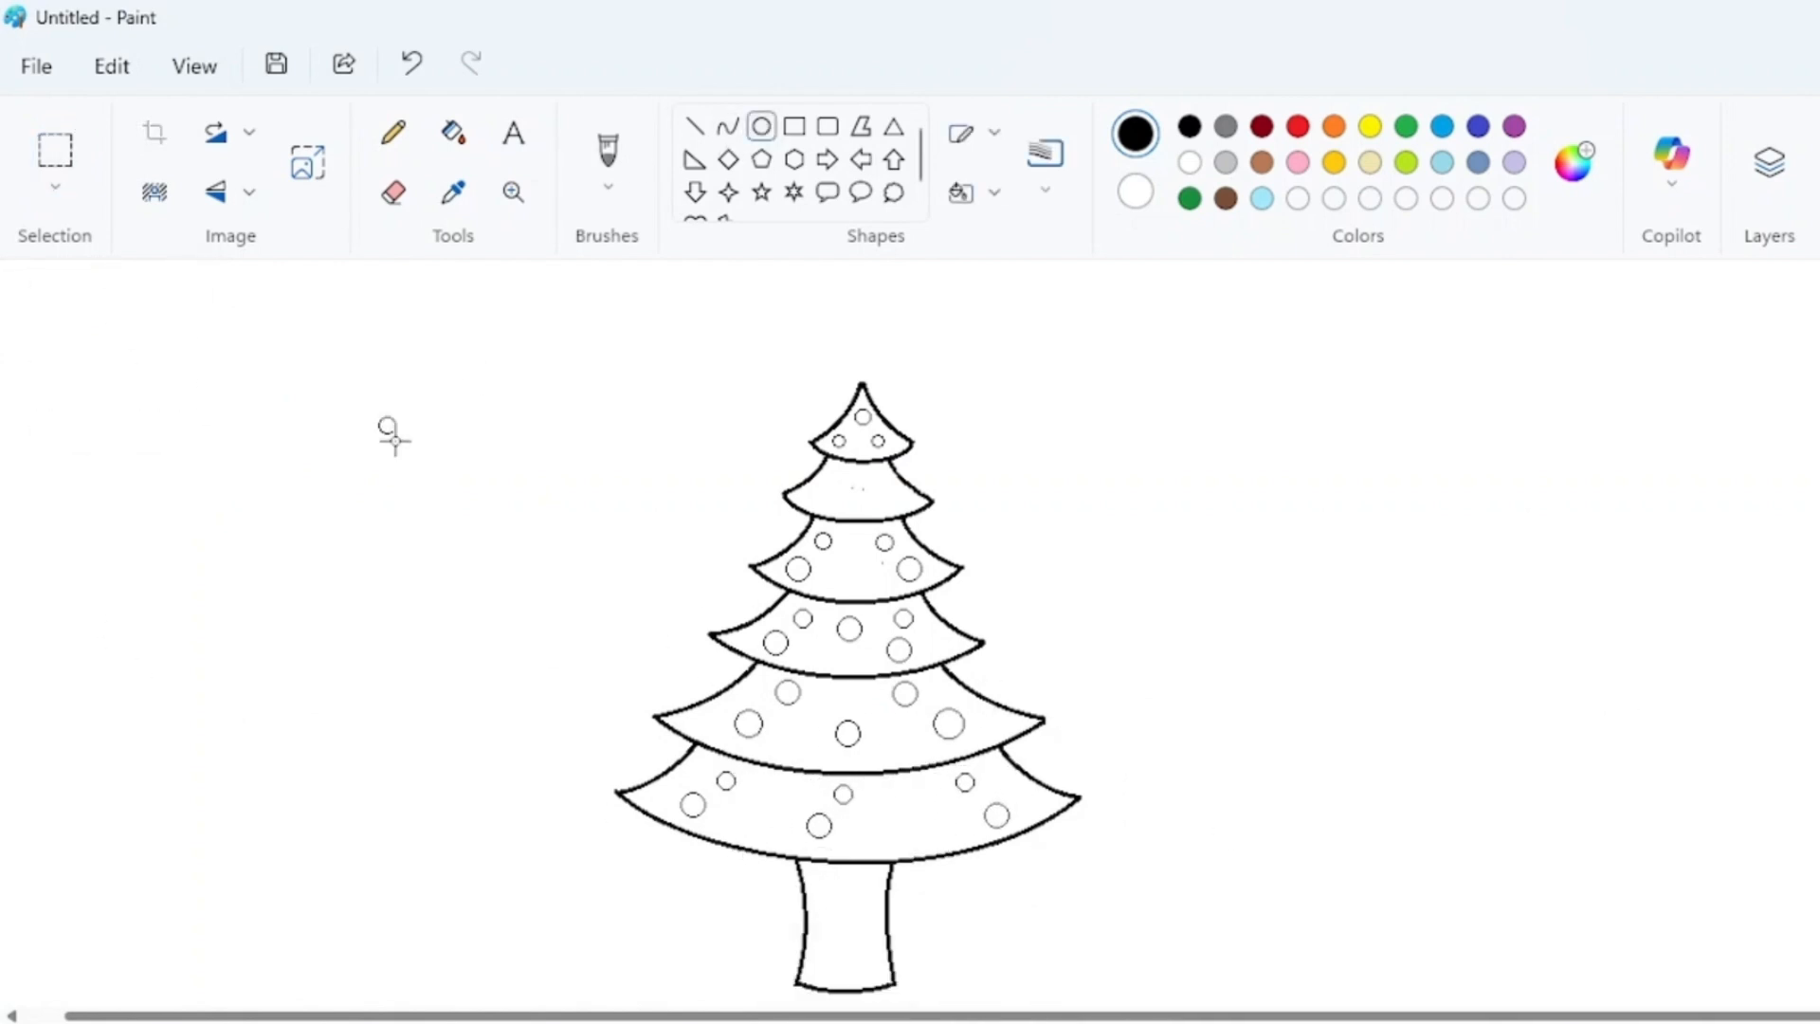
click(55, 150)
drag(325, 347, 905, 534)
key(ctrl+v)
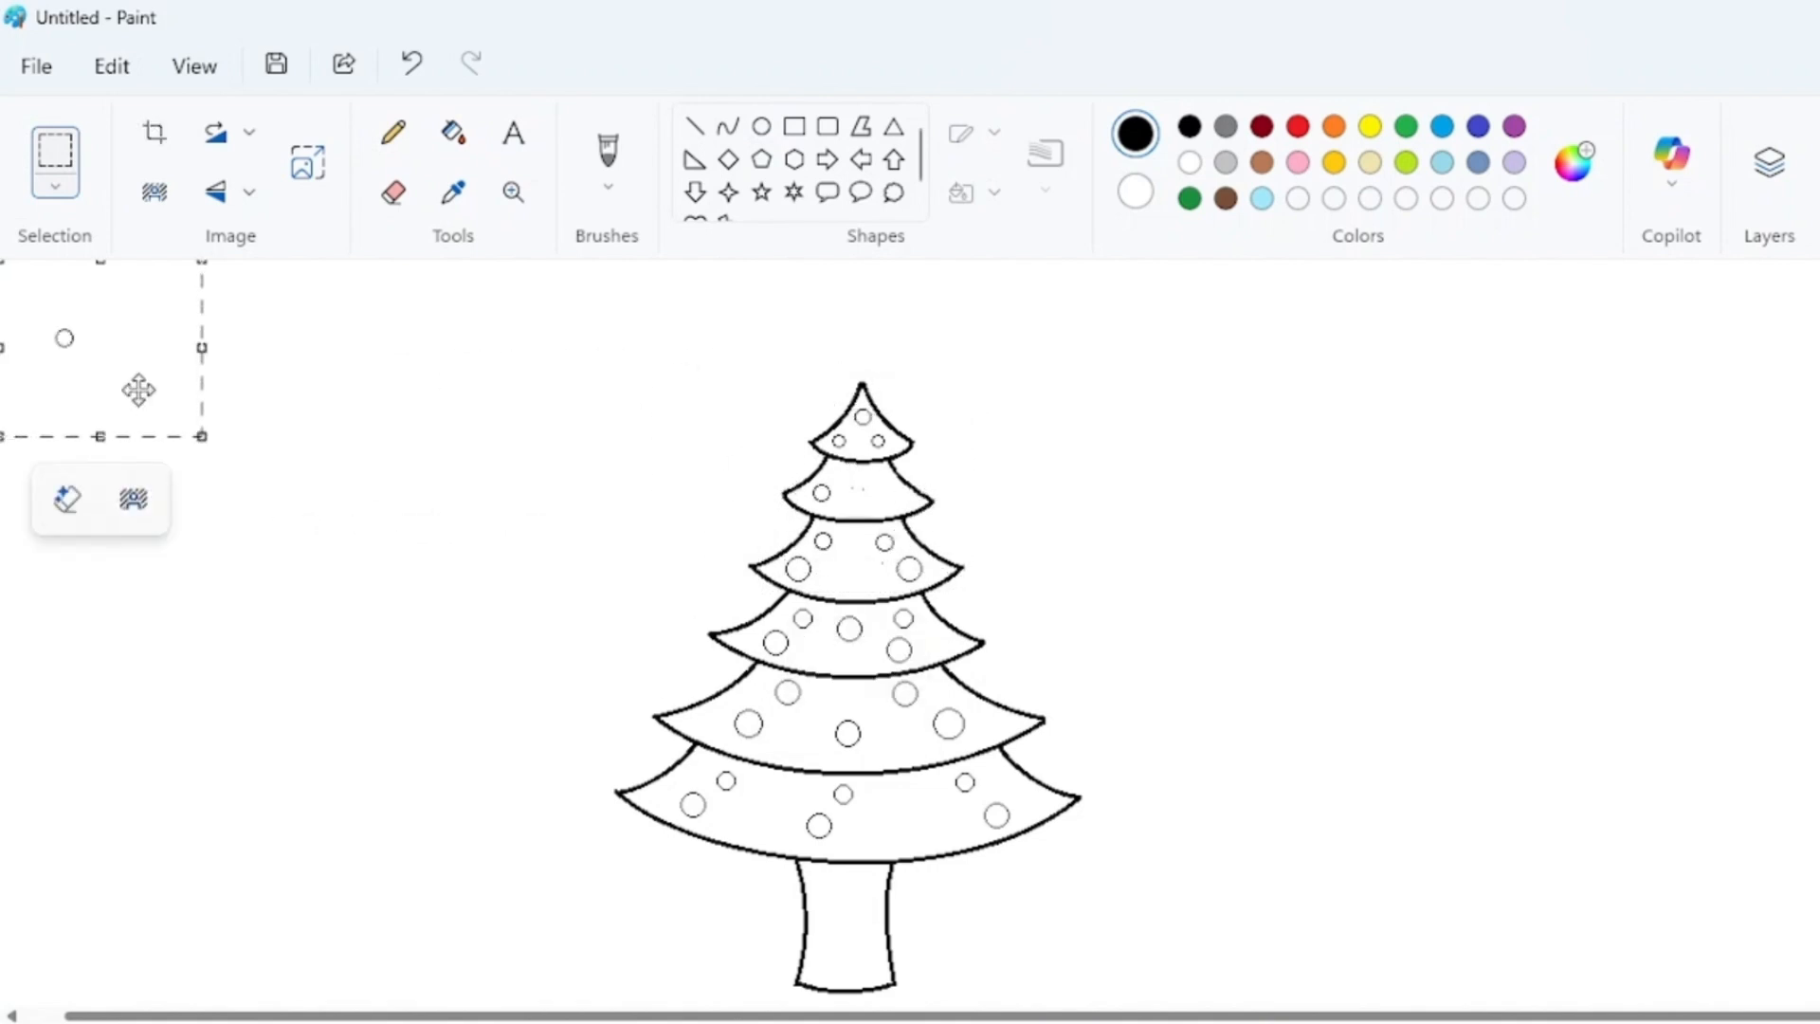
drag(138, 391, 965, 552)
click(1260, 534)
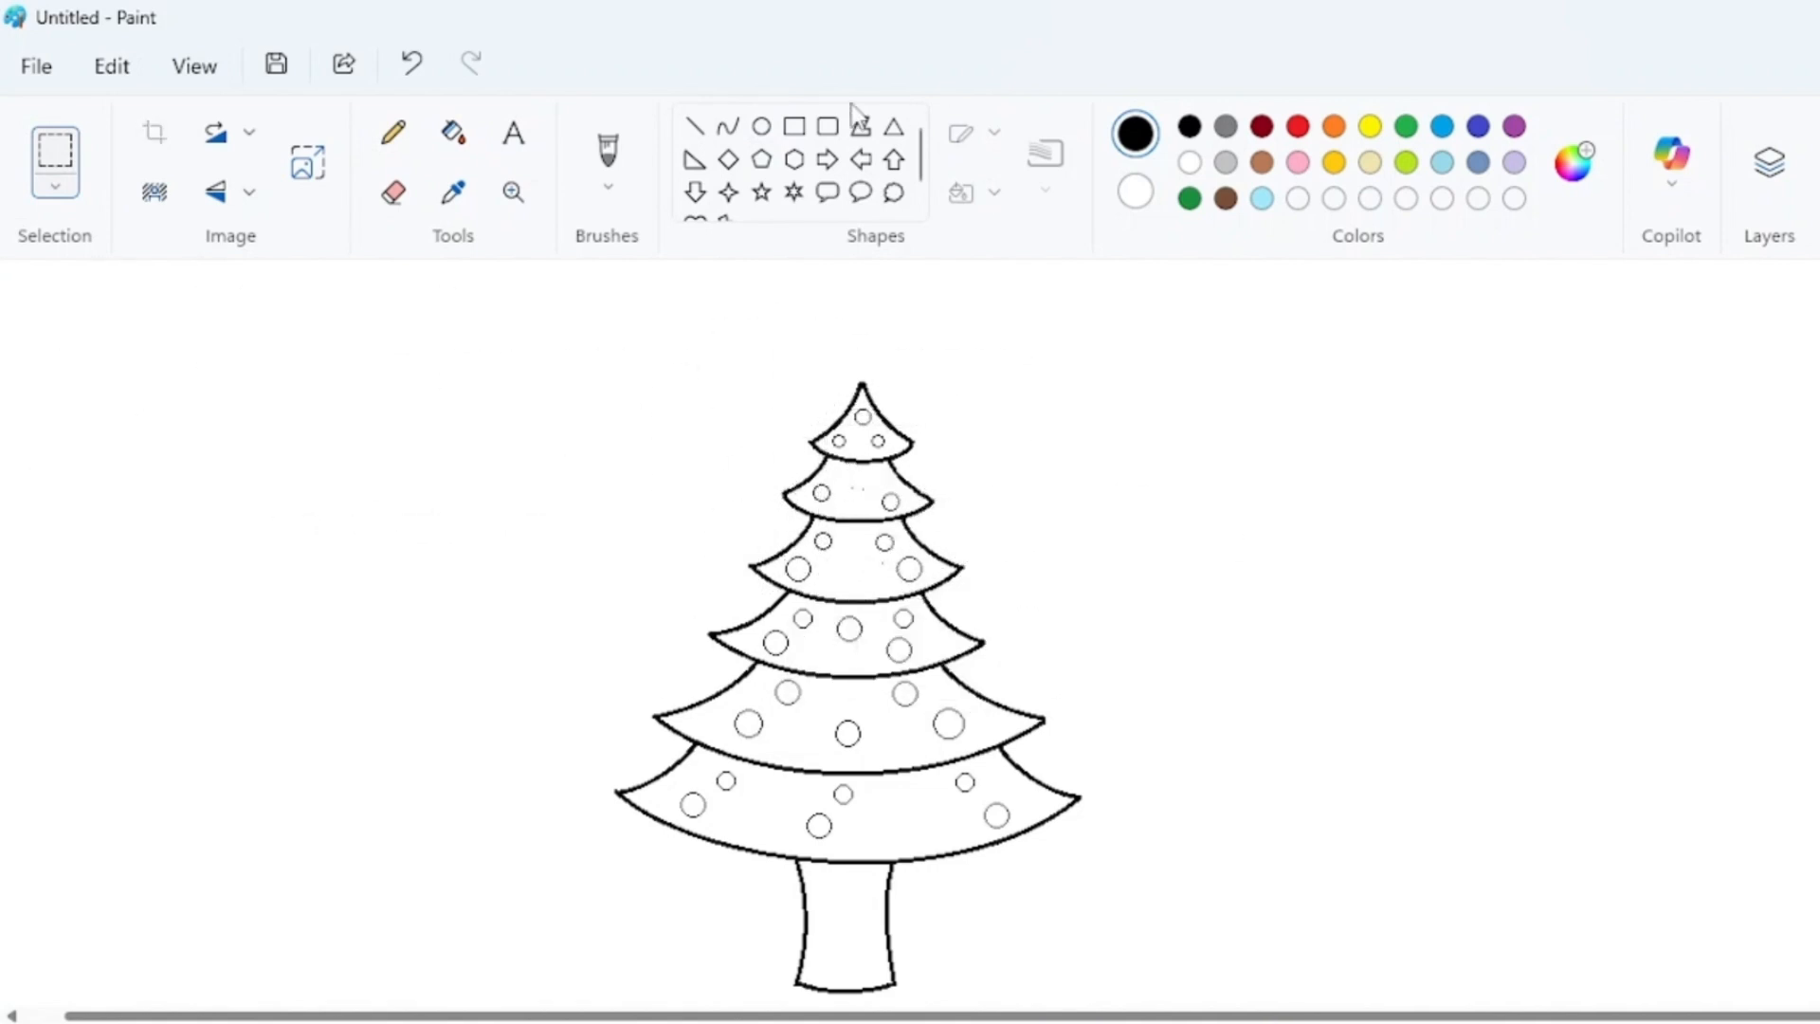
Draw a larger circle ornament and move it to the middle of the second tier
click(761, 126)
drag(190, 349, 238, 384)
click(55, 150)
drag(133, 309, 326, 472)
drag(267, 432, 924, 553)
click(1508, 462)
Fill the top tier's ornaments: red for the upper one, pink for the left one and brown for the right one
click(1297, 126)
click(453, 133)
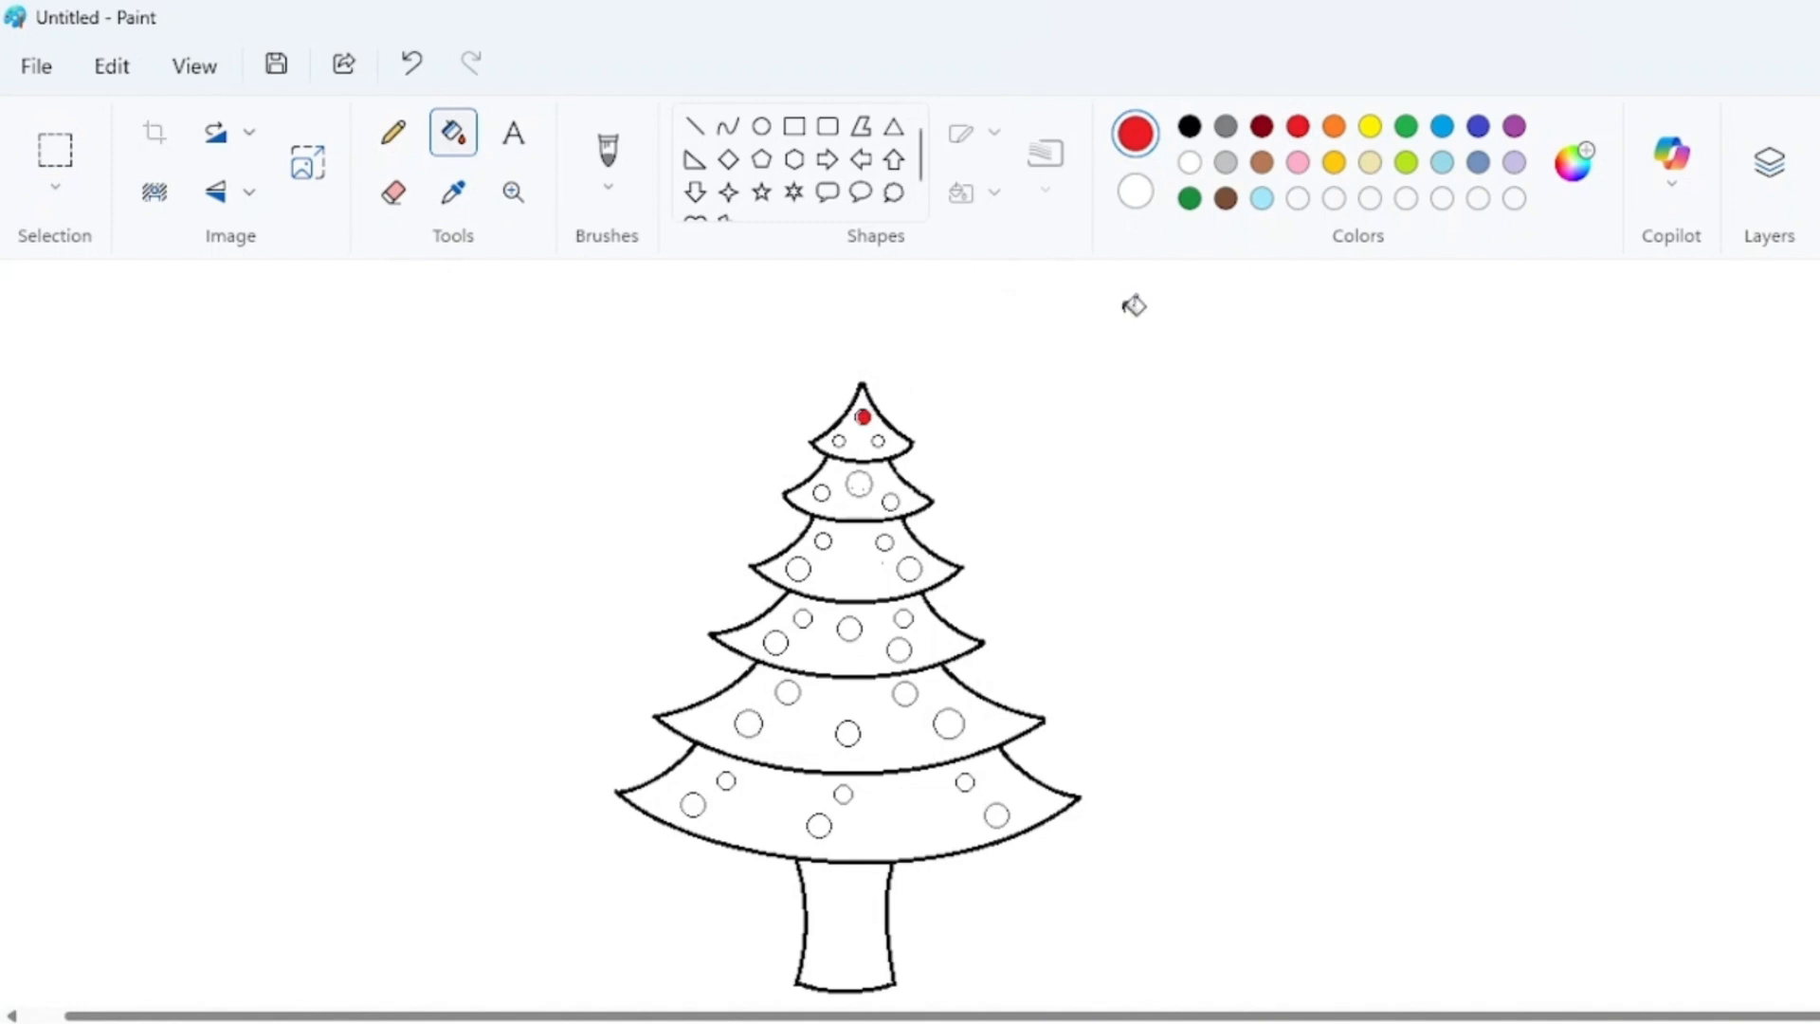
click(1299, 163)
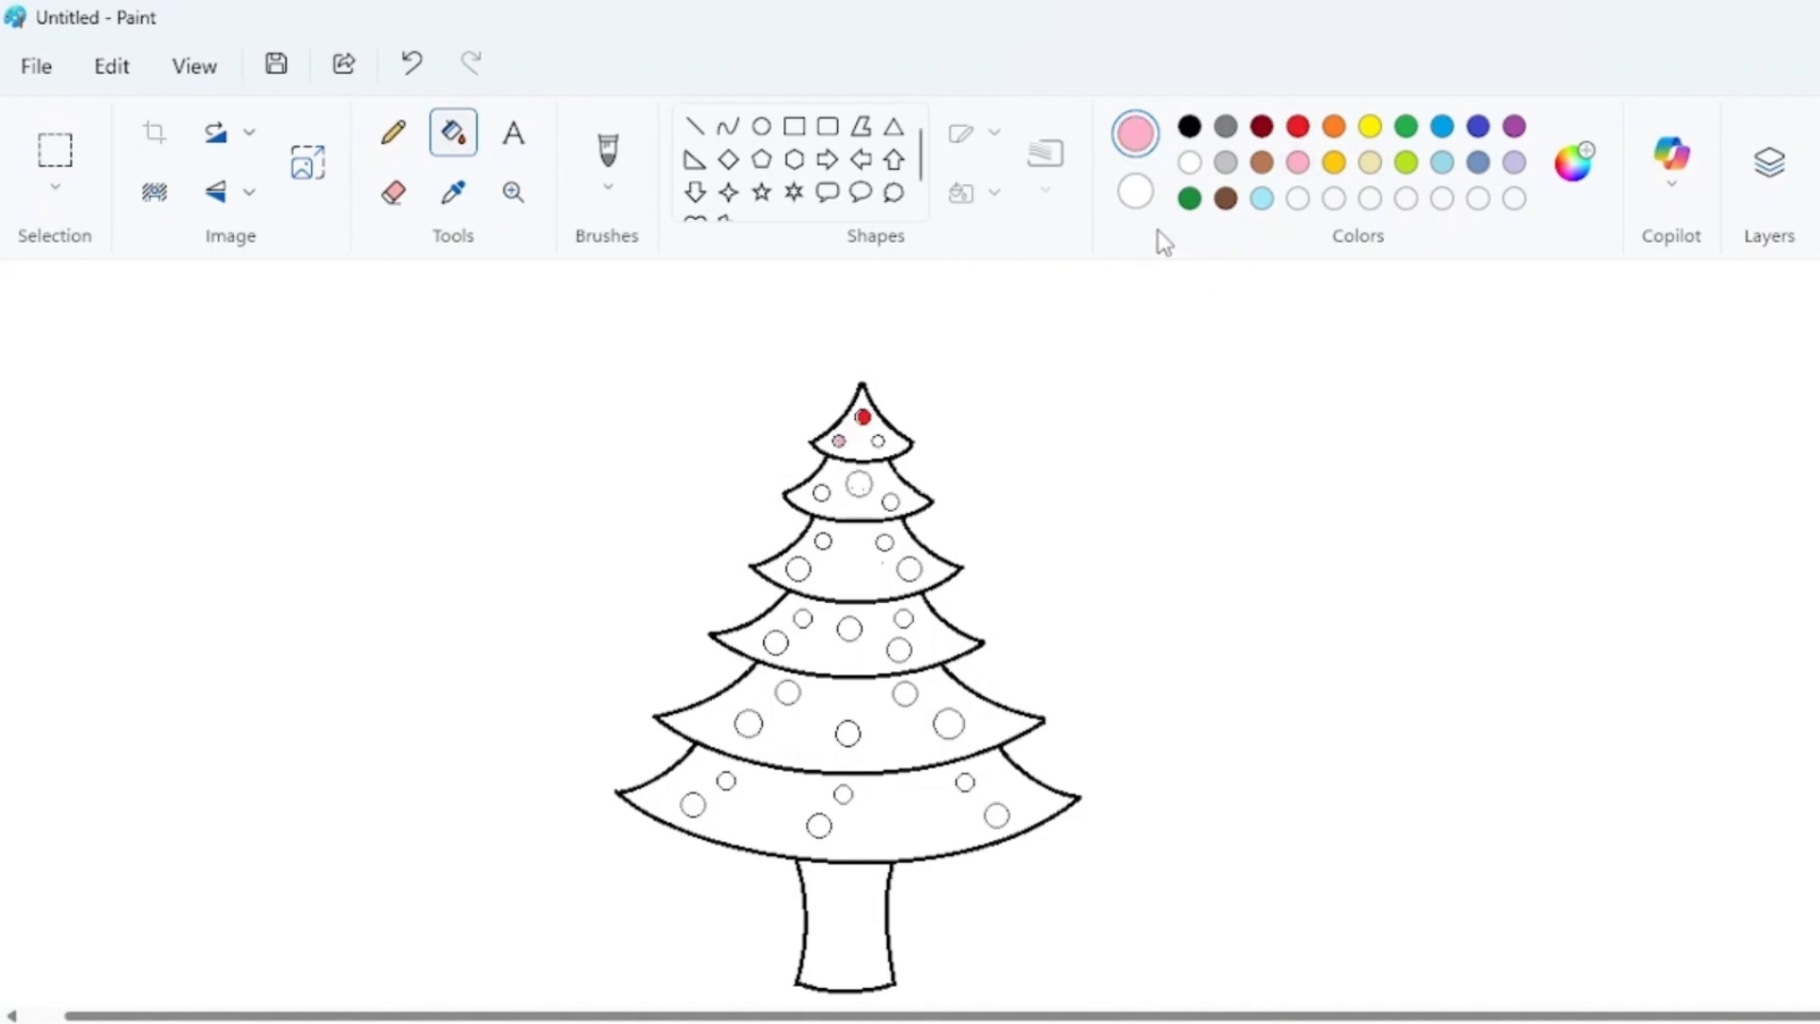
click(1262, 163)
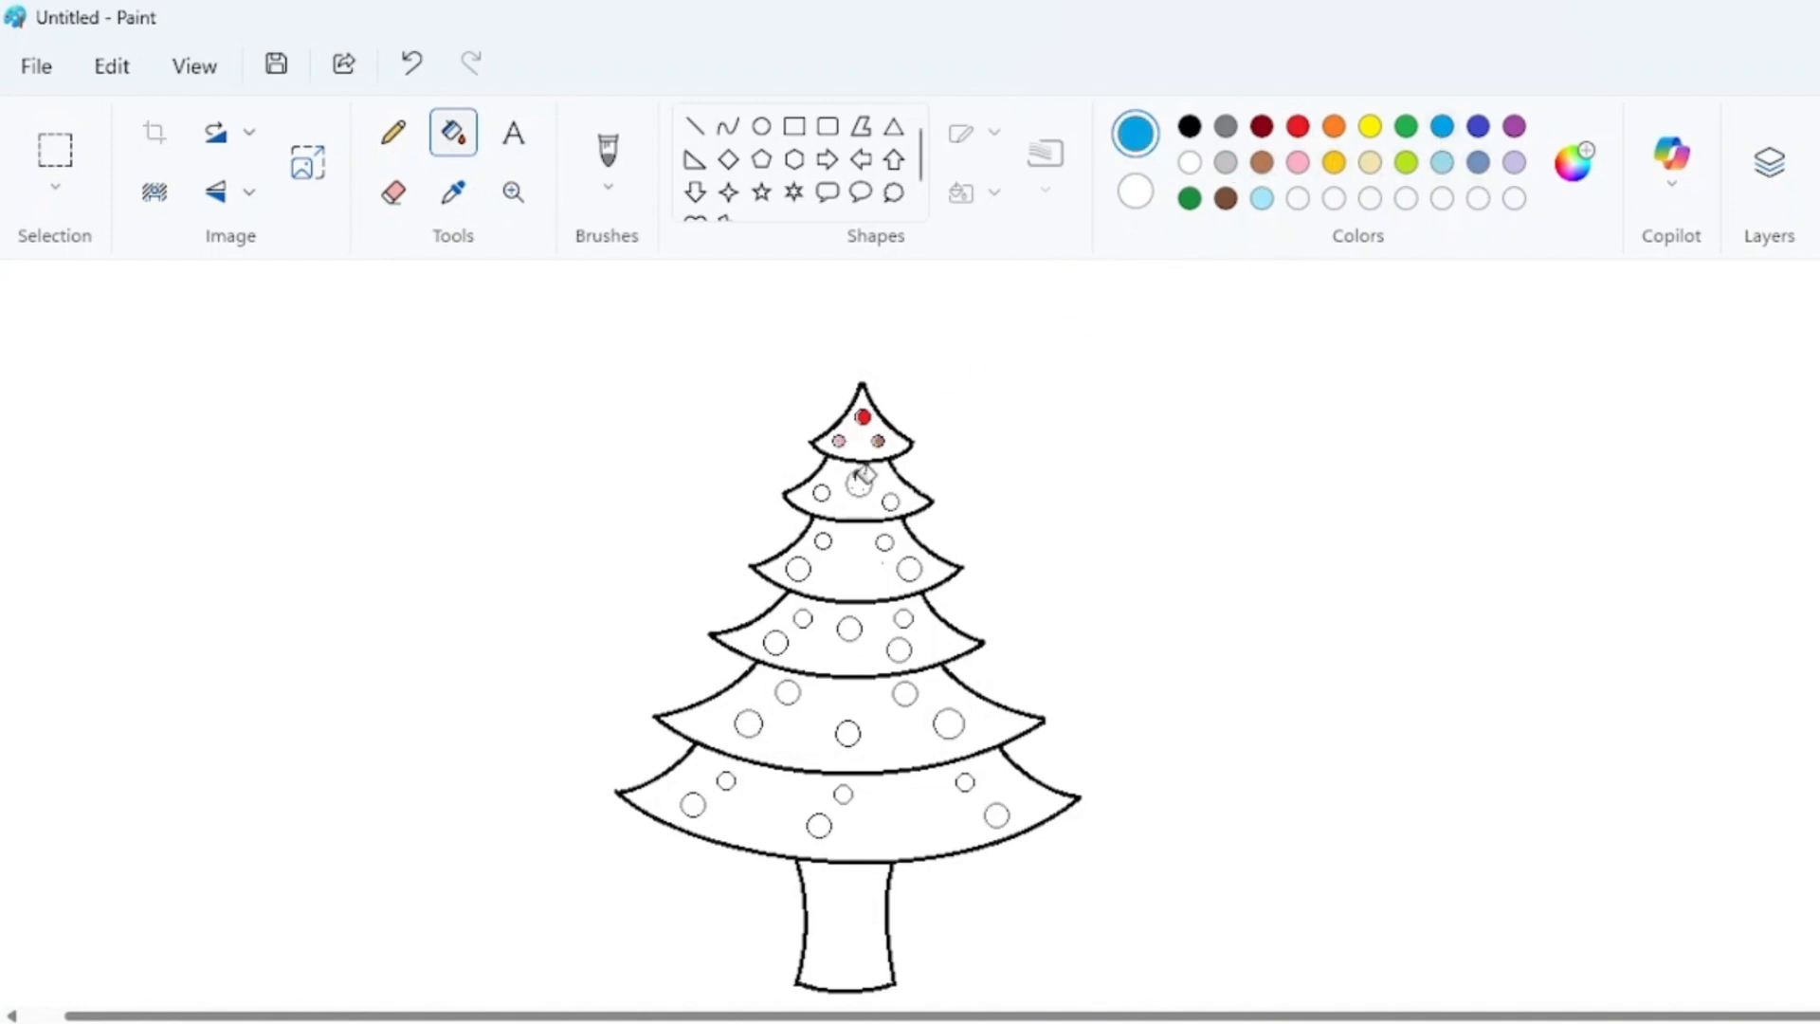
Fill the second tier's ornaments dark red on the left, blue in the middle and gray on the right
click(1260, 130)
click(1226, 126)
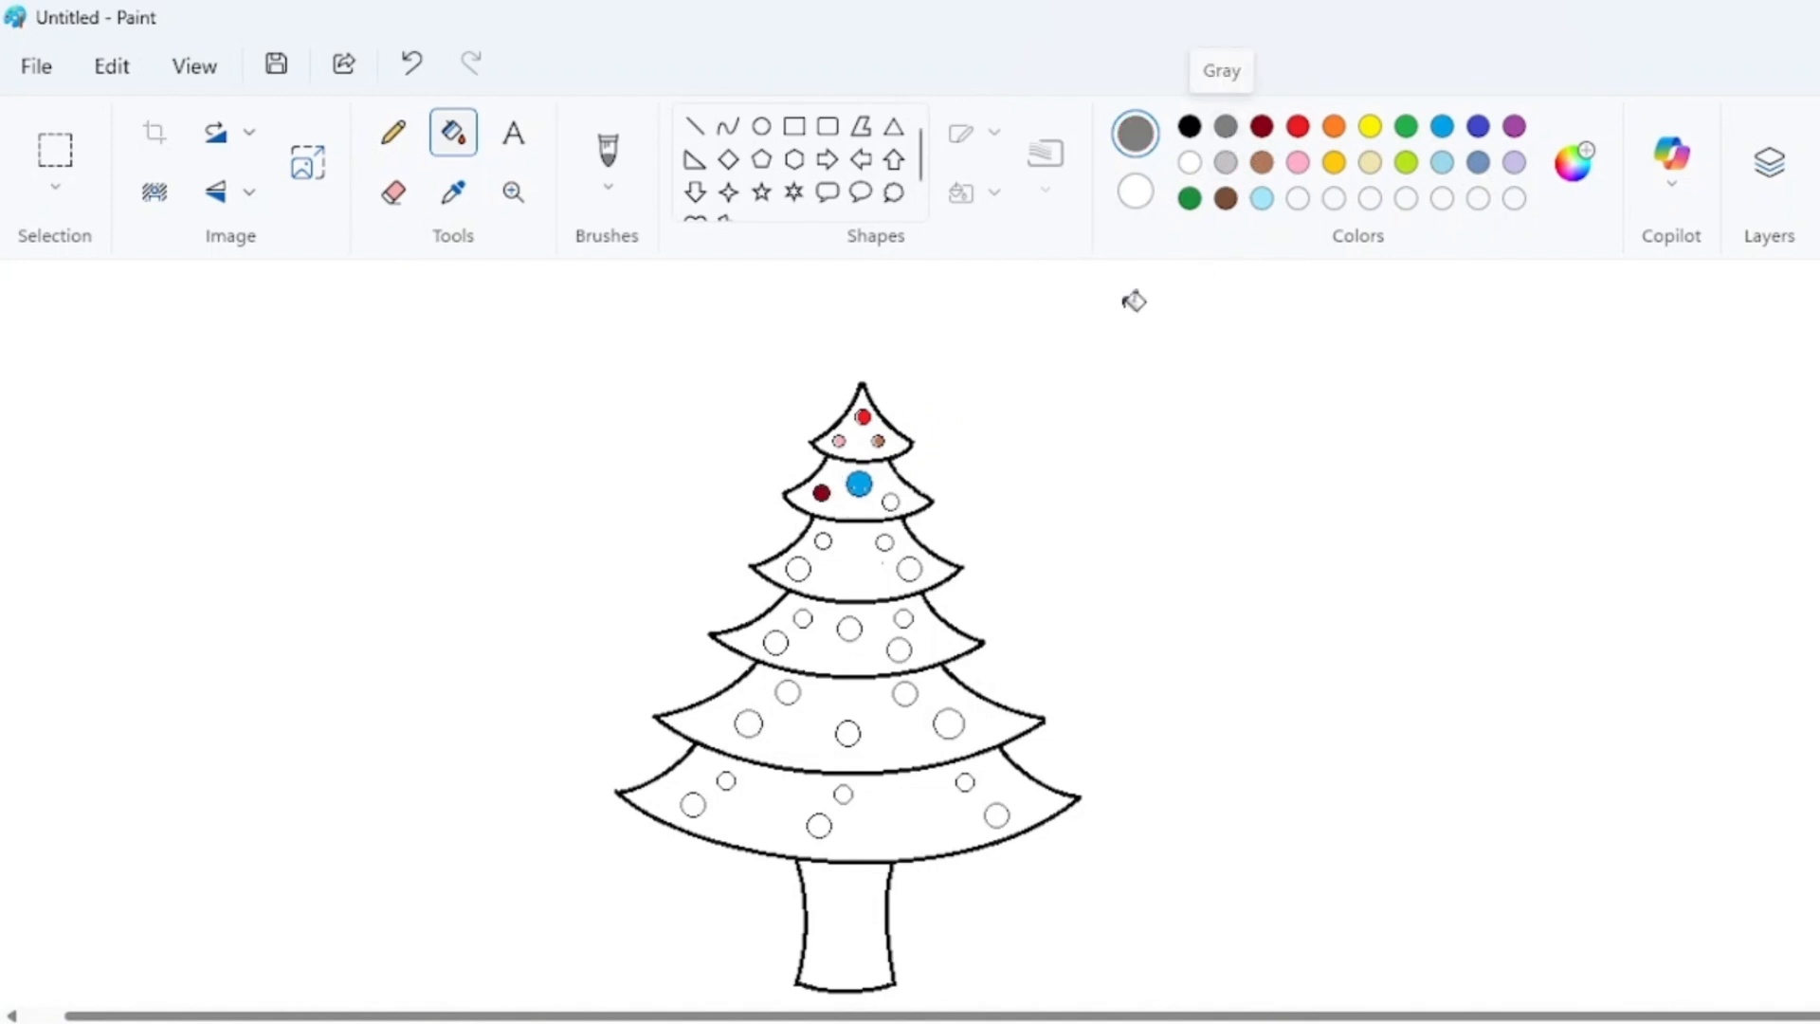
click(890, 502)
Fill the third-tier ornaments indigo, lime, gold and red, the sixth tier's lower-left one gold, and the fifth tier's middle and sixth tier's lower-right ones red
click(1478, 131)
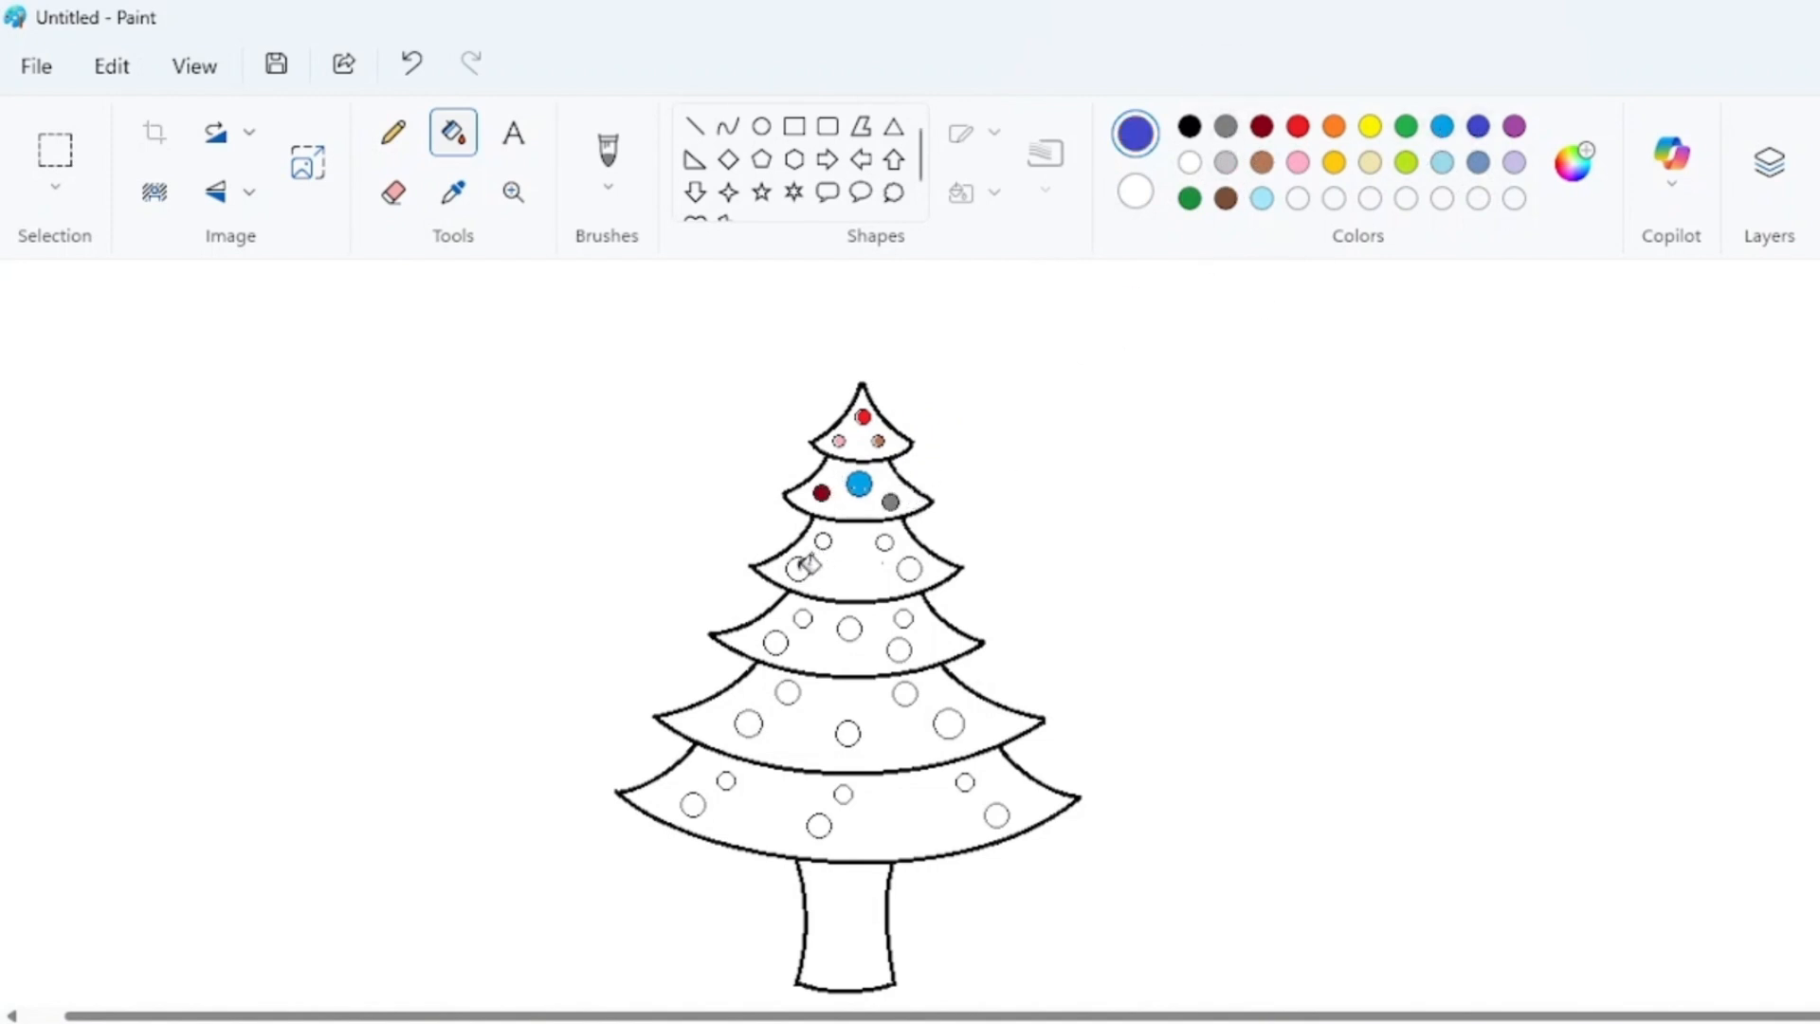
click(1406, 163)
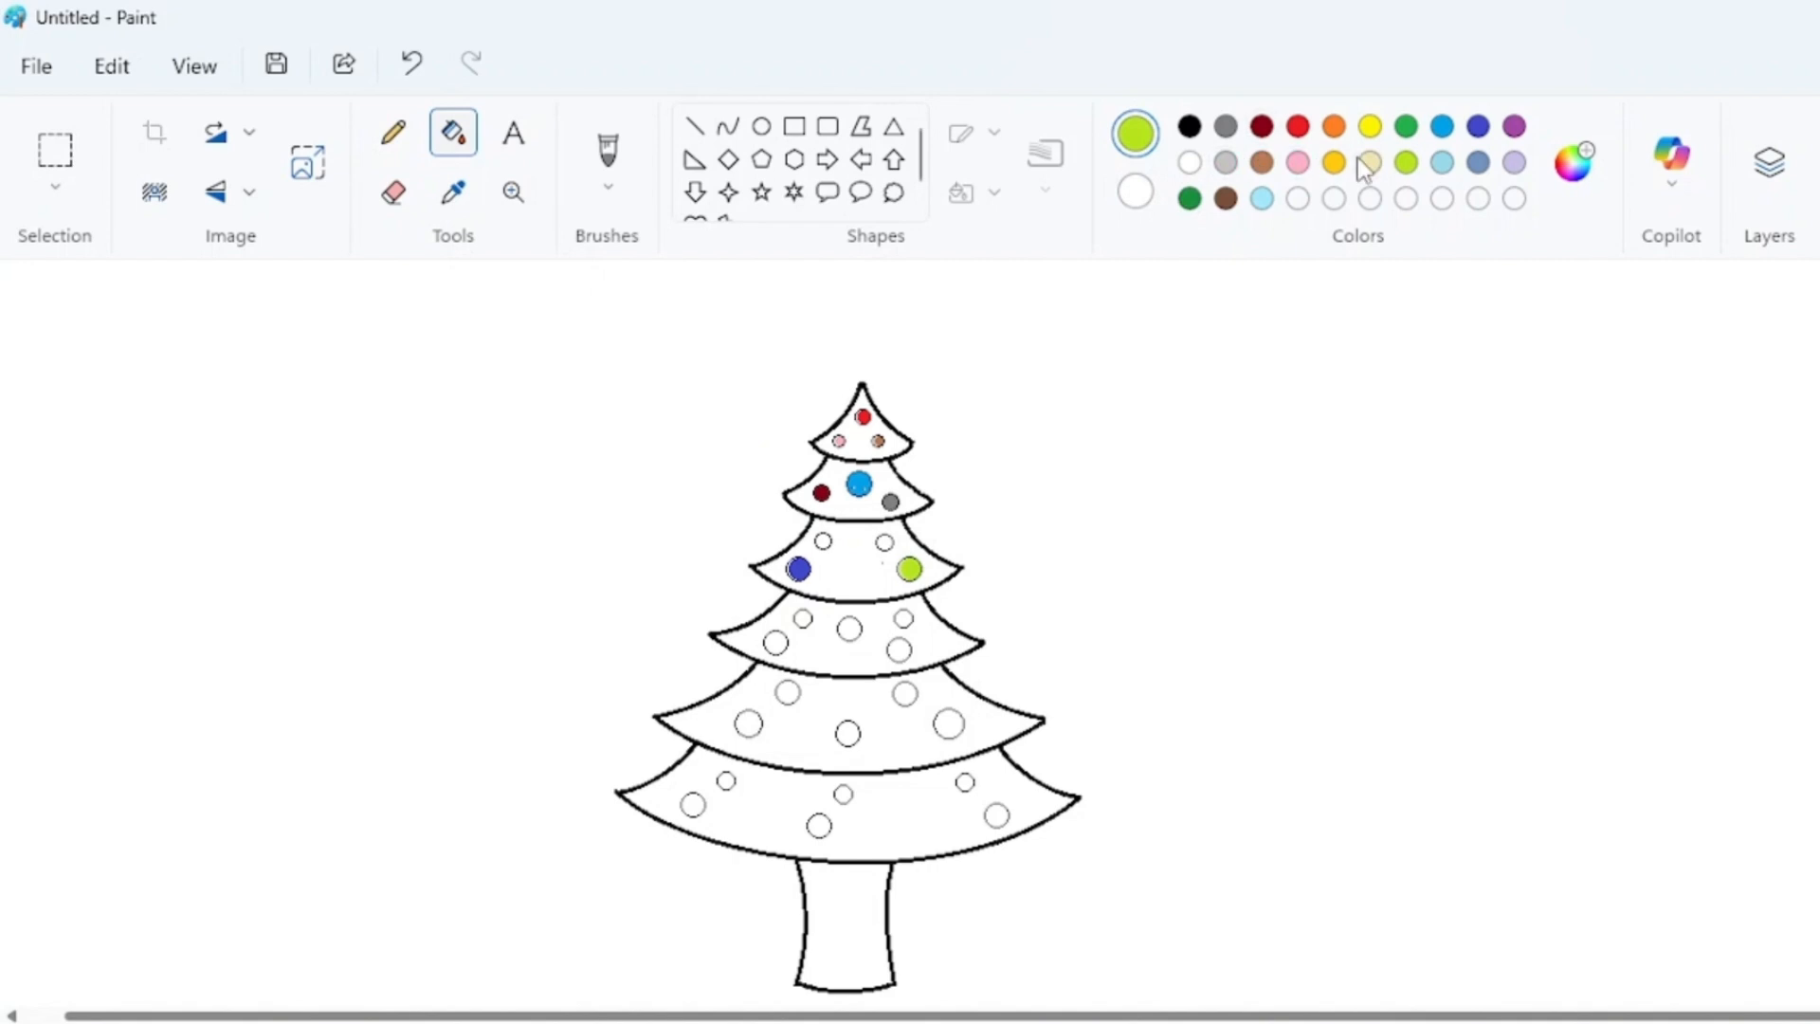
click(1297, 126)
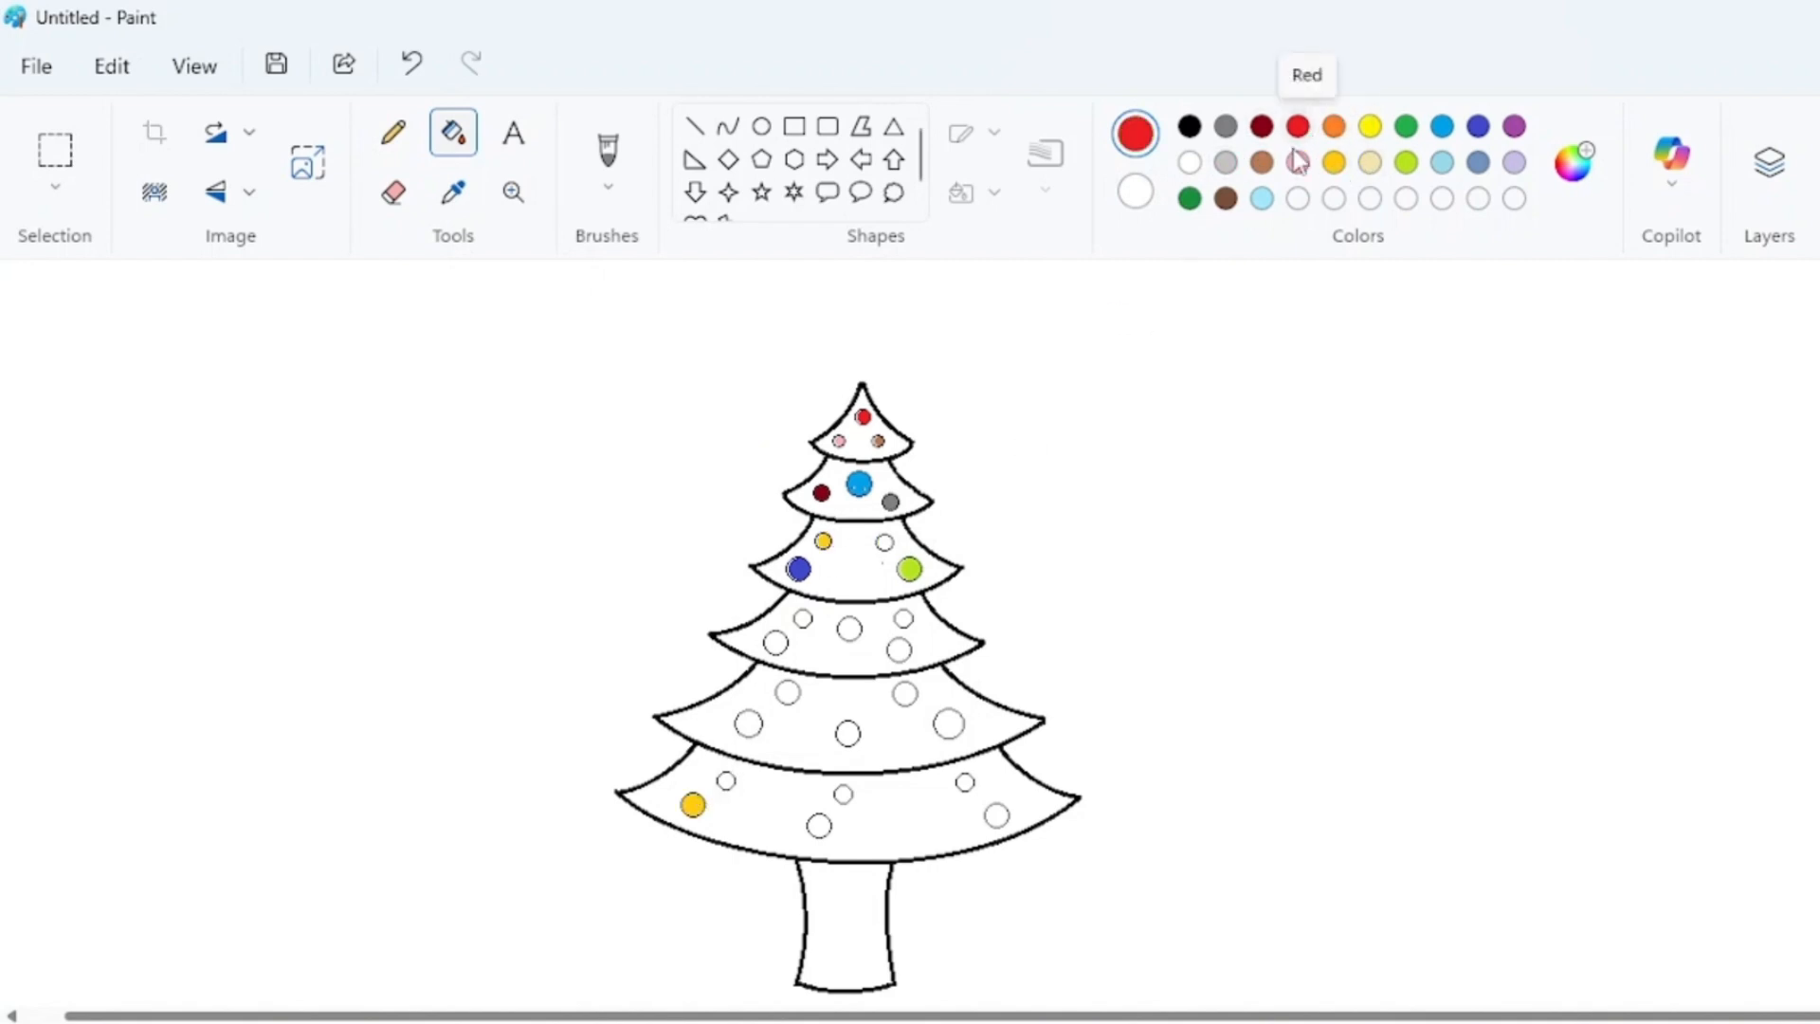
click(885, 542)
click(848, 733)
click(996, 815)
Fill the sixth tier's lower-middle and fourth tier's middle ornaments purple, and the fourth tier's lower-left one blue
click(1515, 126)
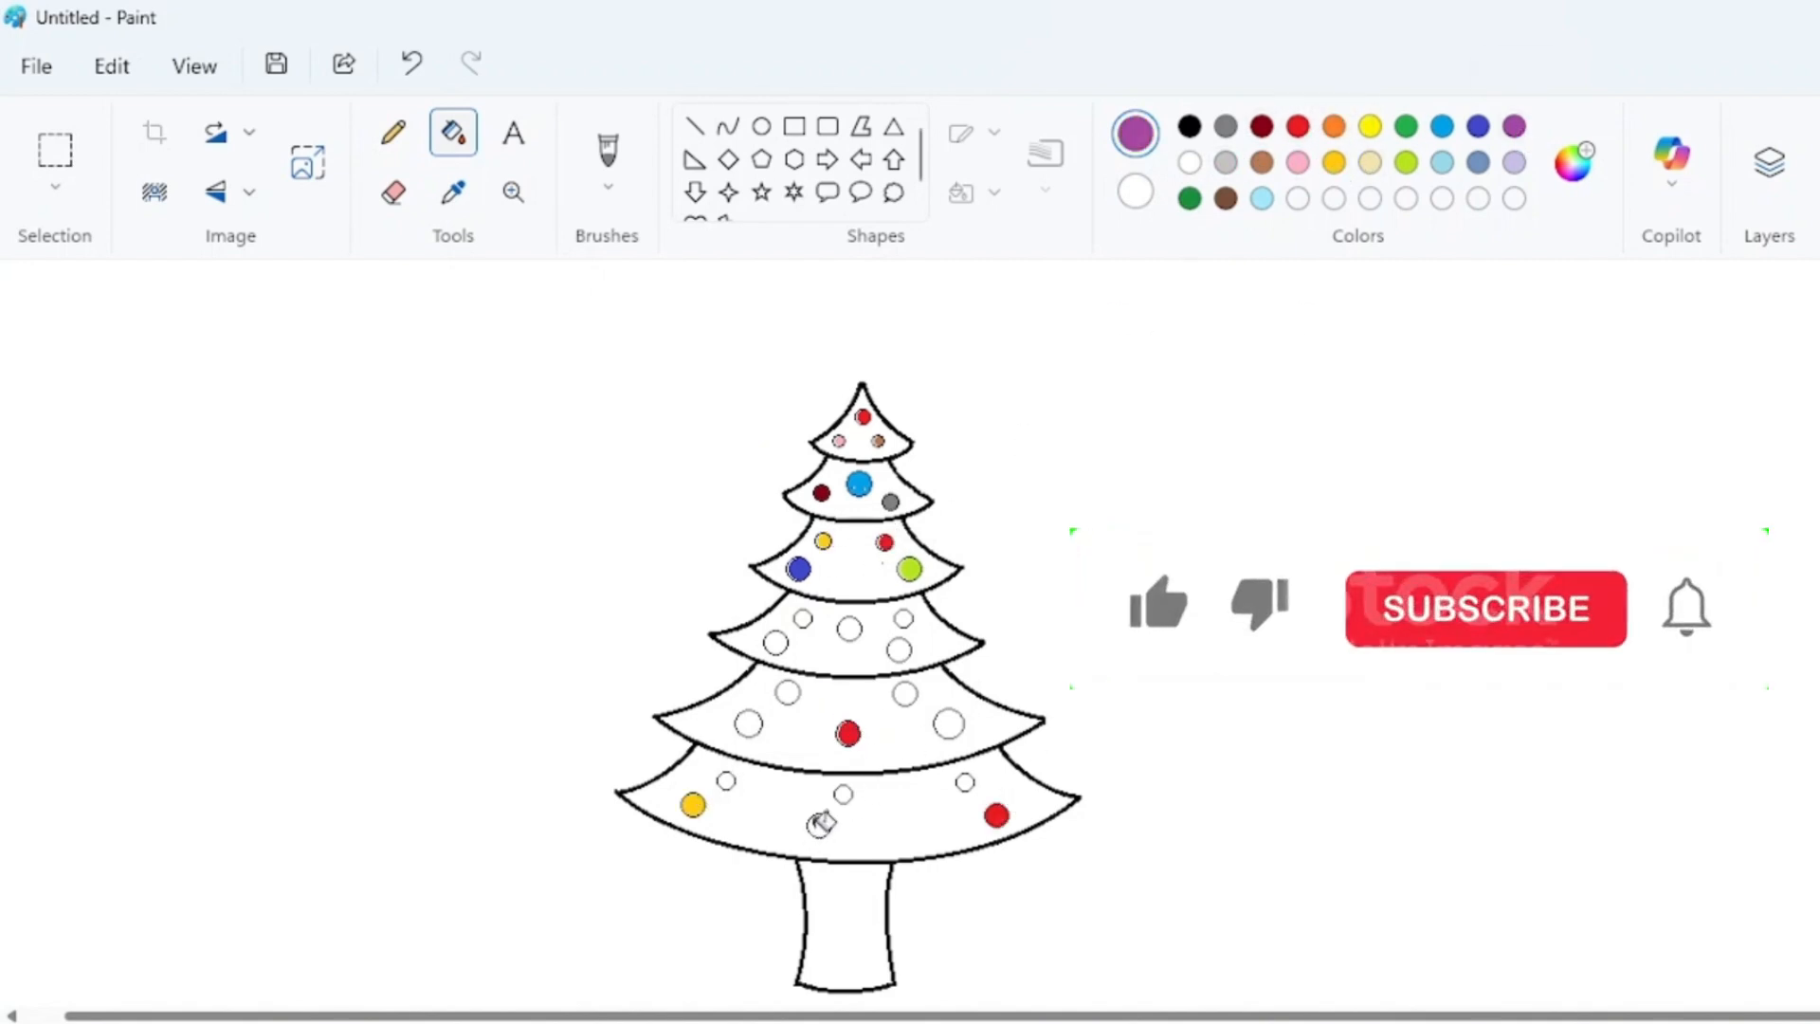
click(819, 825)
click(849, 629)
click(1442, 126)
click(776, 642)
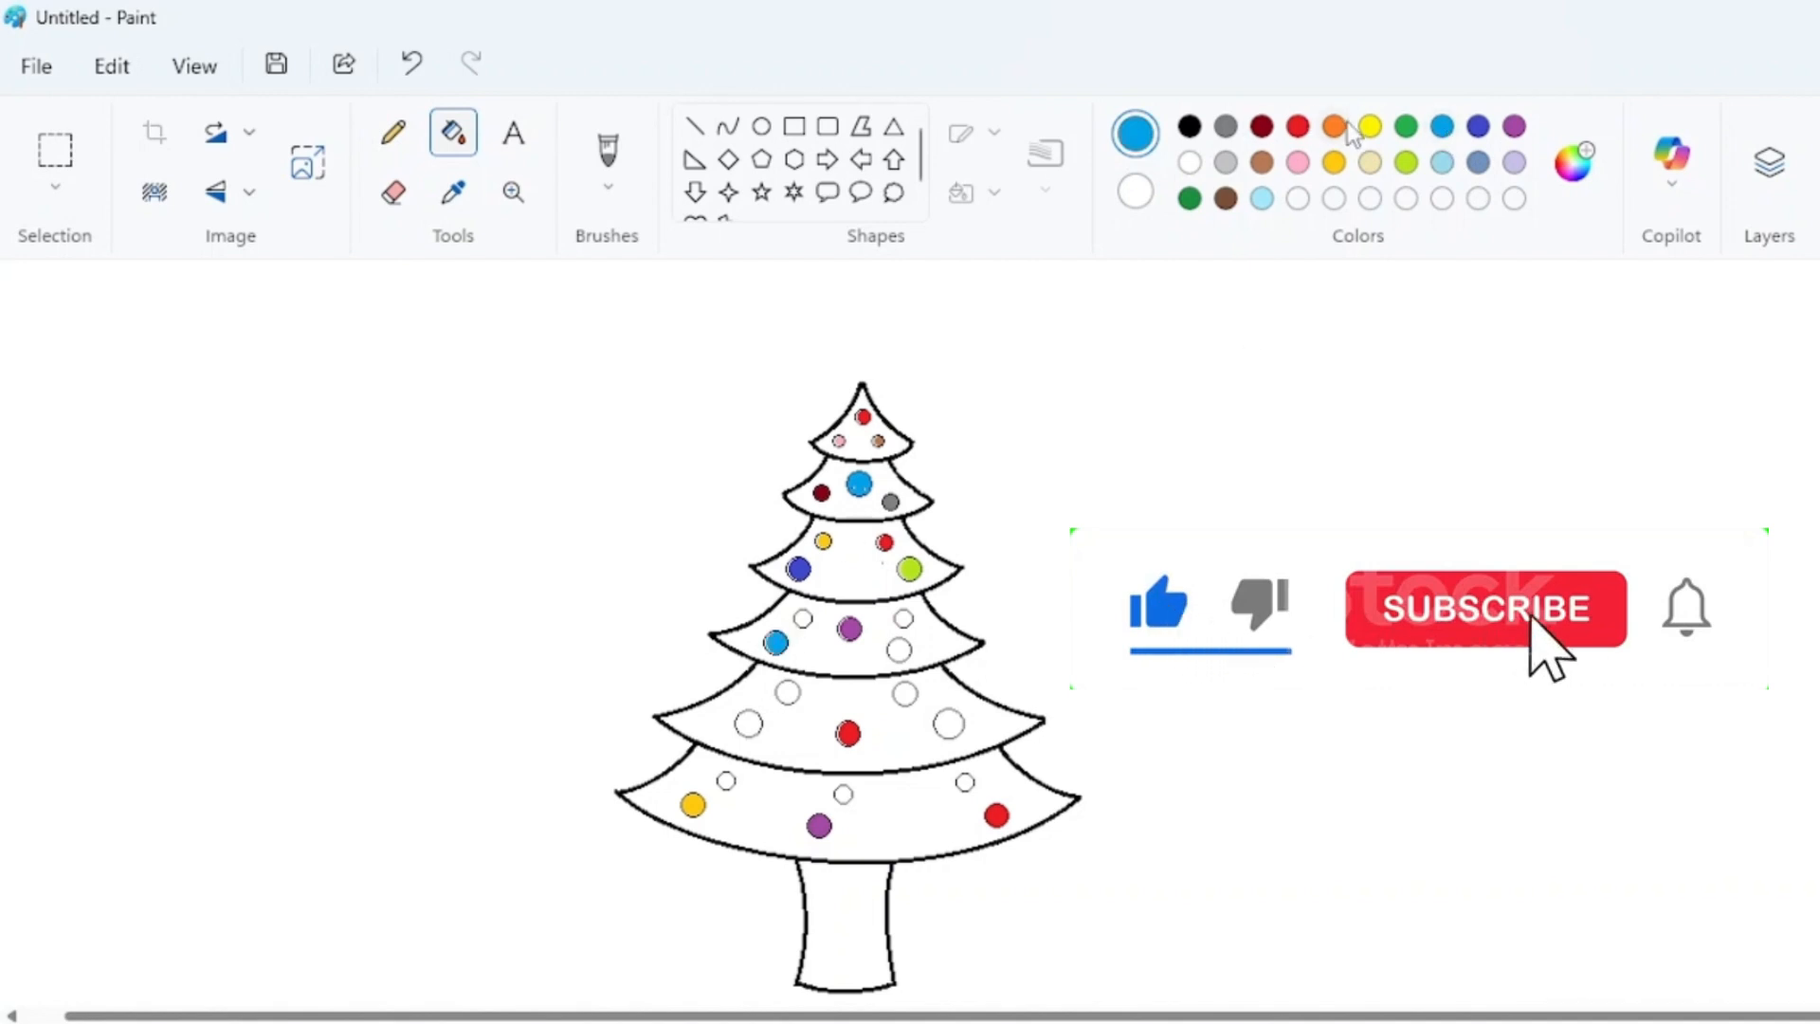
Fill the fifth tier's lower-left ornament and the fourth tier's upper-right ornament orange
click(1334, 126)
click(748, 723)
click(904, 616)
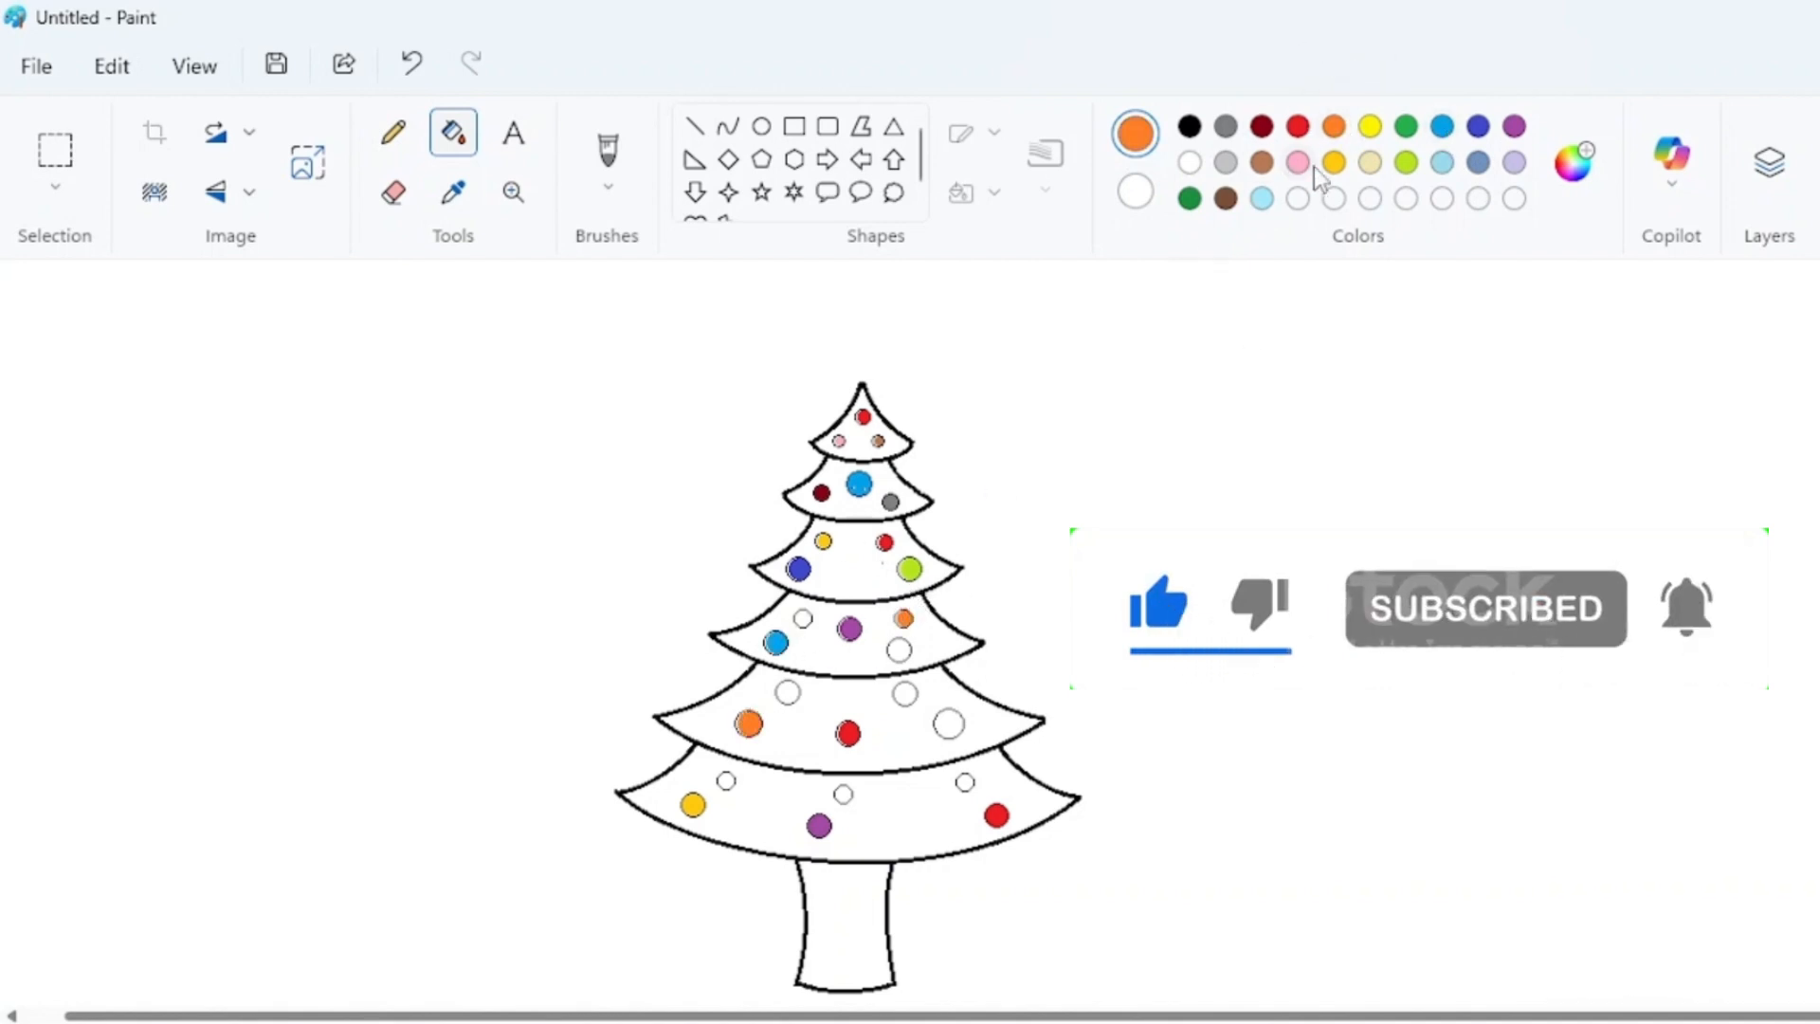
Fill the fifth tier's lower-right ornament light blue, its upper-left one lavender, and the fourth tier's lower-right one dark red
click(1442, 162)
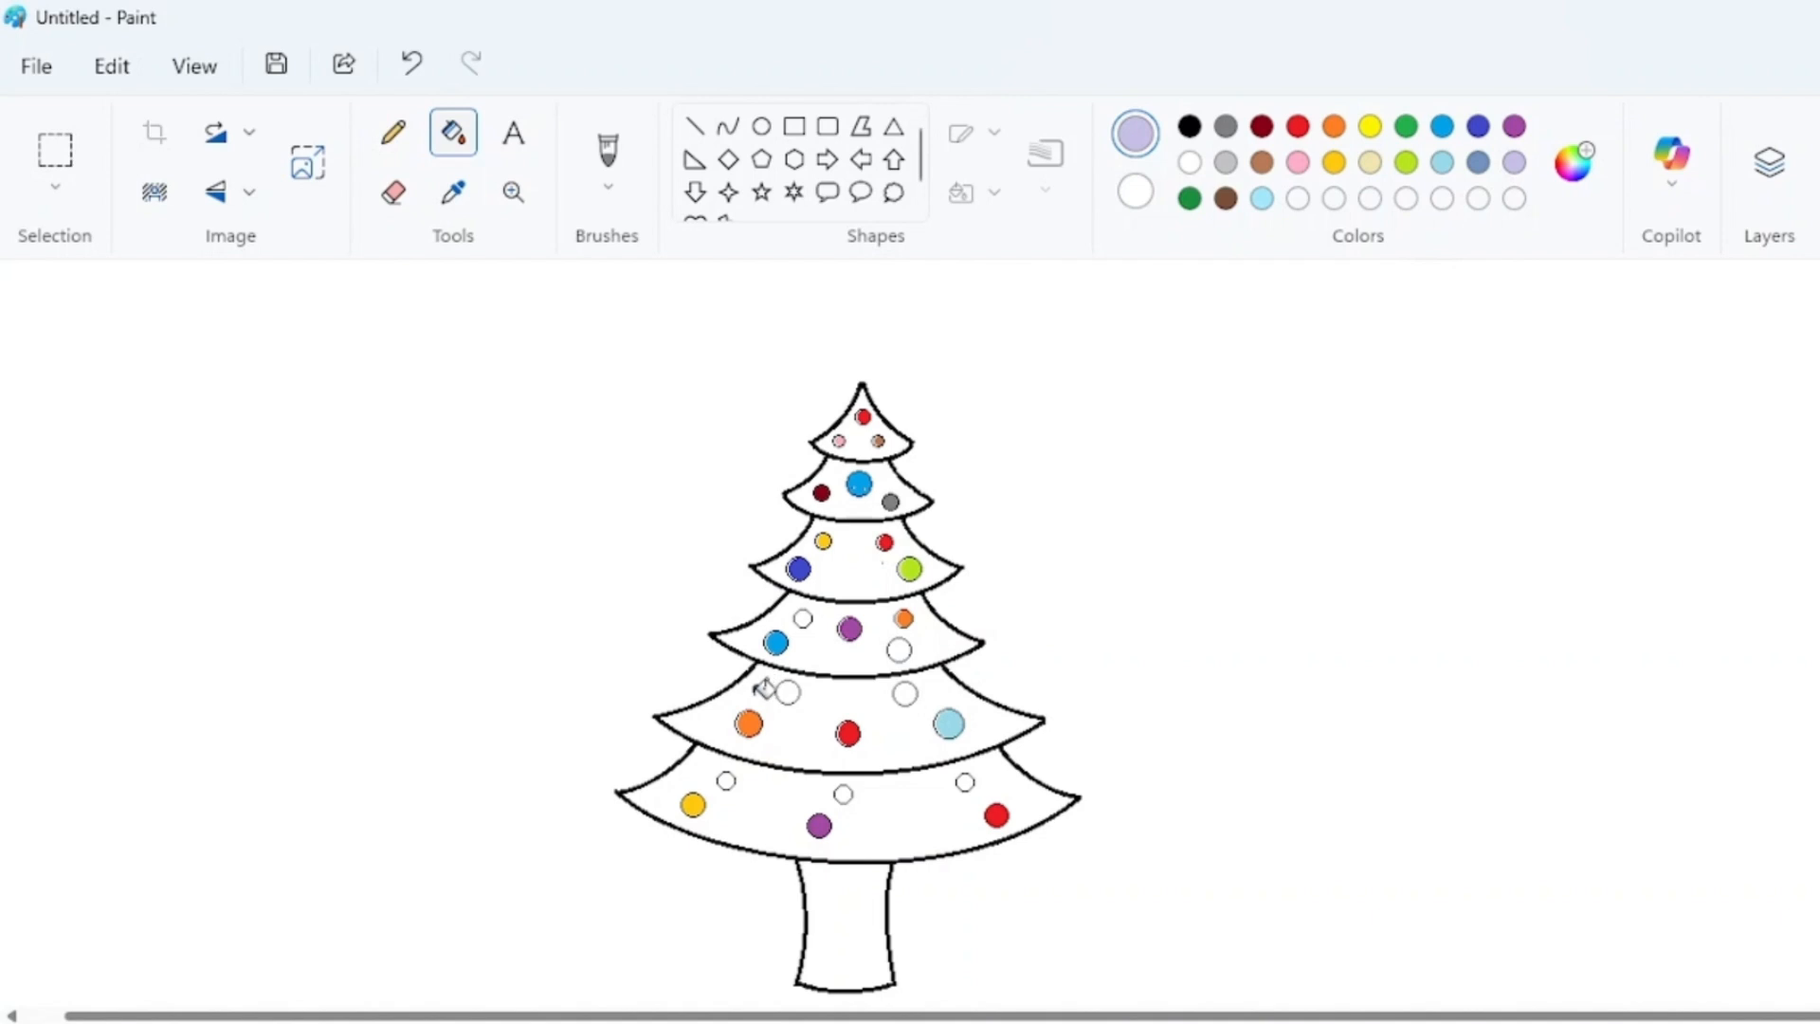
click(1298, 126)
click(1266, 129)
click(900, 650)
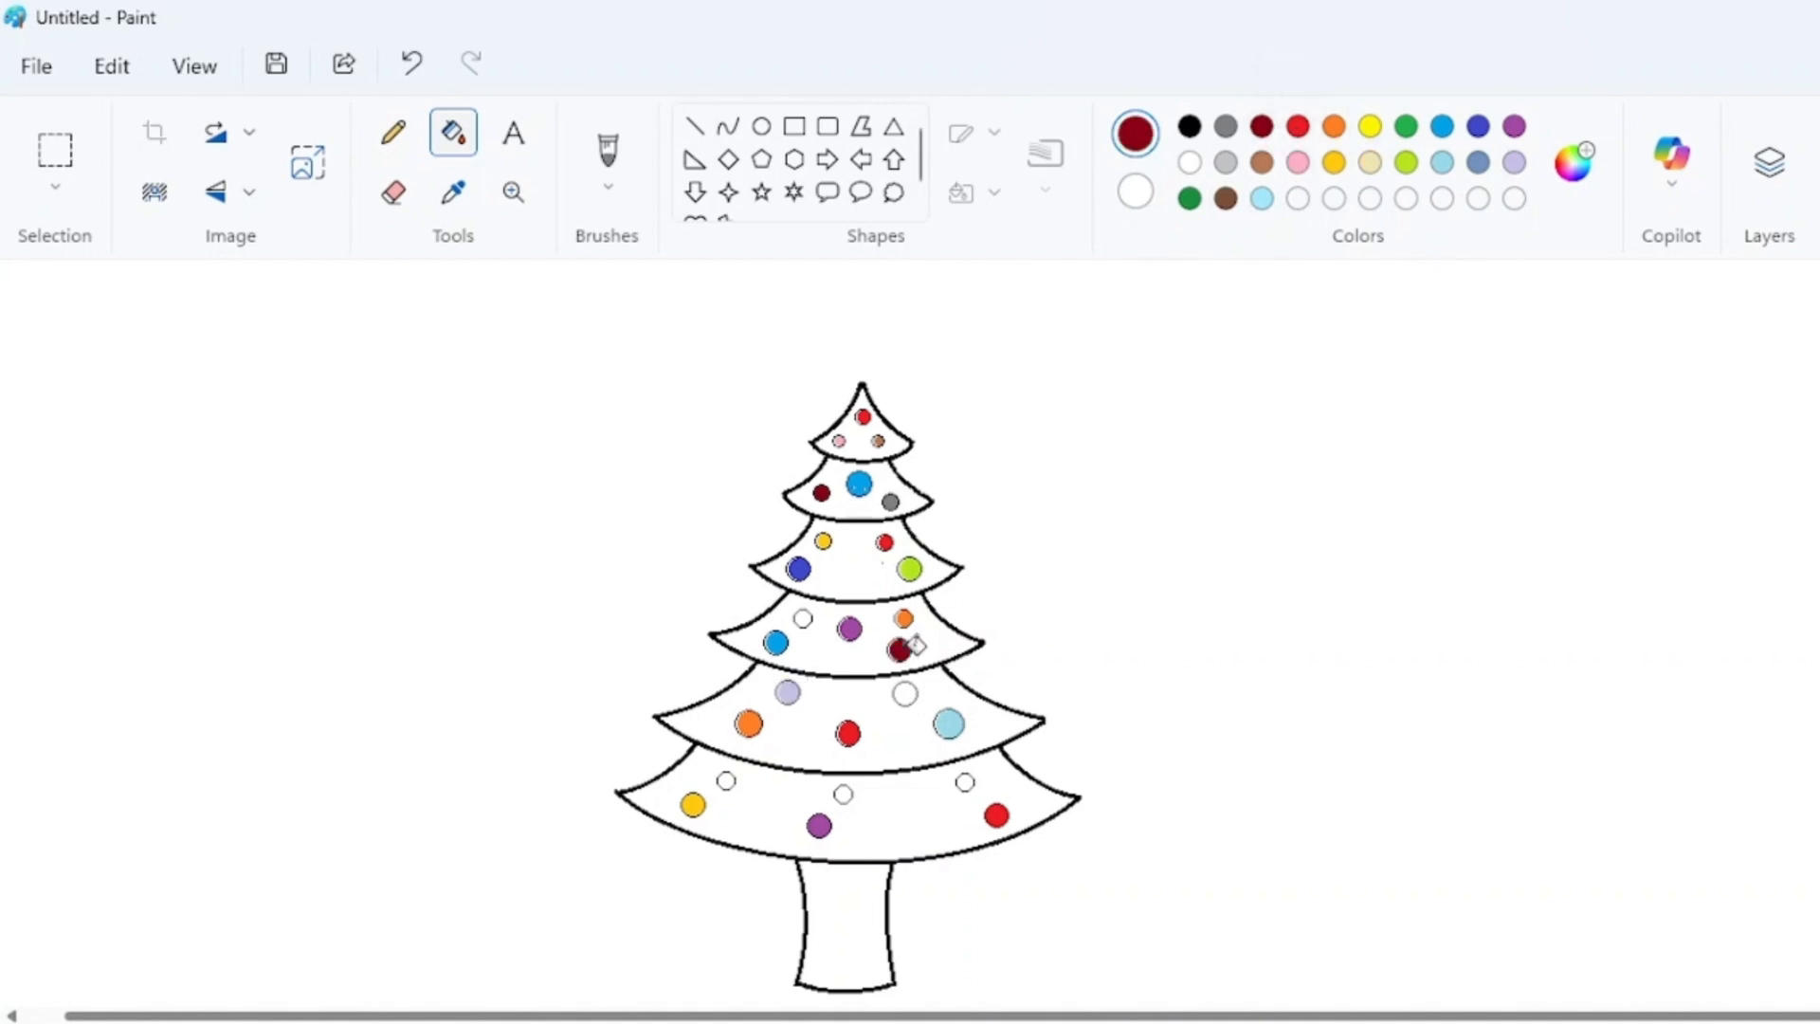
Fill the sixth tier's upper ornaments red, blue and lime, the fifth tier's upper-right one blue, and the fourth tier's upper-left one dark red
click(1515, 126)
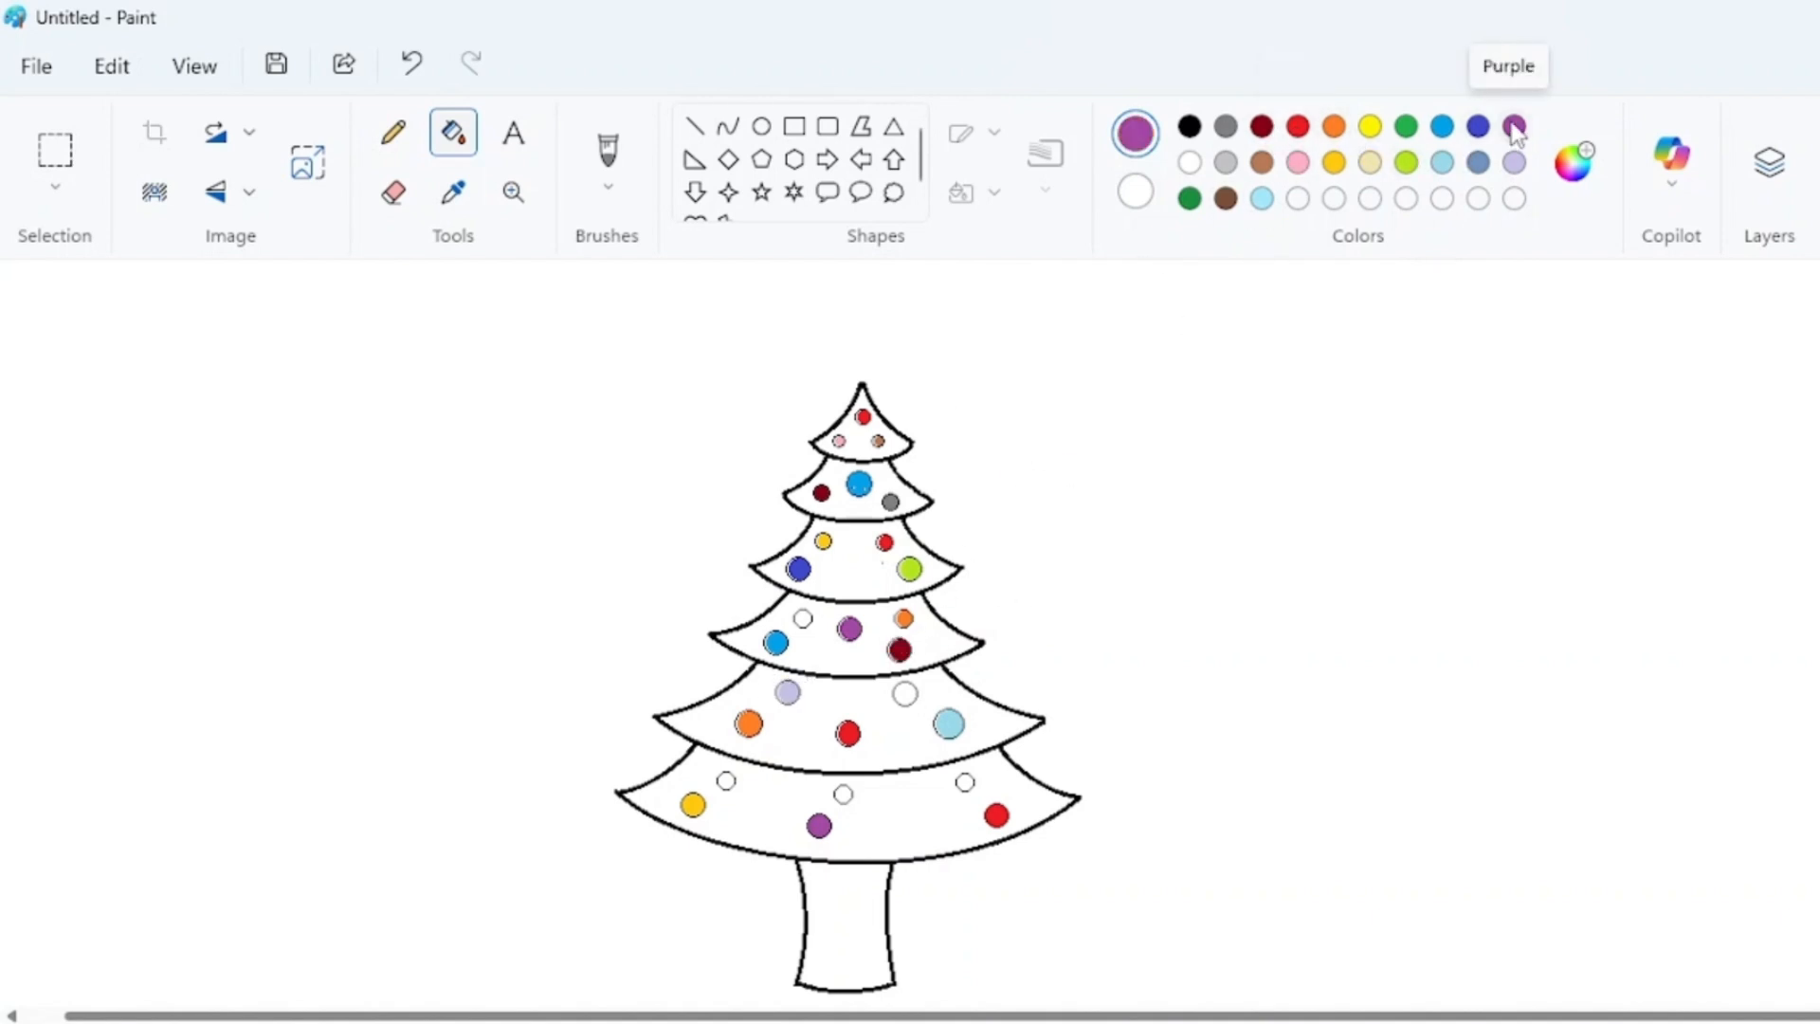
click(1226, 126)
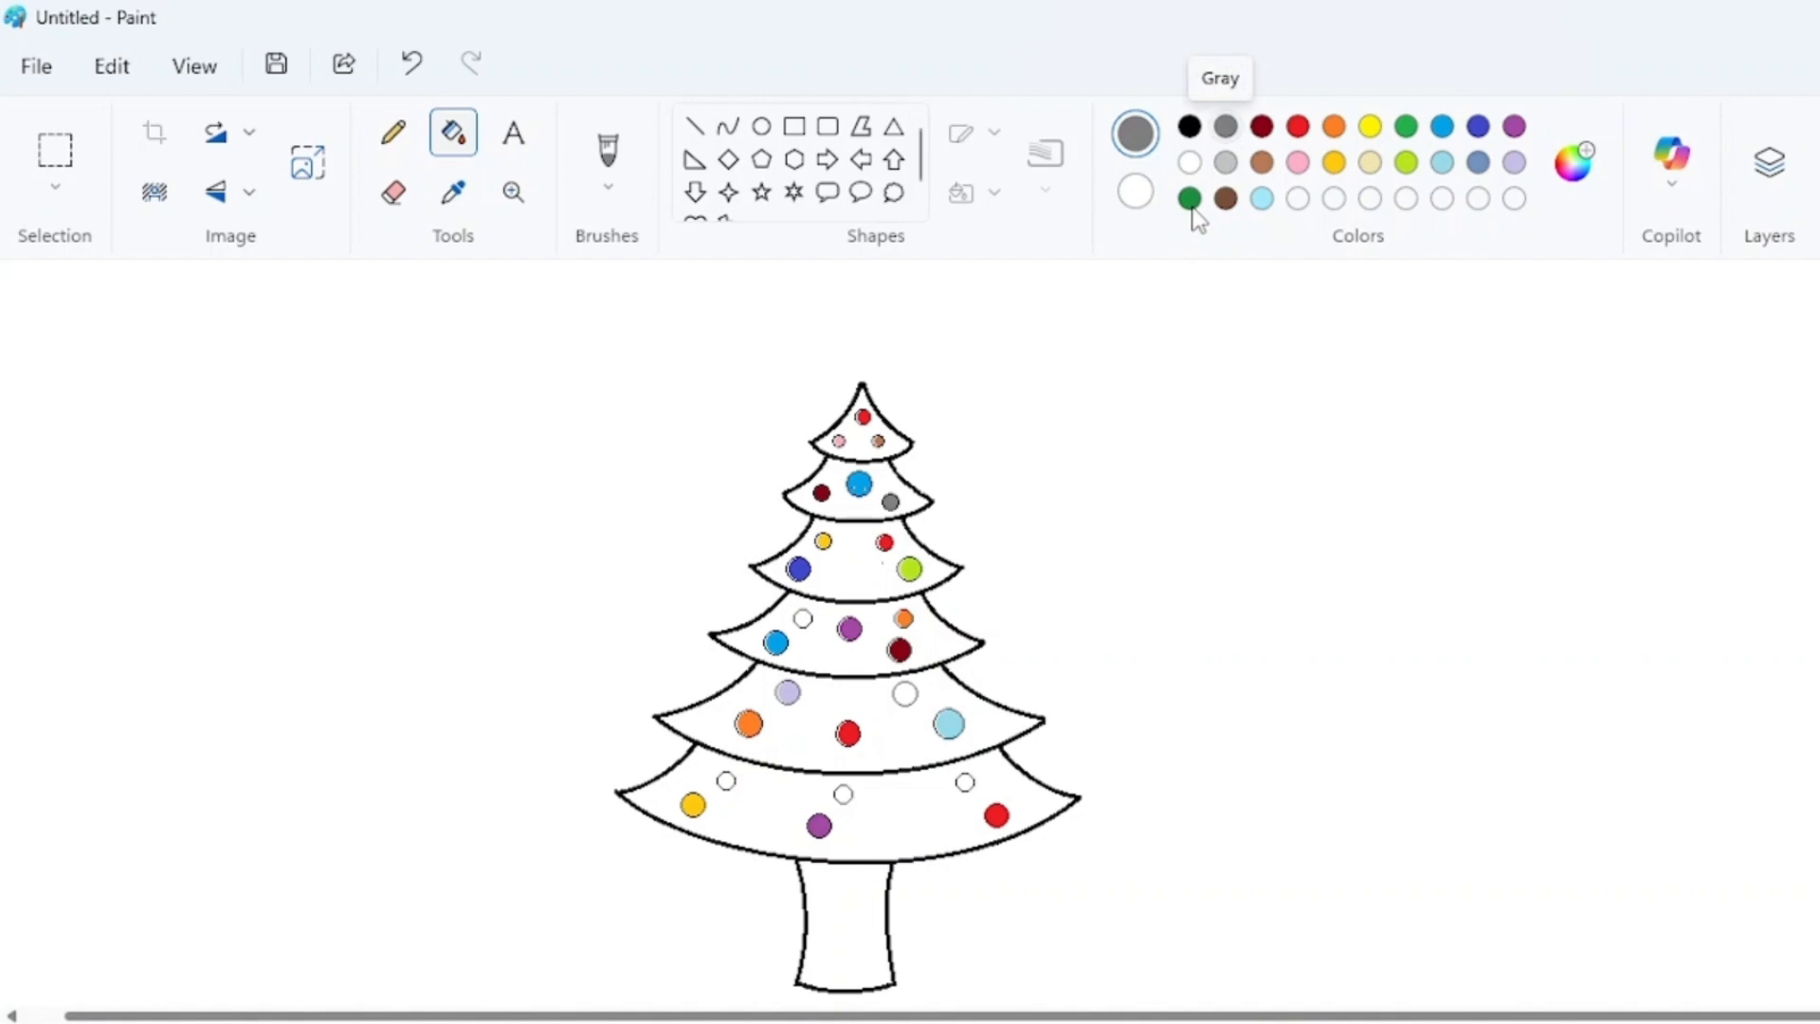
click(1306, 128)
click(1442, 129)
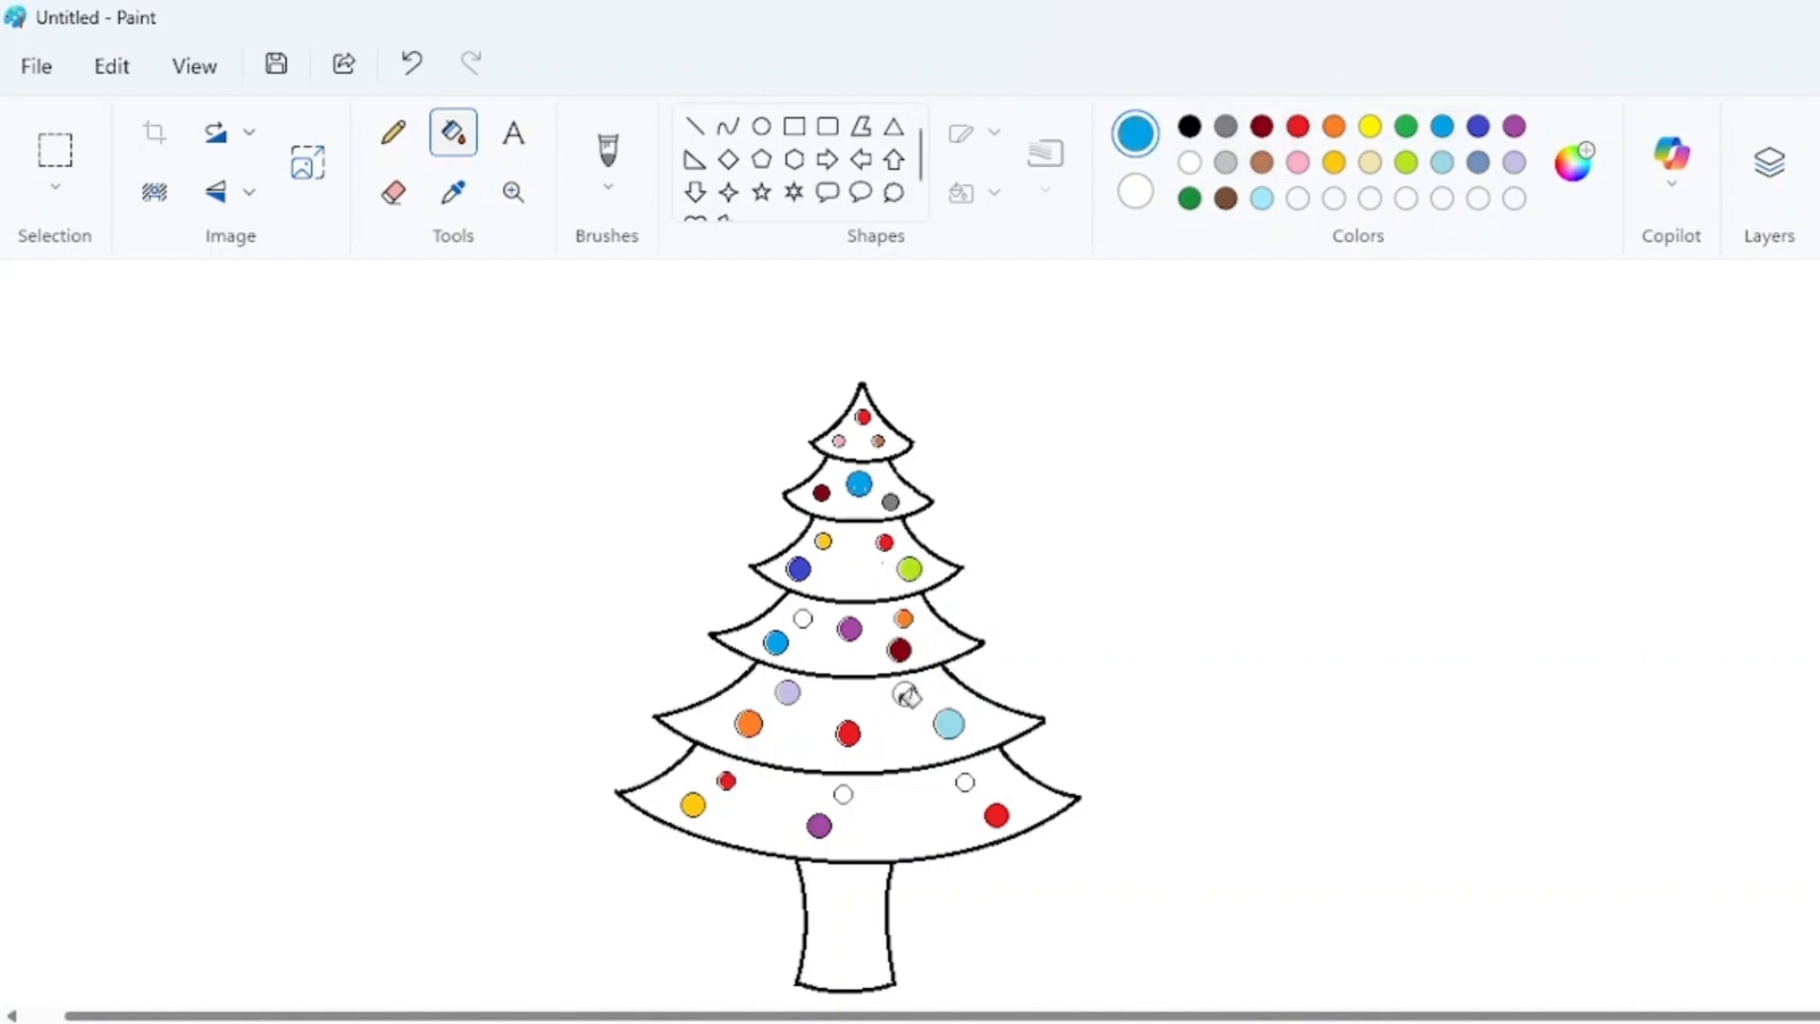
click(844, 794)
click(1406, 162)
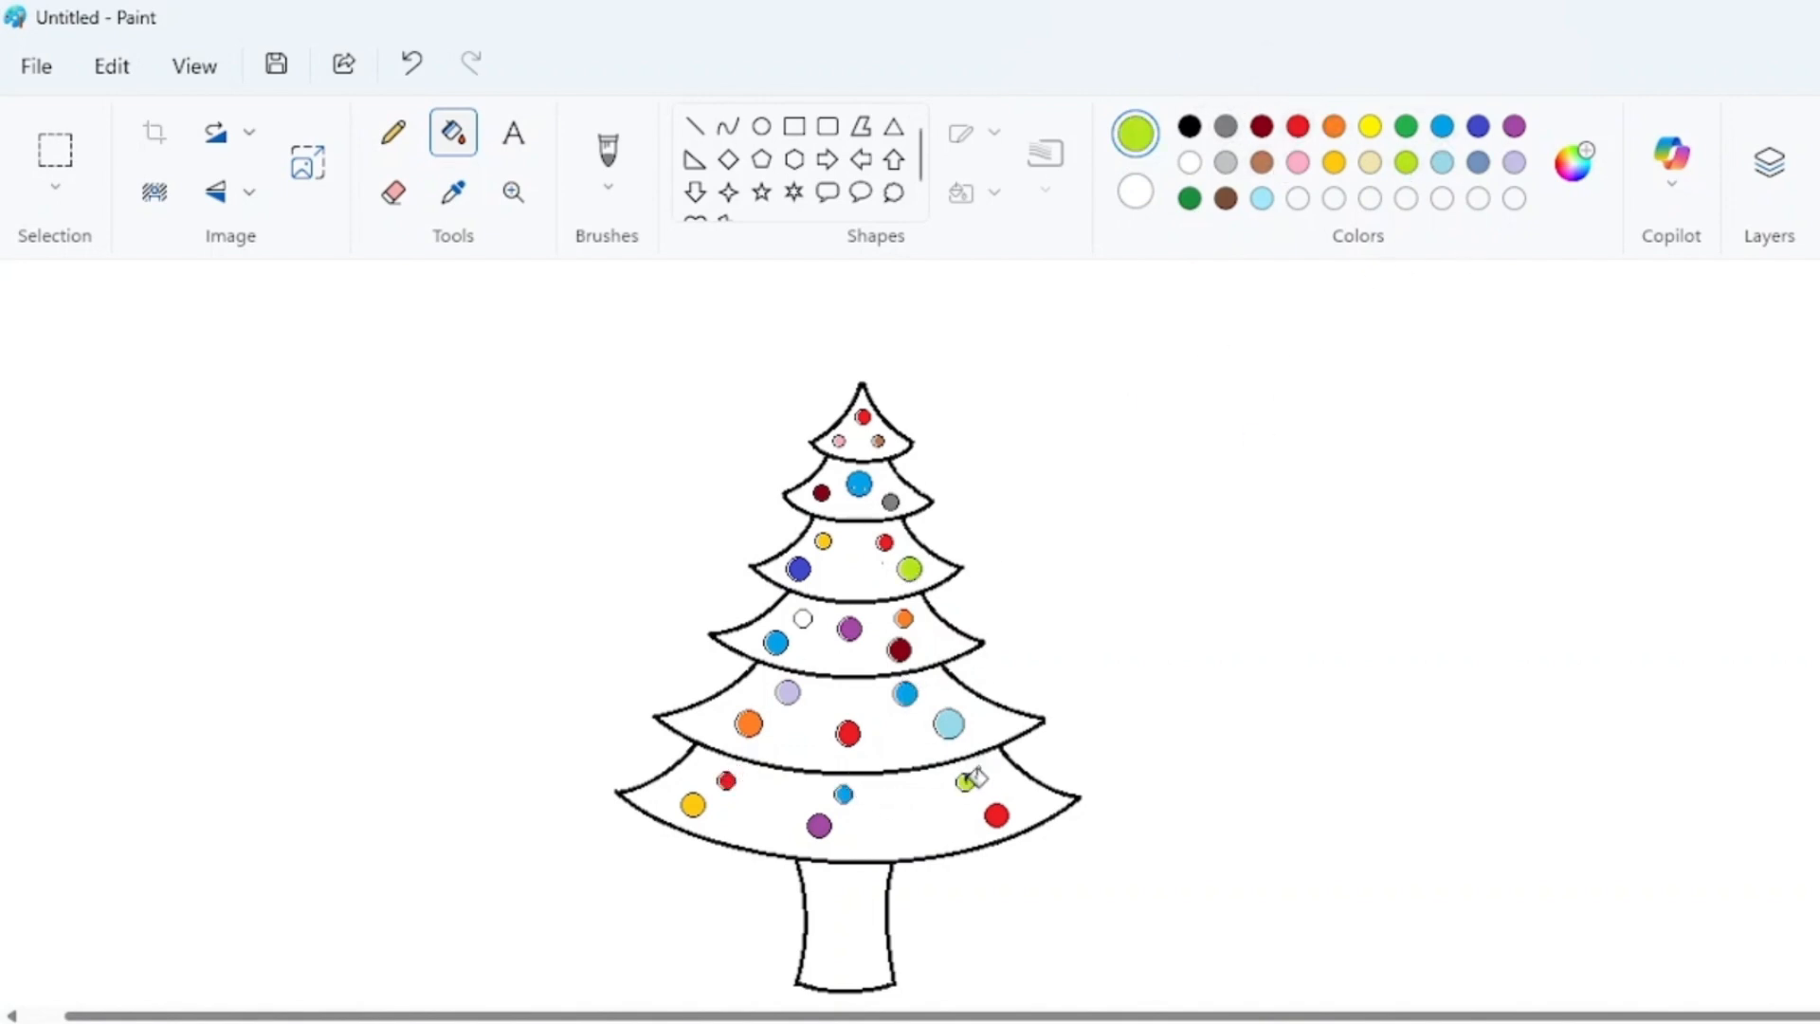
click(1261, 127)
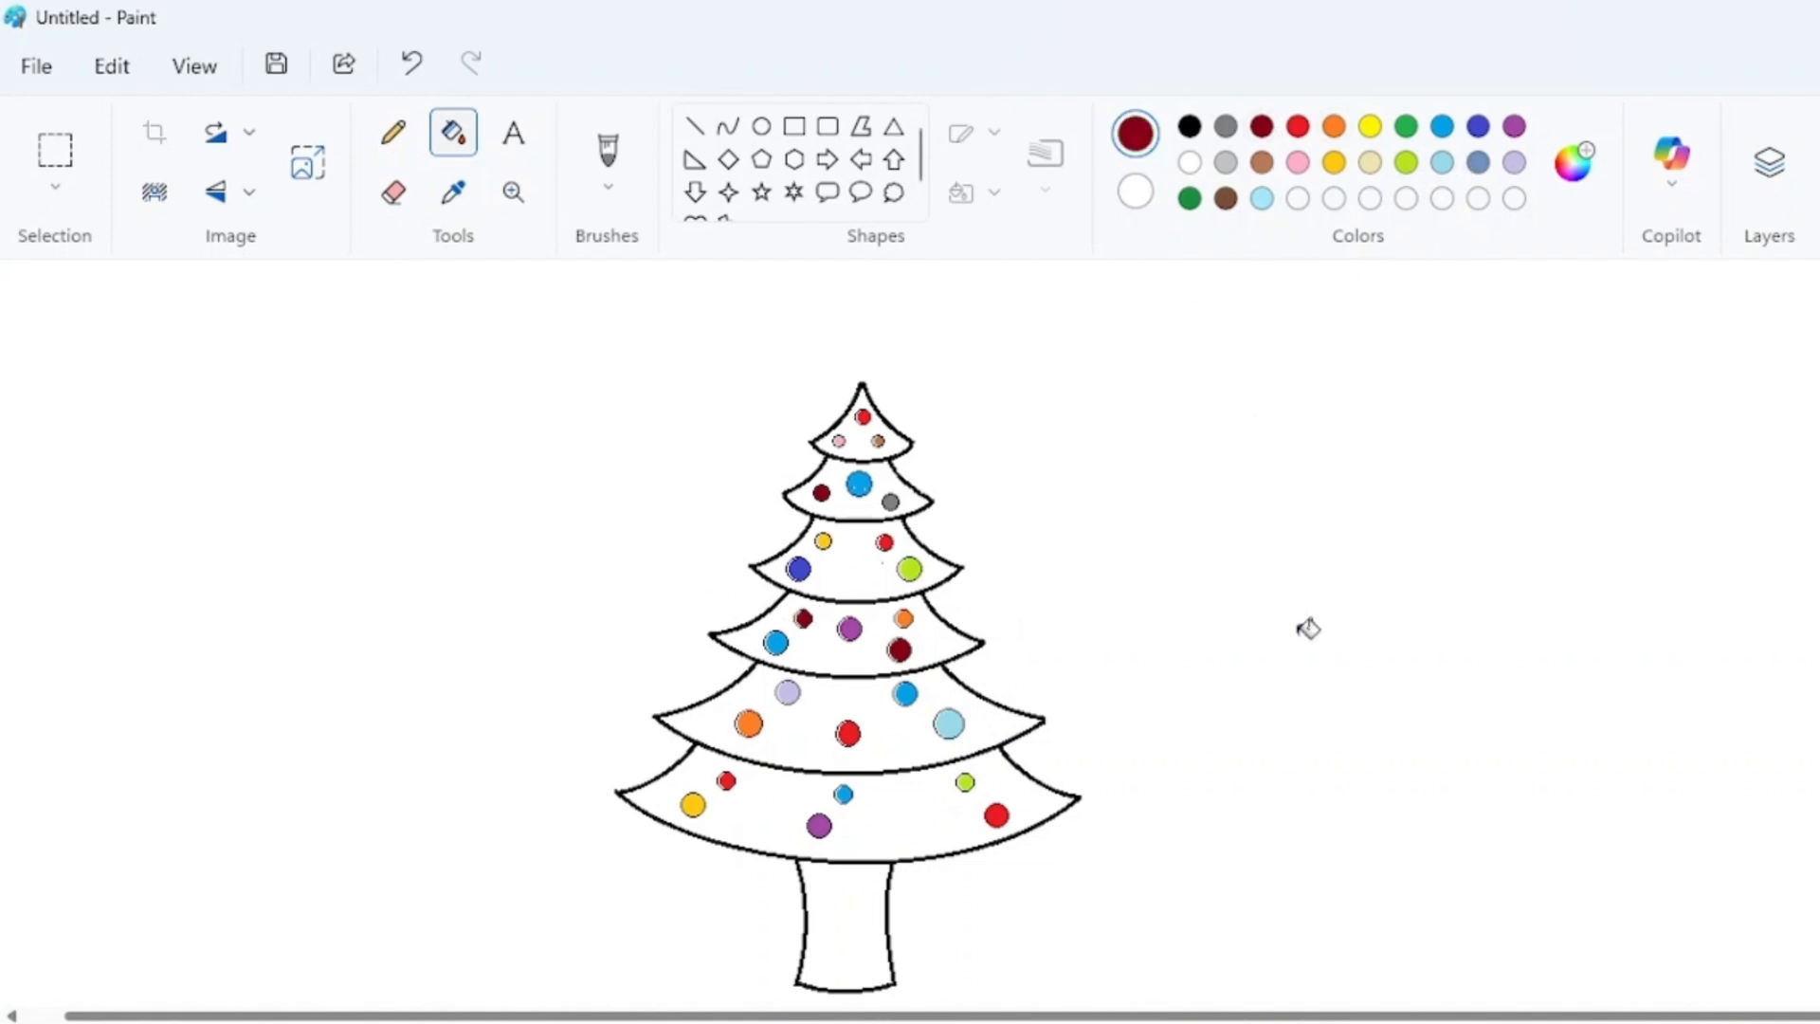
Fill the trunk brown and all six tiers of the tree dark green
click(1226, 198)
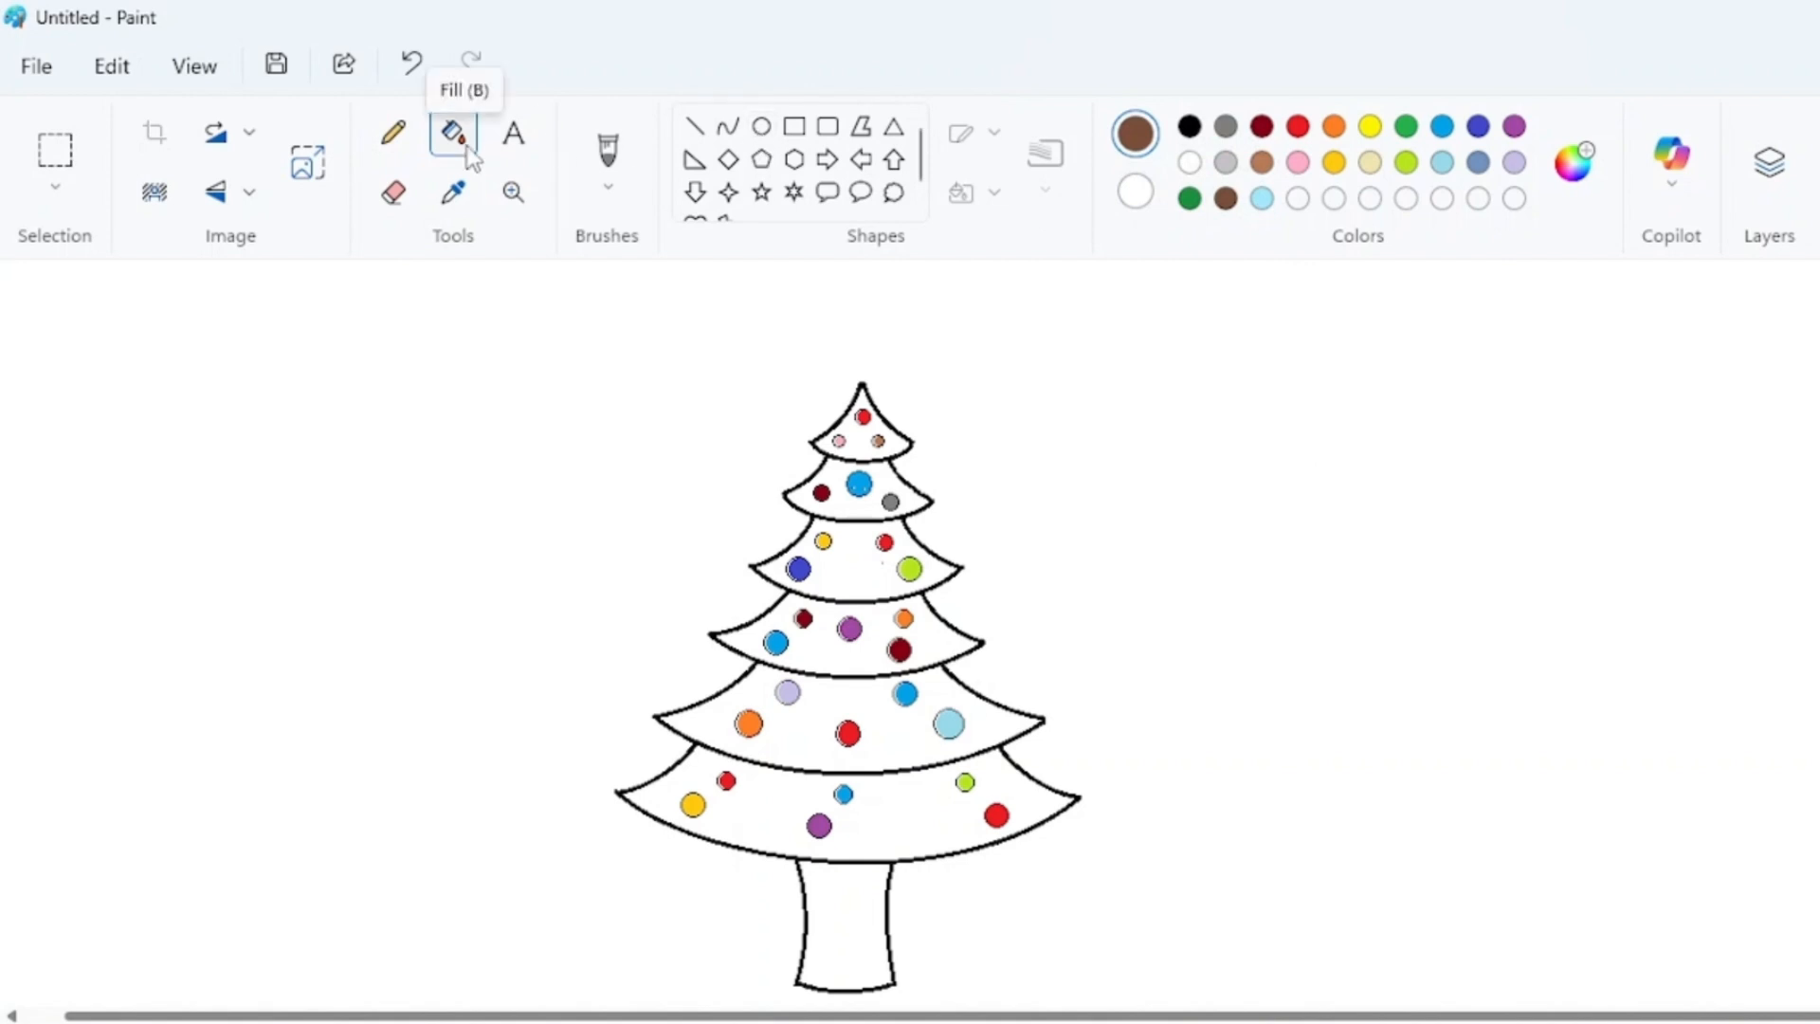
click(869, 898)
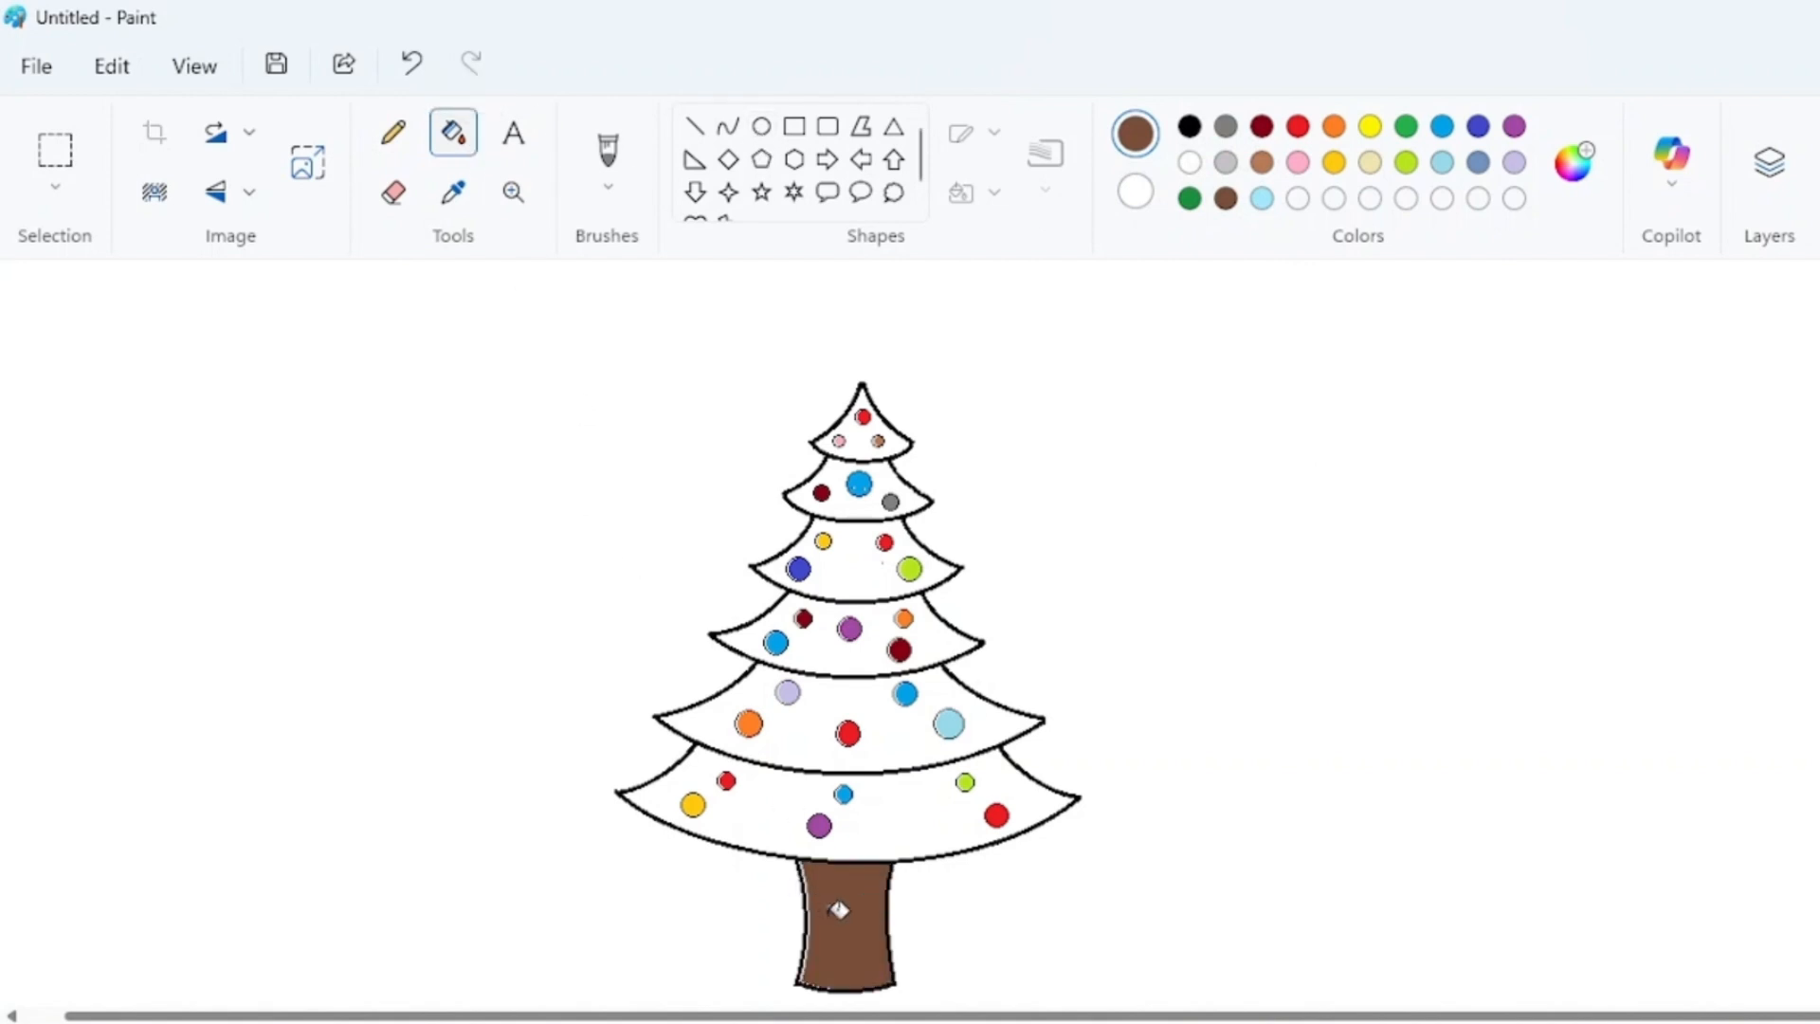
click(1190, 201)
click(872, 431)
click(859, 499)
click(864, 535)
click(885, 609)
click(888, 742)
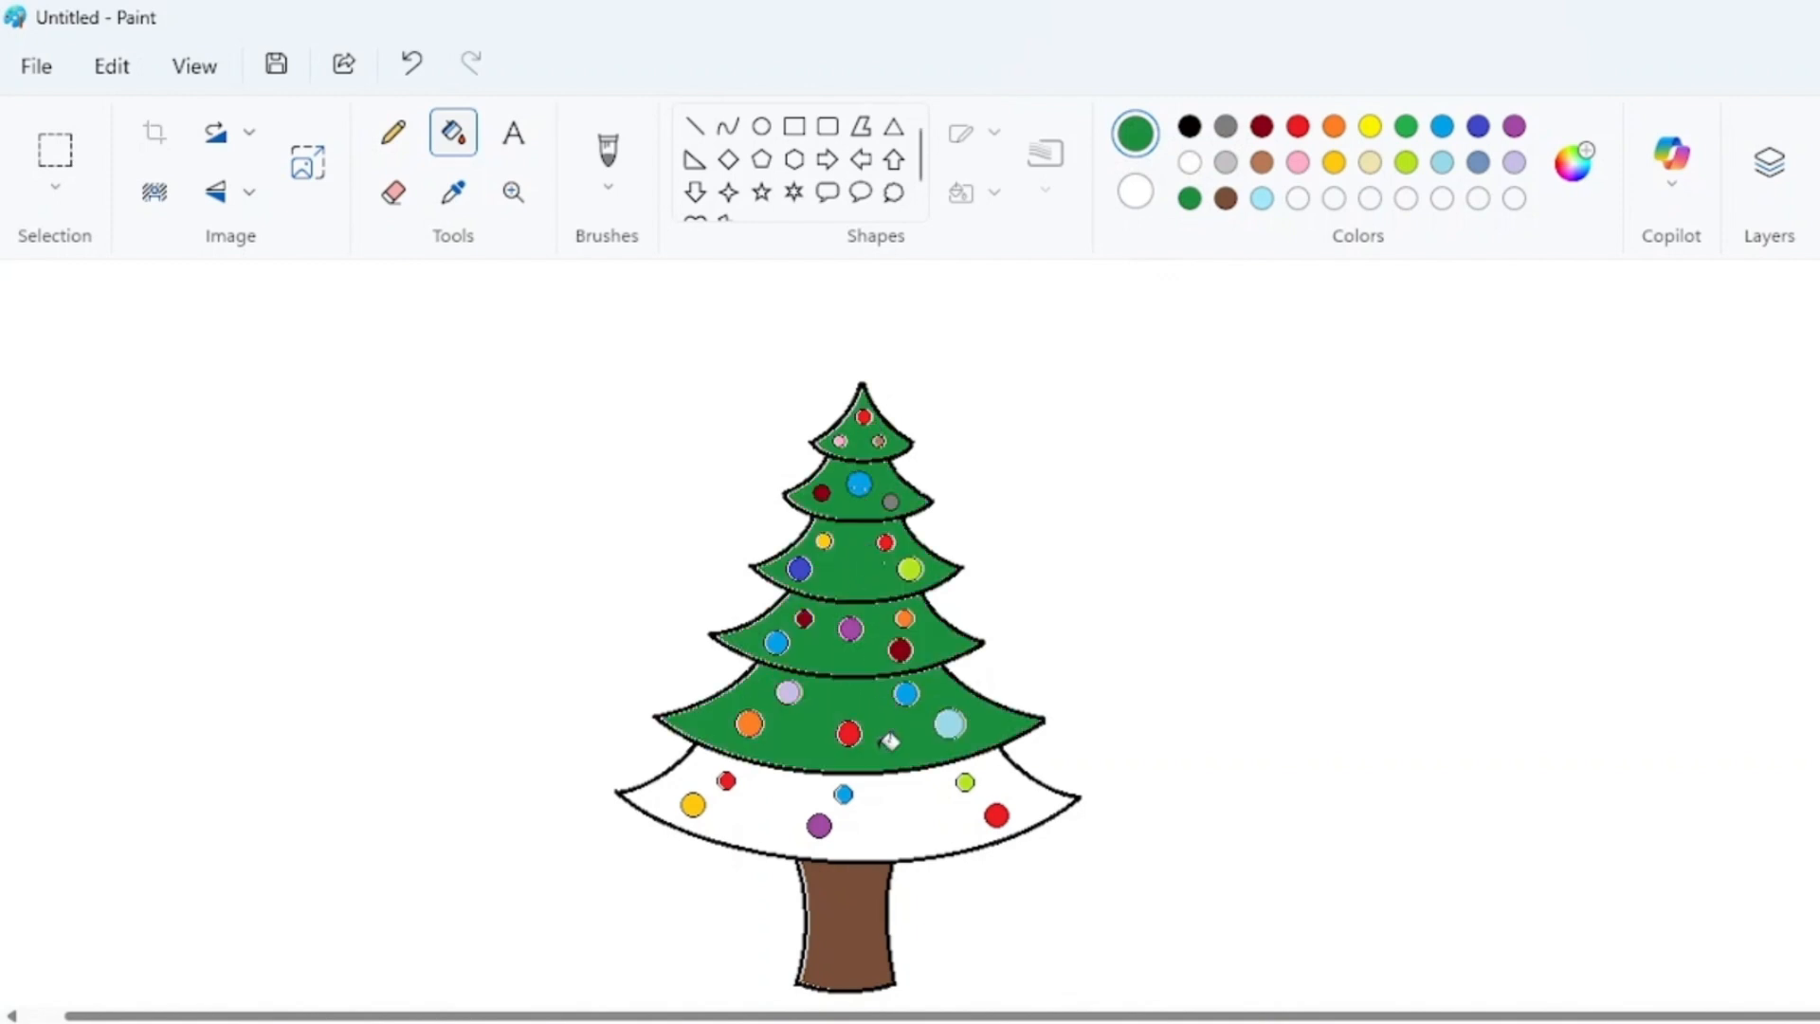
click(1027, 785)
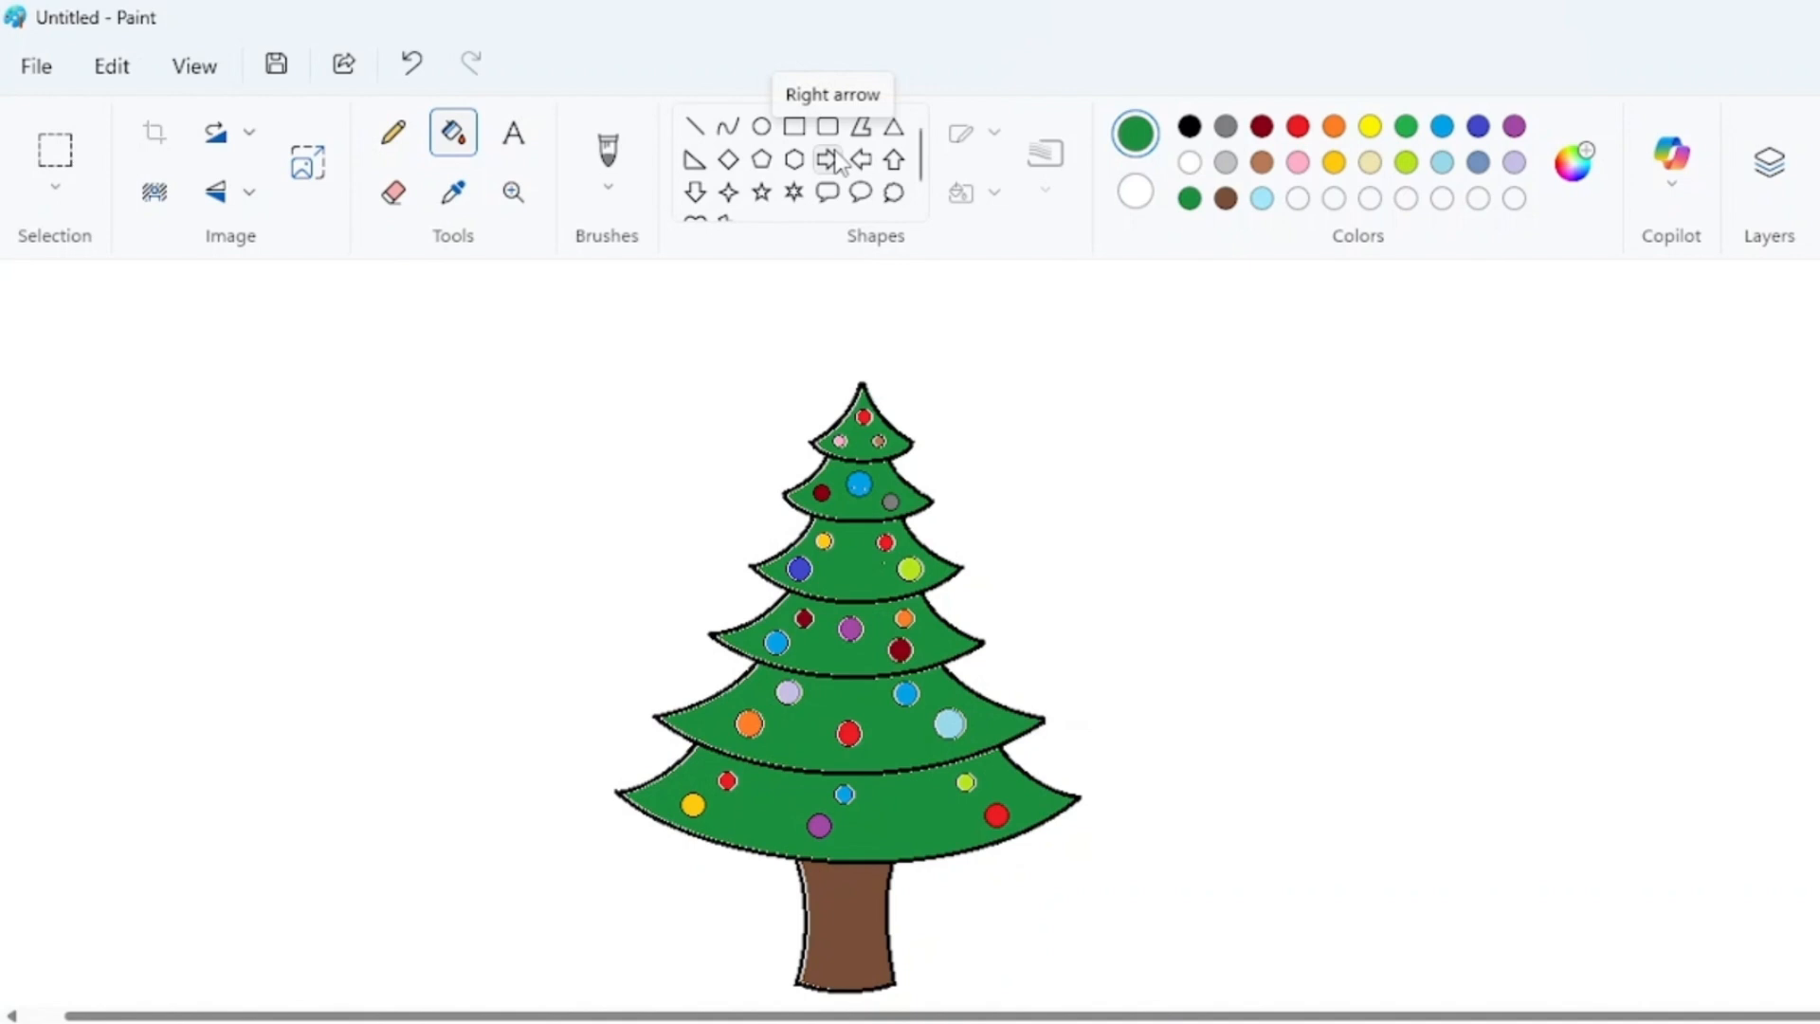
Draw a small six-point star with a black outline and move it onto the tip of the tree
click(794, 193)
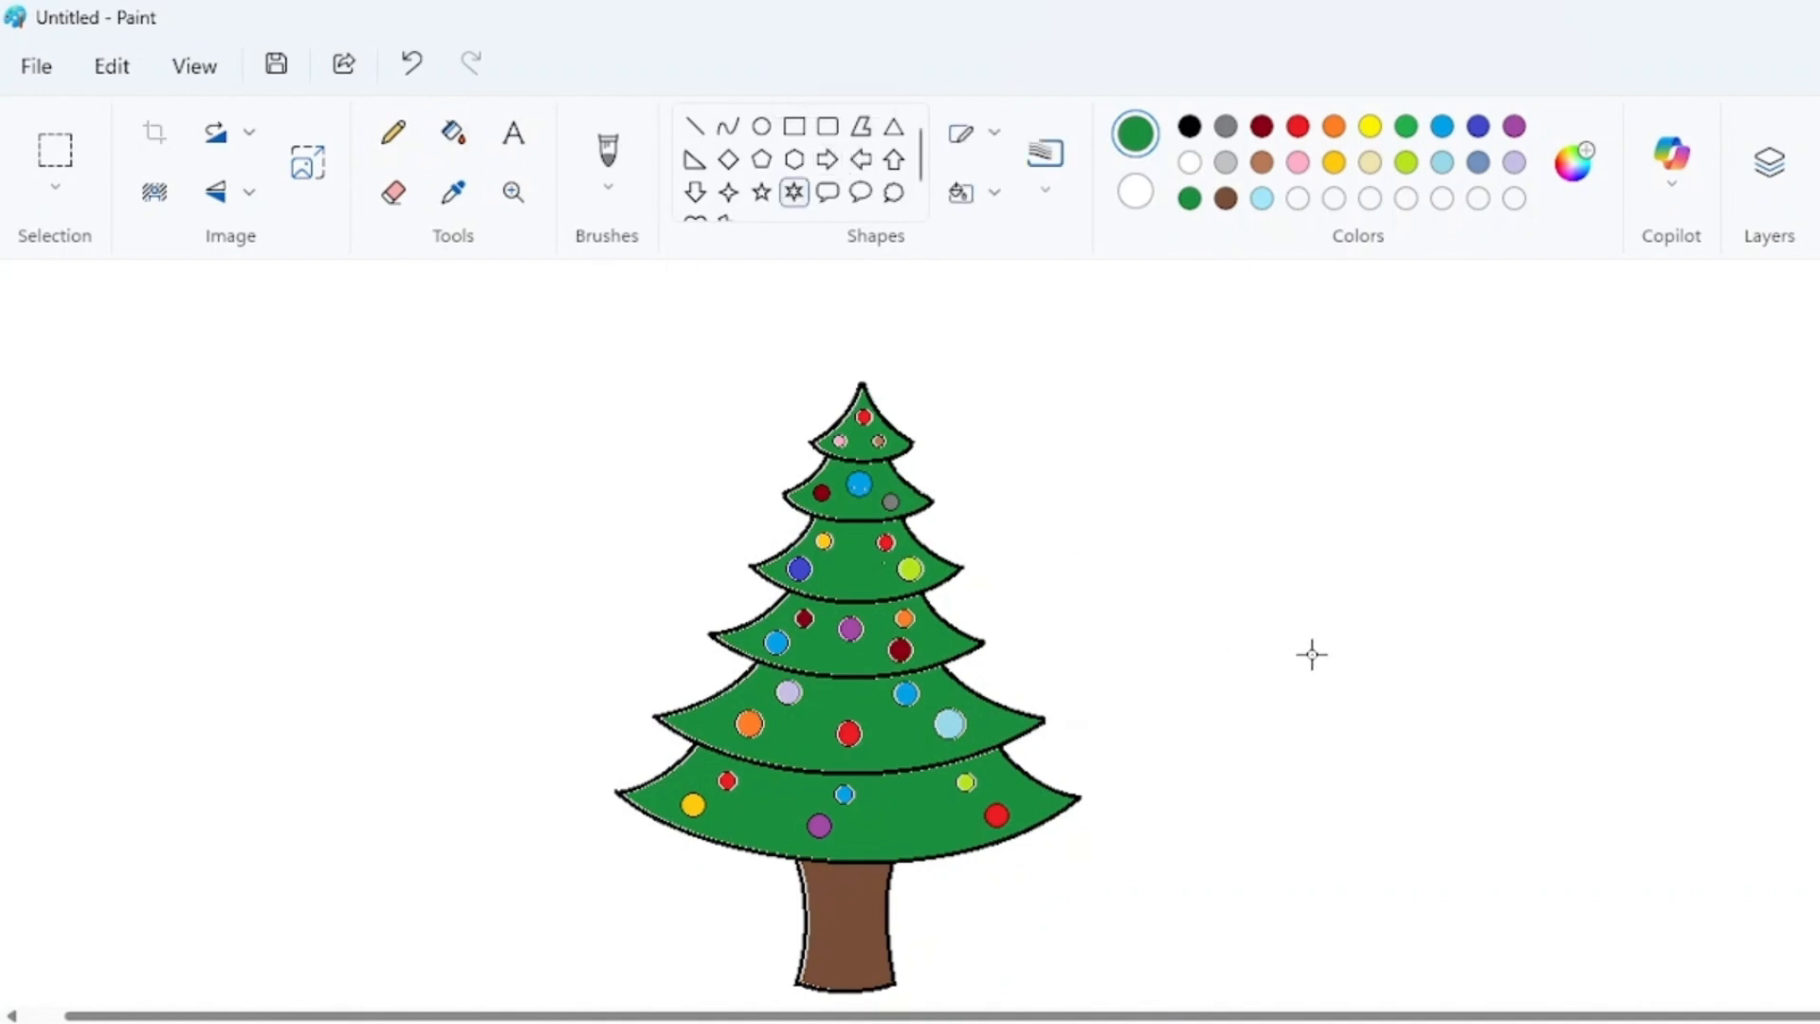
click(1045, 155)
click(1080, 249)
drag(1237, 430, 1313, 505)
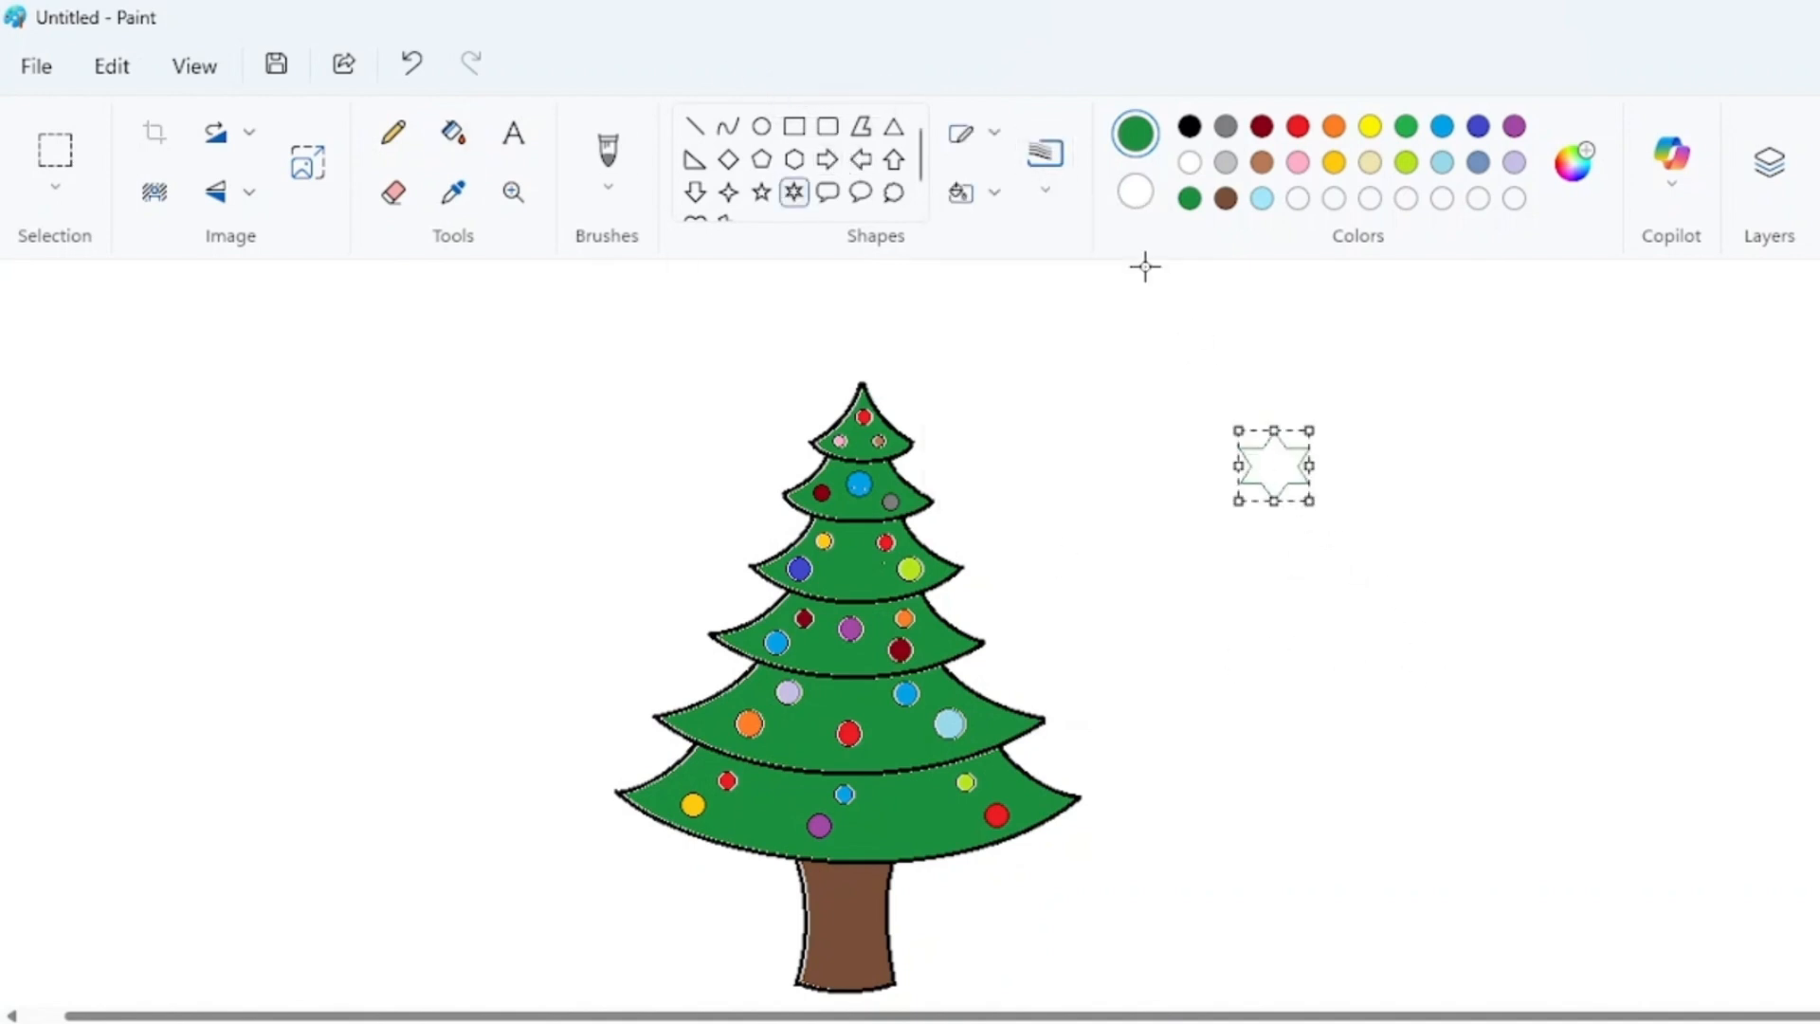
key(ctrl+z)
click(1189, 126)
drag(1159, 442, 1216, 496)
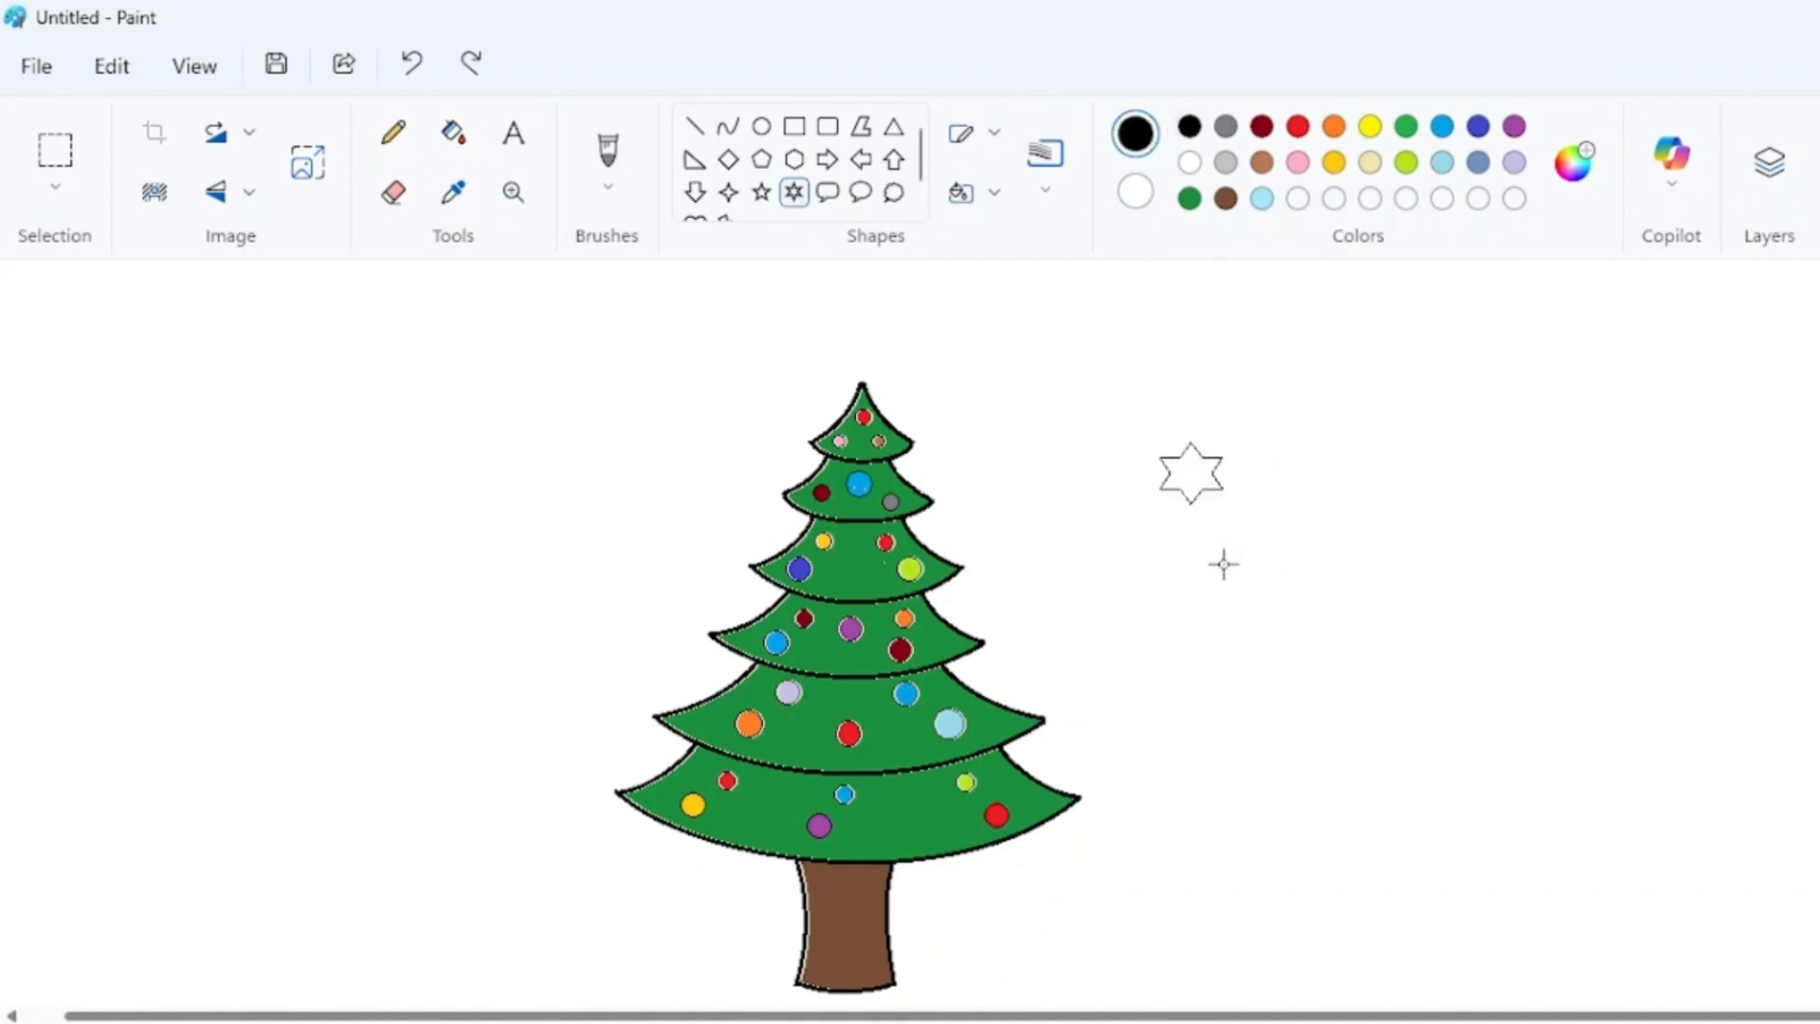
mouse_move(1213, 567)
mouse_down()
mouse_move(1213, 496)
mouse_move(859, 357)
mouse_up()
click(1220, 429)
Fill the star on the treetop yellow
click(1370, 126)
click(453, 133)
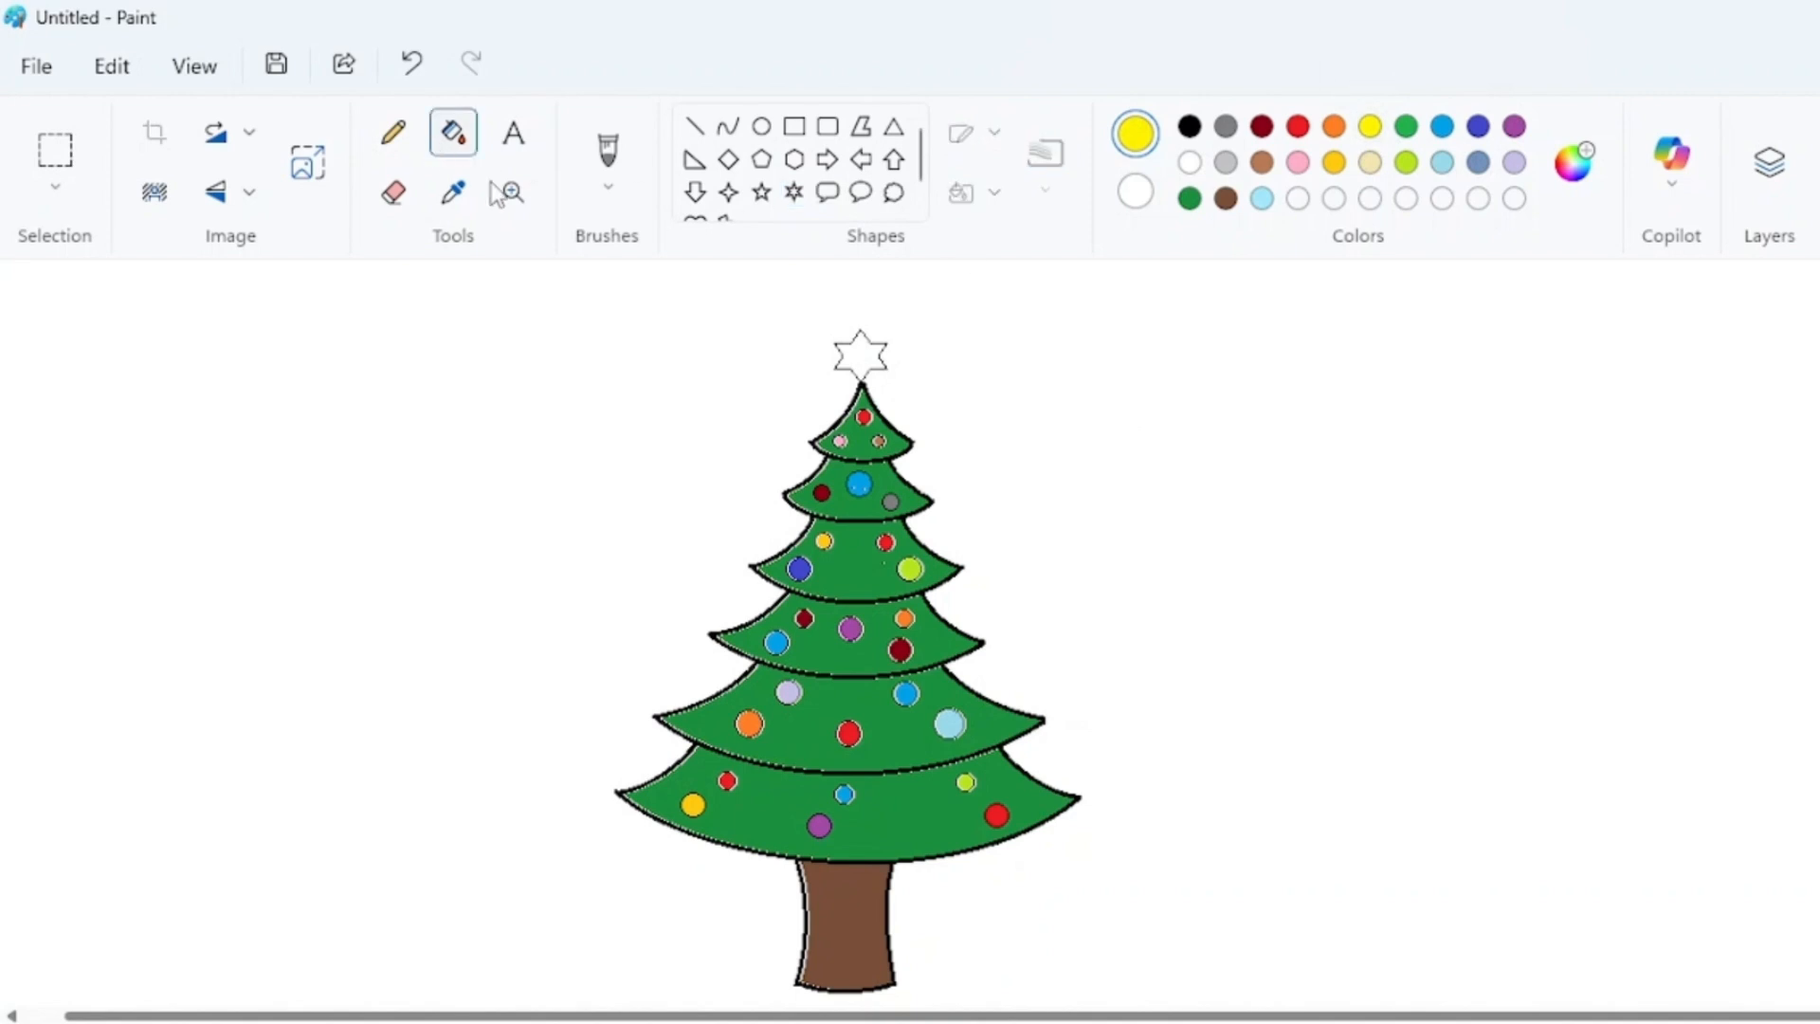
click(860, 357)
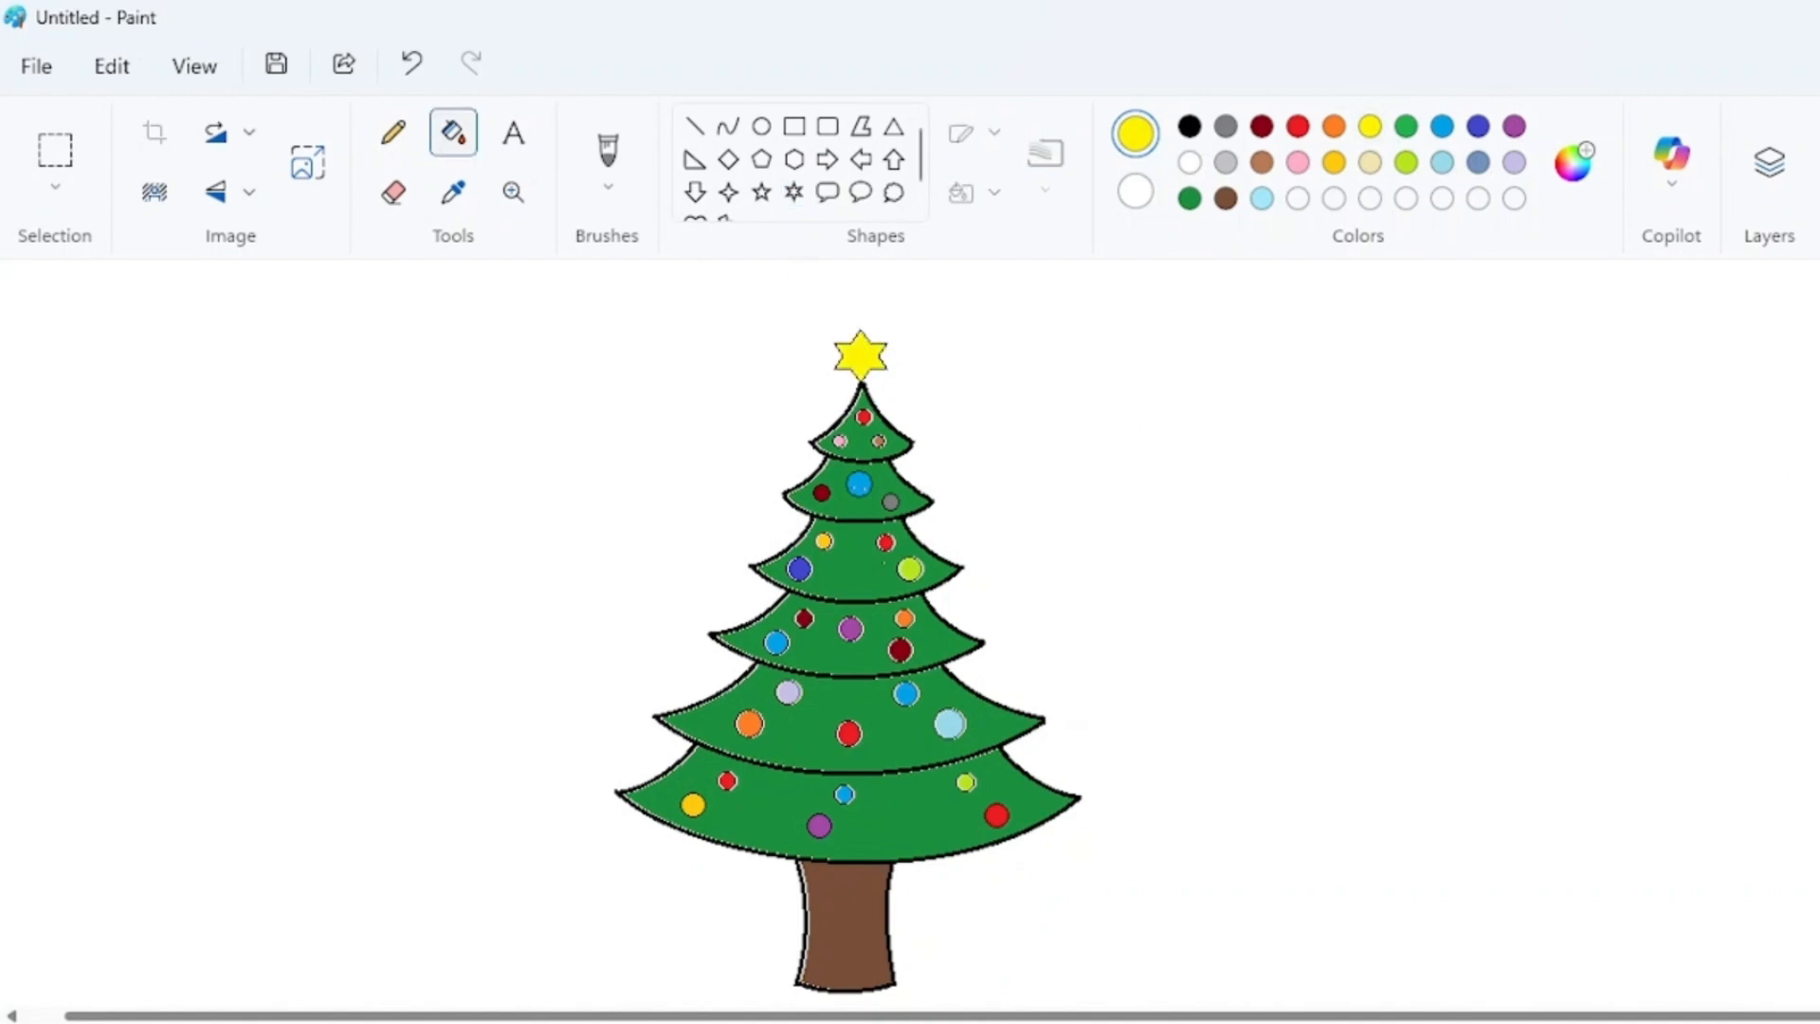